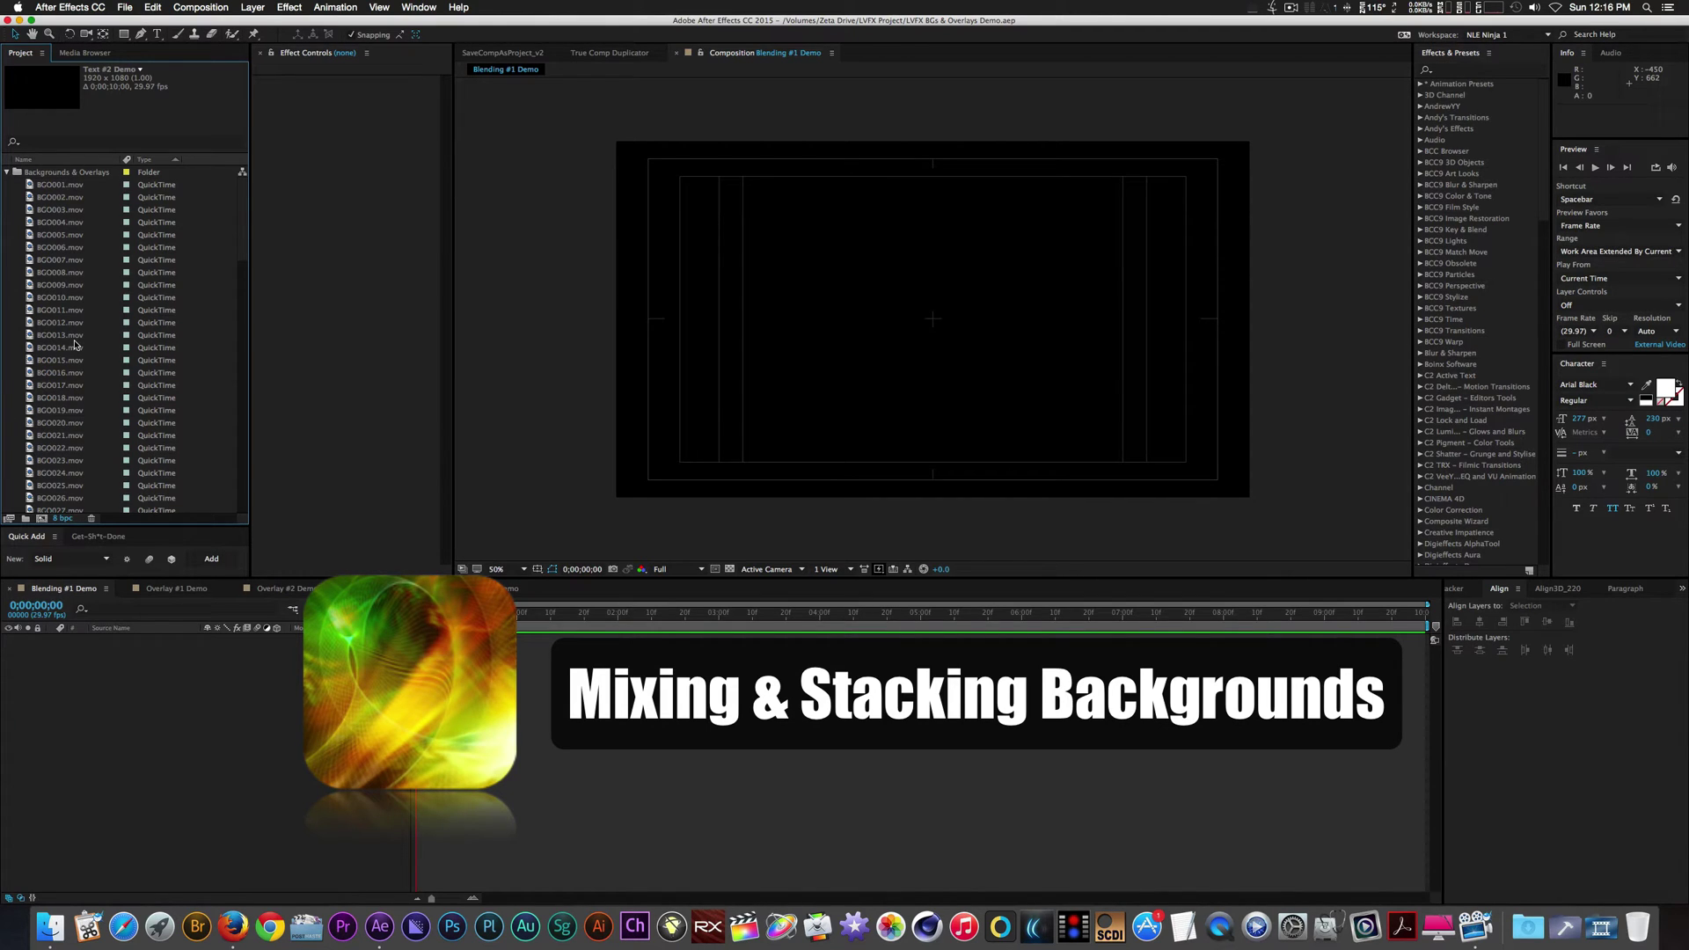
Stack BGO015.mov above BGO003.mov in the Blending #1 Demo timeline and set its blending mode to Overlay.
drag(49, 209, 126, 685)
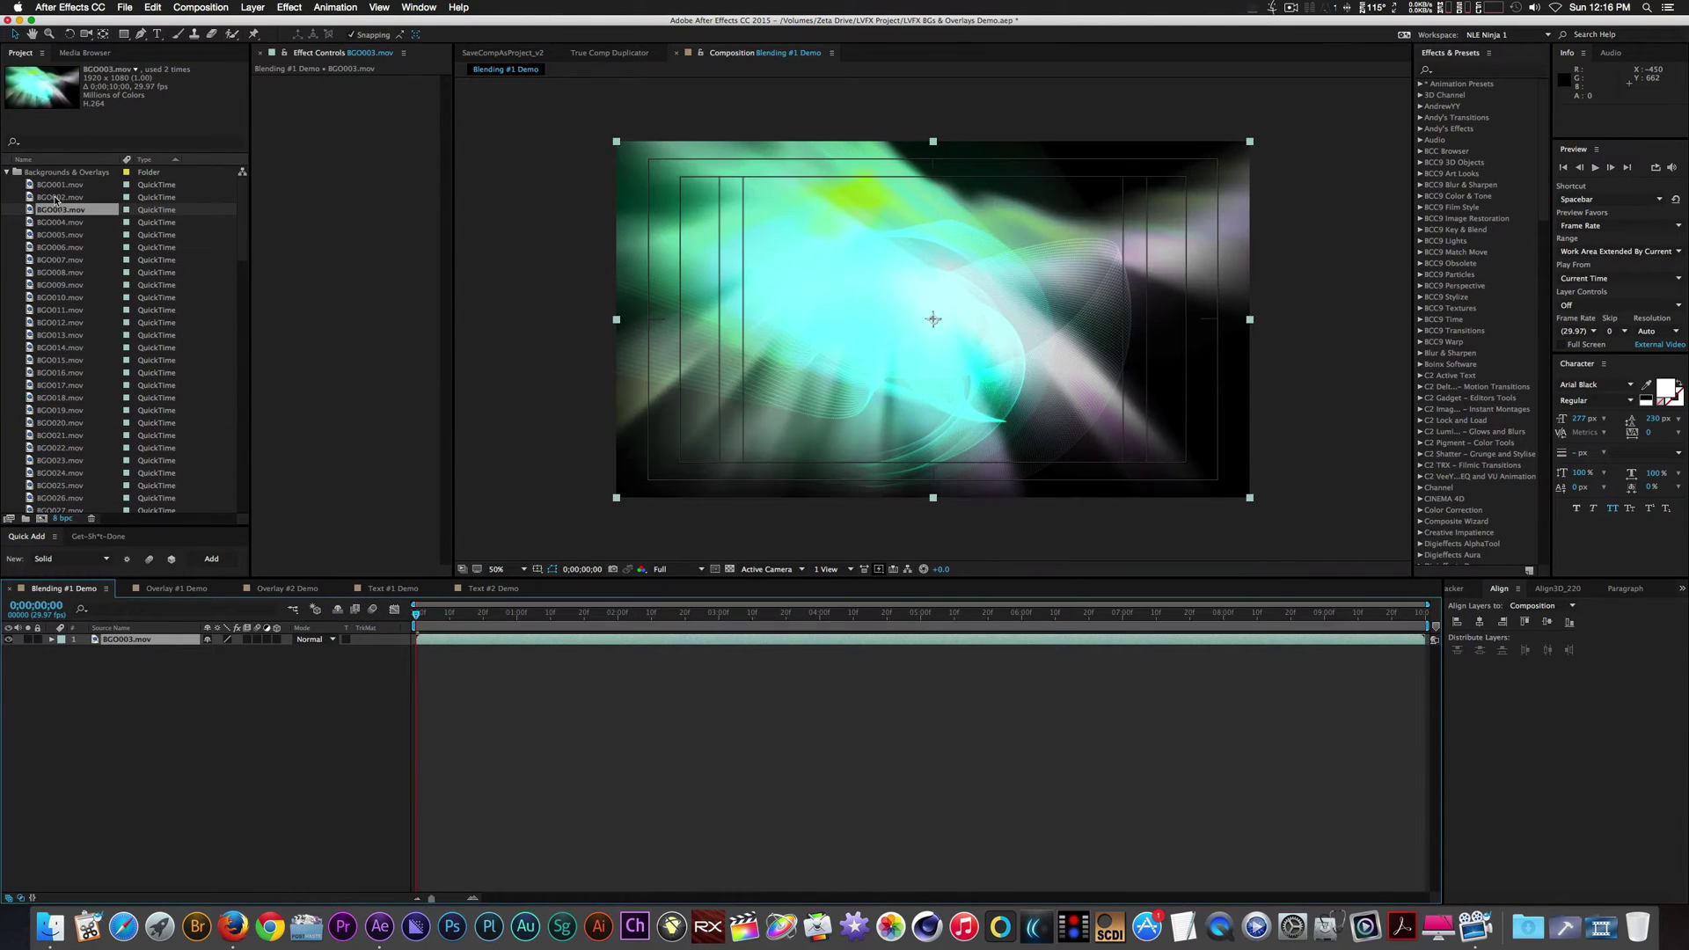
drag(39, 363, 139, 724)
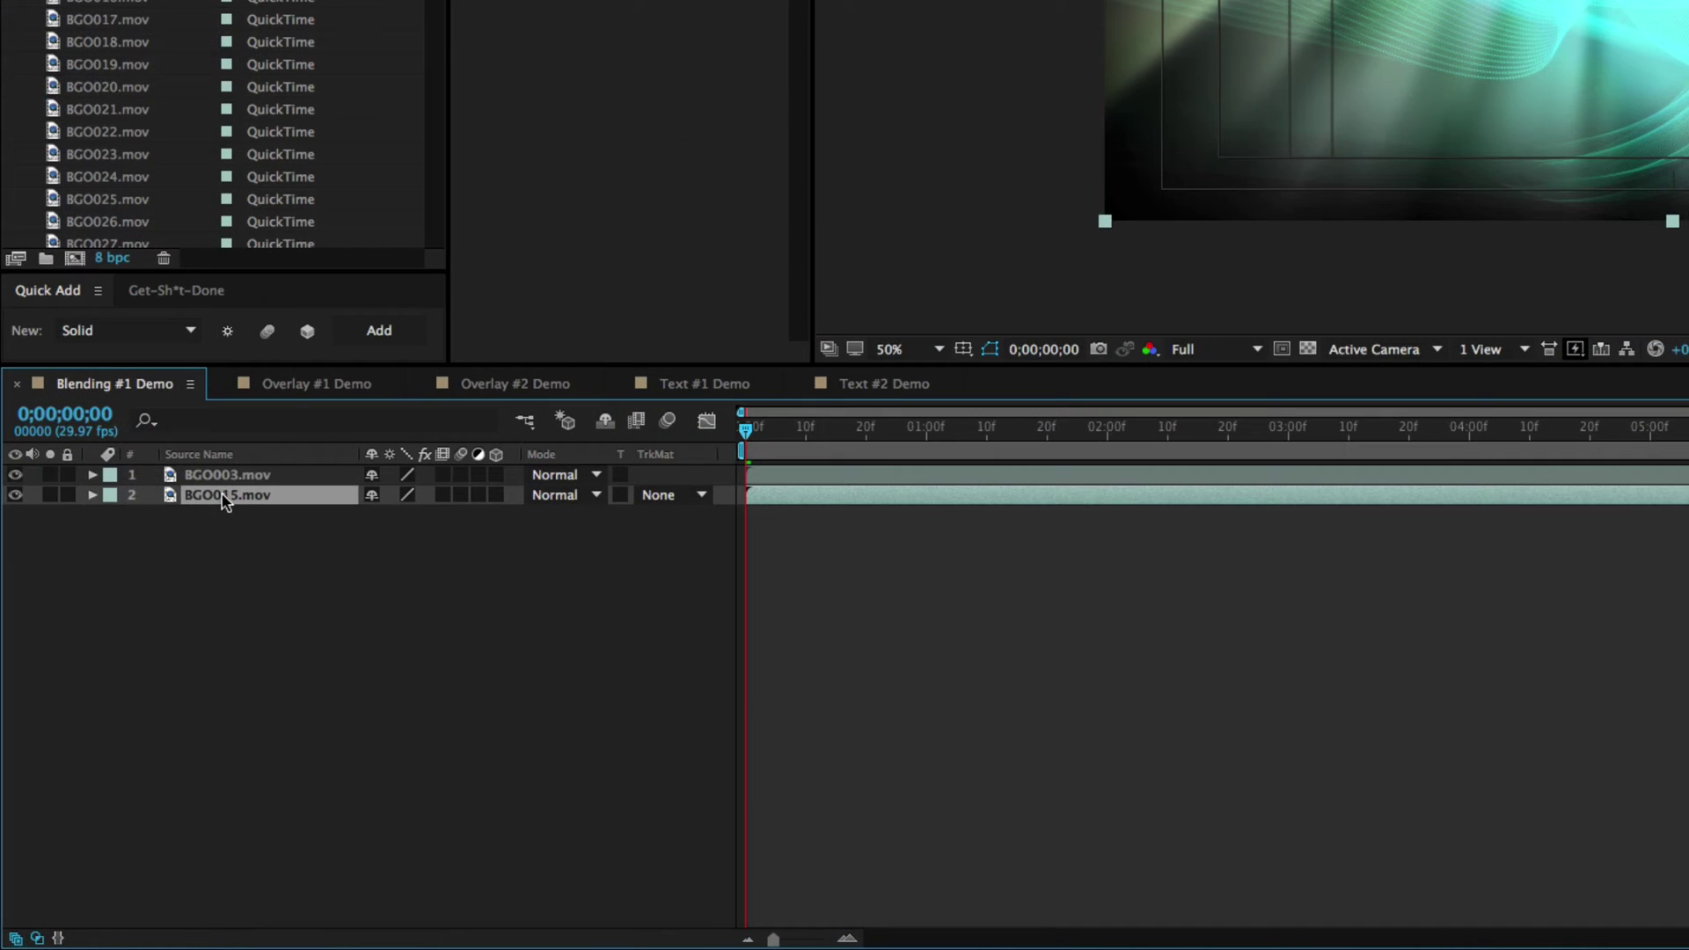
drag(224, 502, 223, 469)
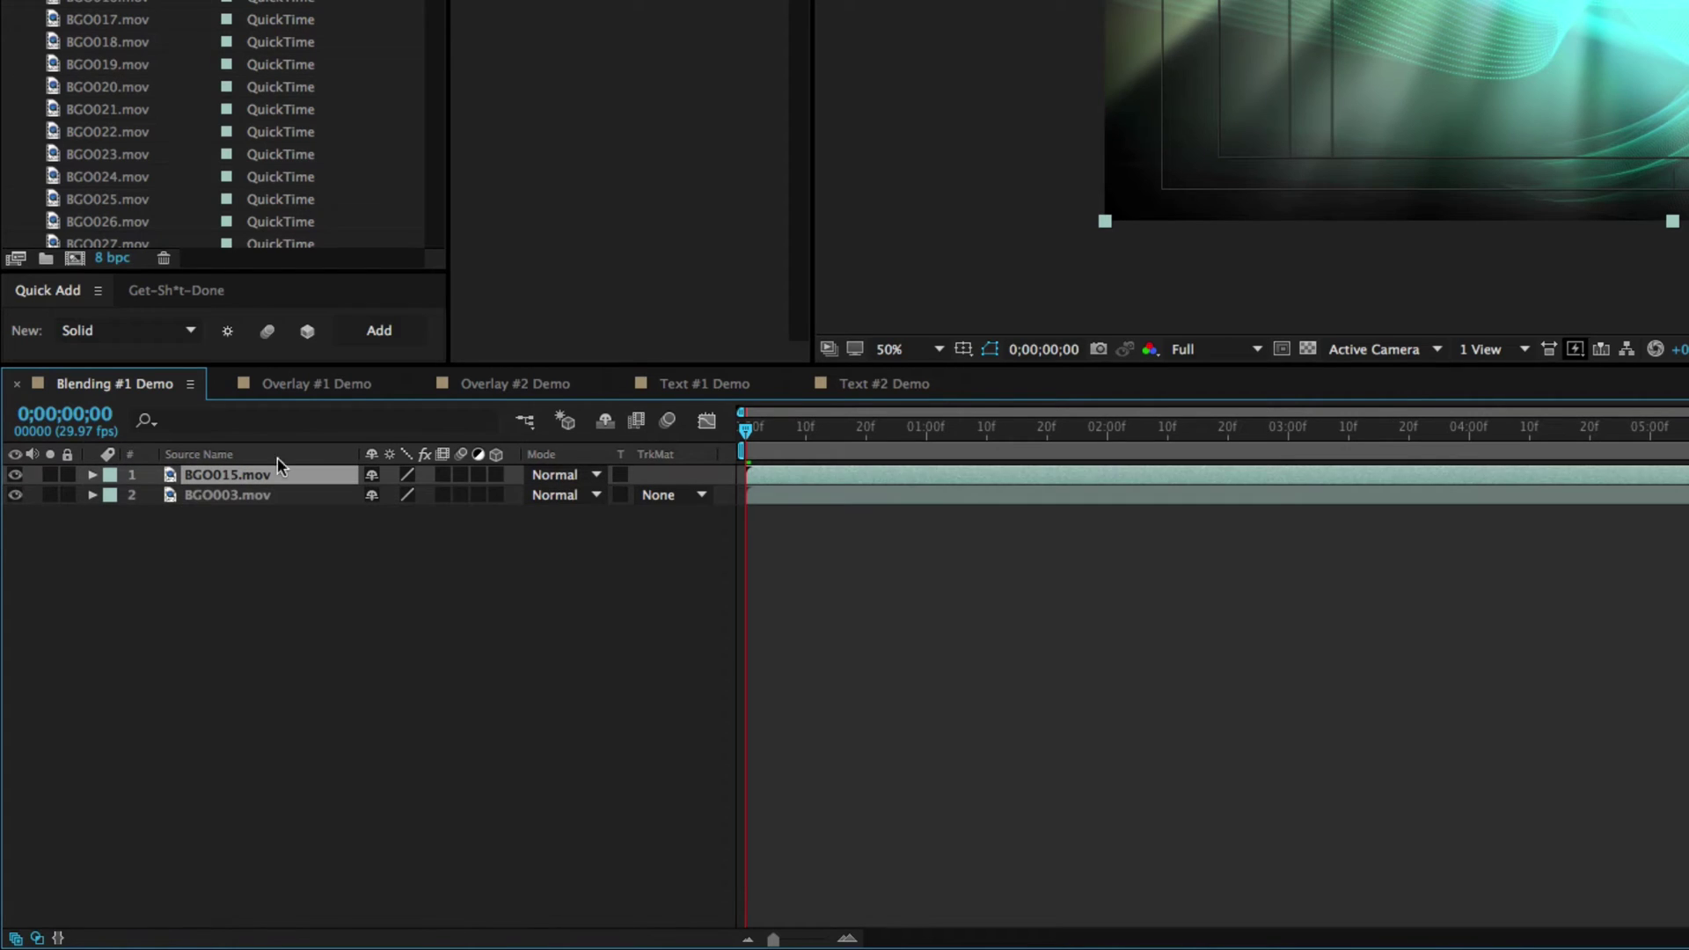
click(576, 476)
click(579, 396)
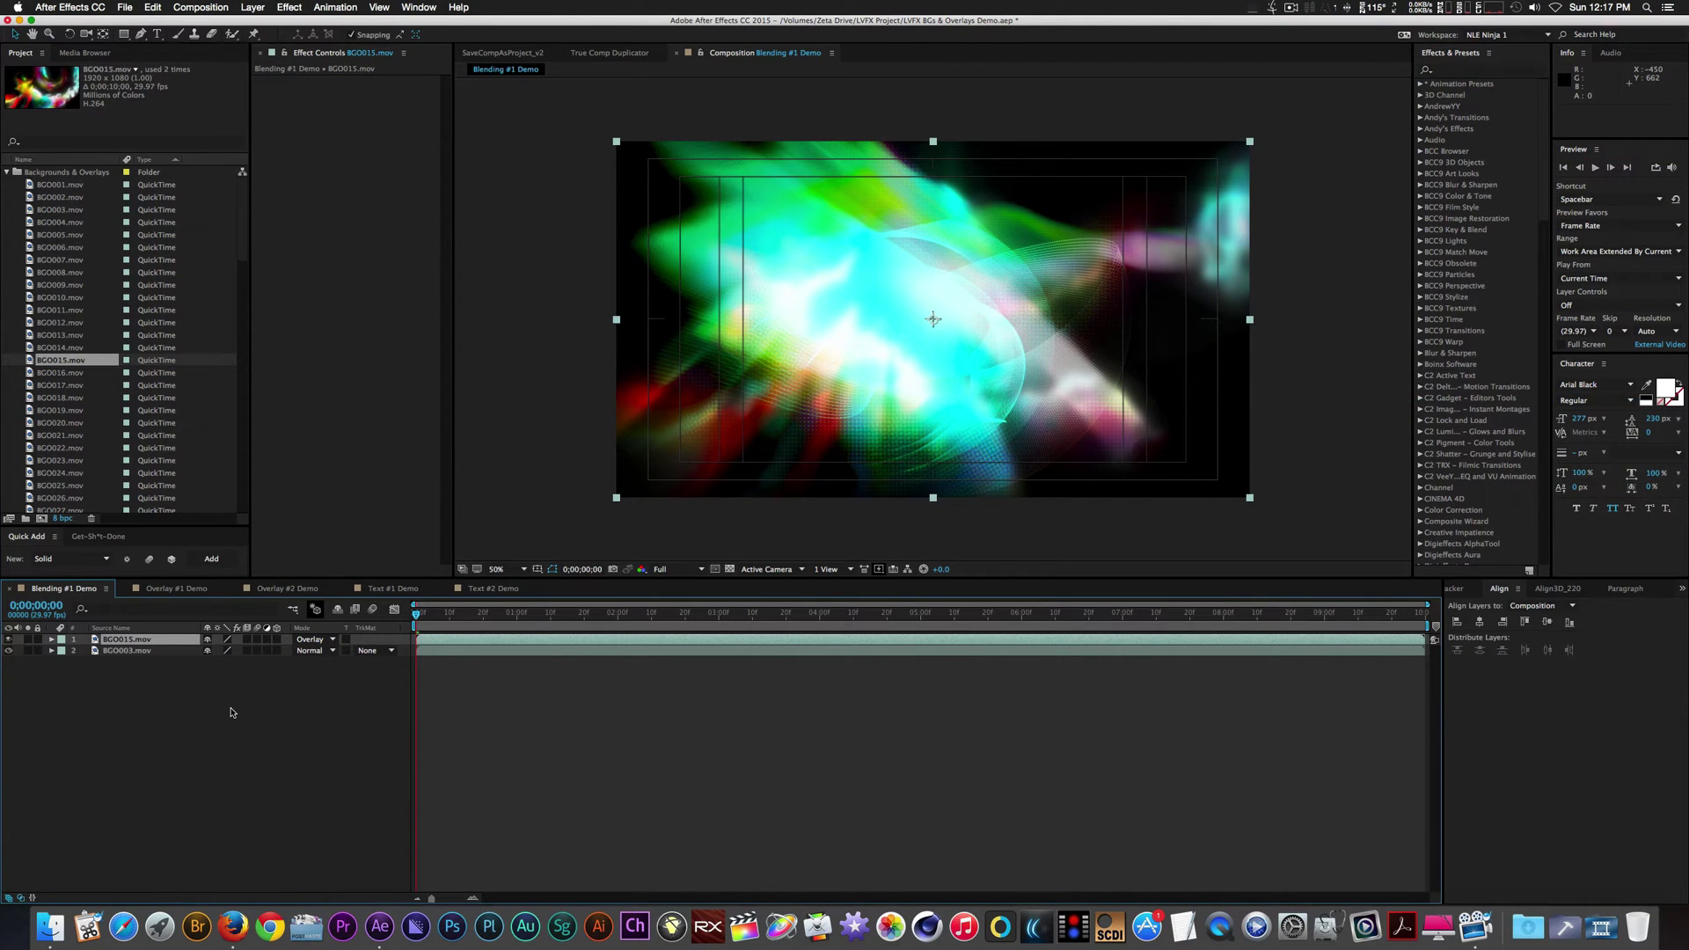
Find the Fast Blur effect and apply it to the BGO003.mov layer.
click(152, 652)
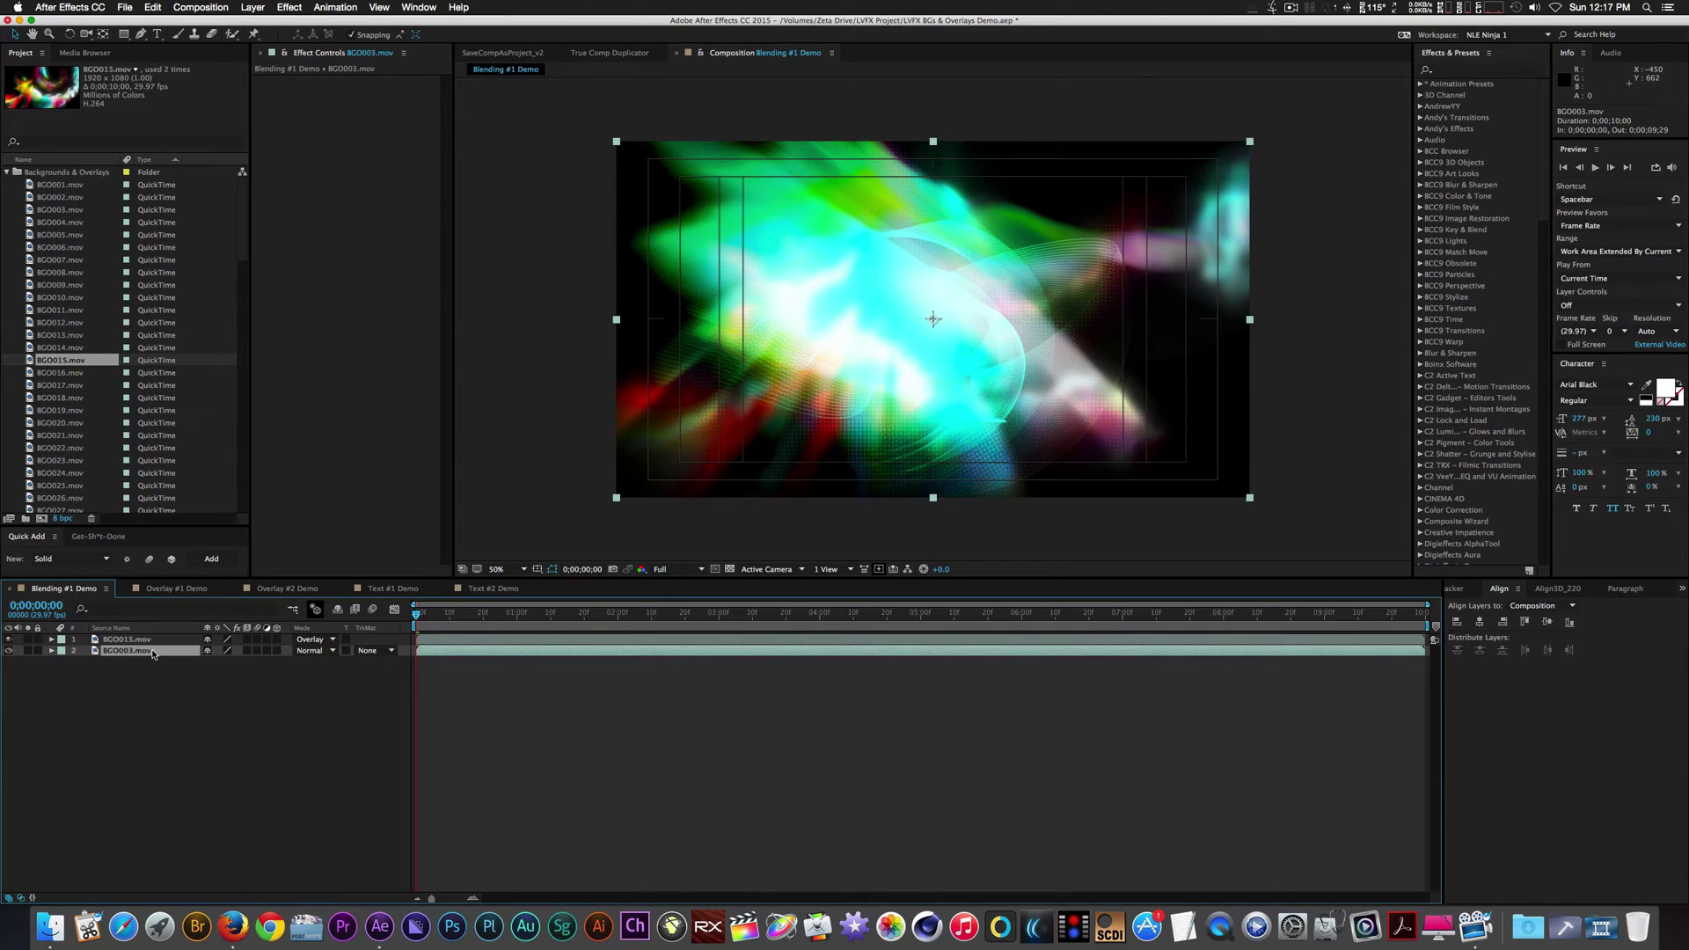
click(1487, 69)
text(fast blur)
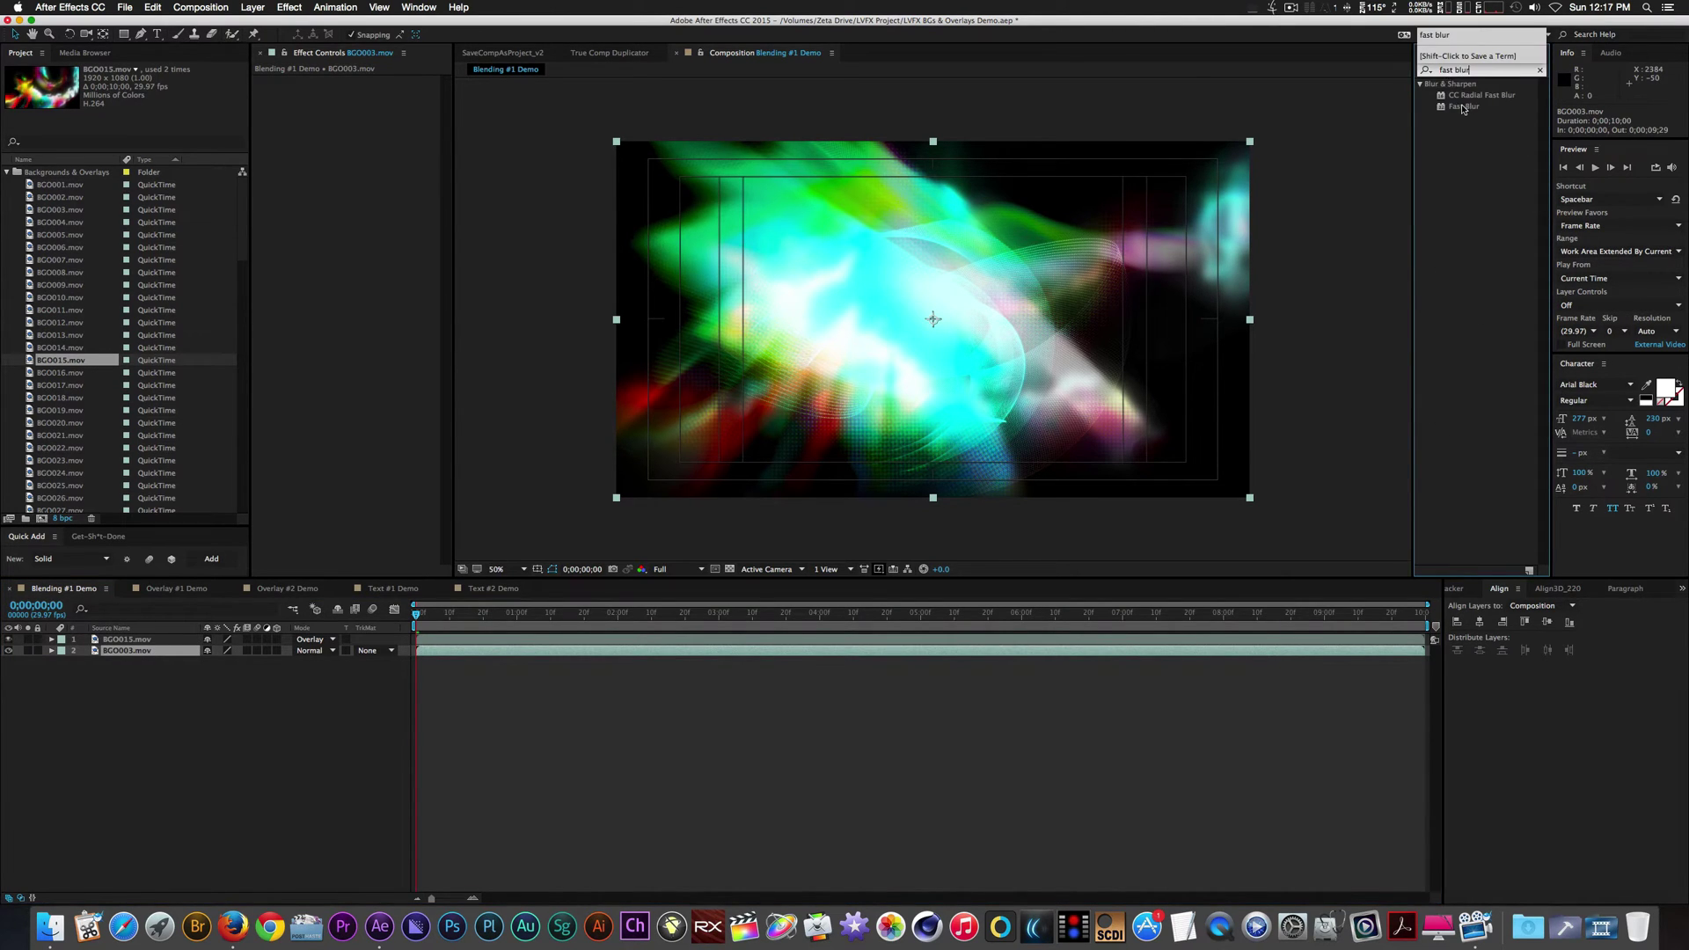
double_click(1464, 107)
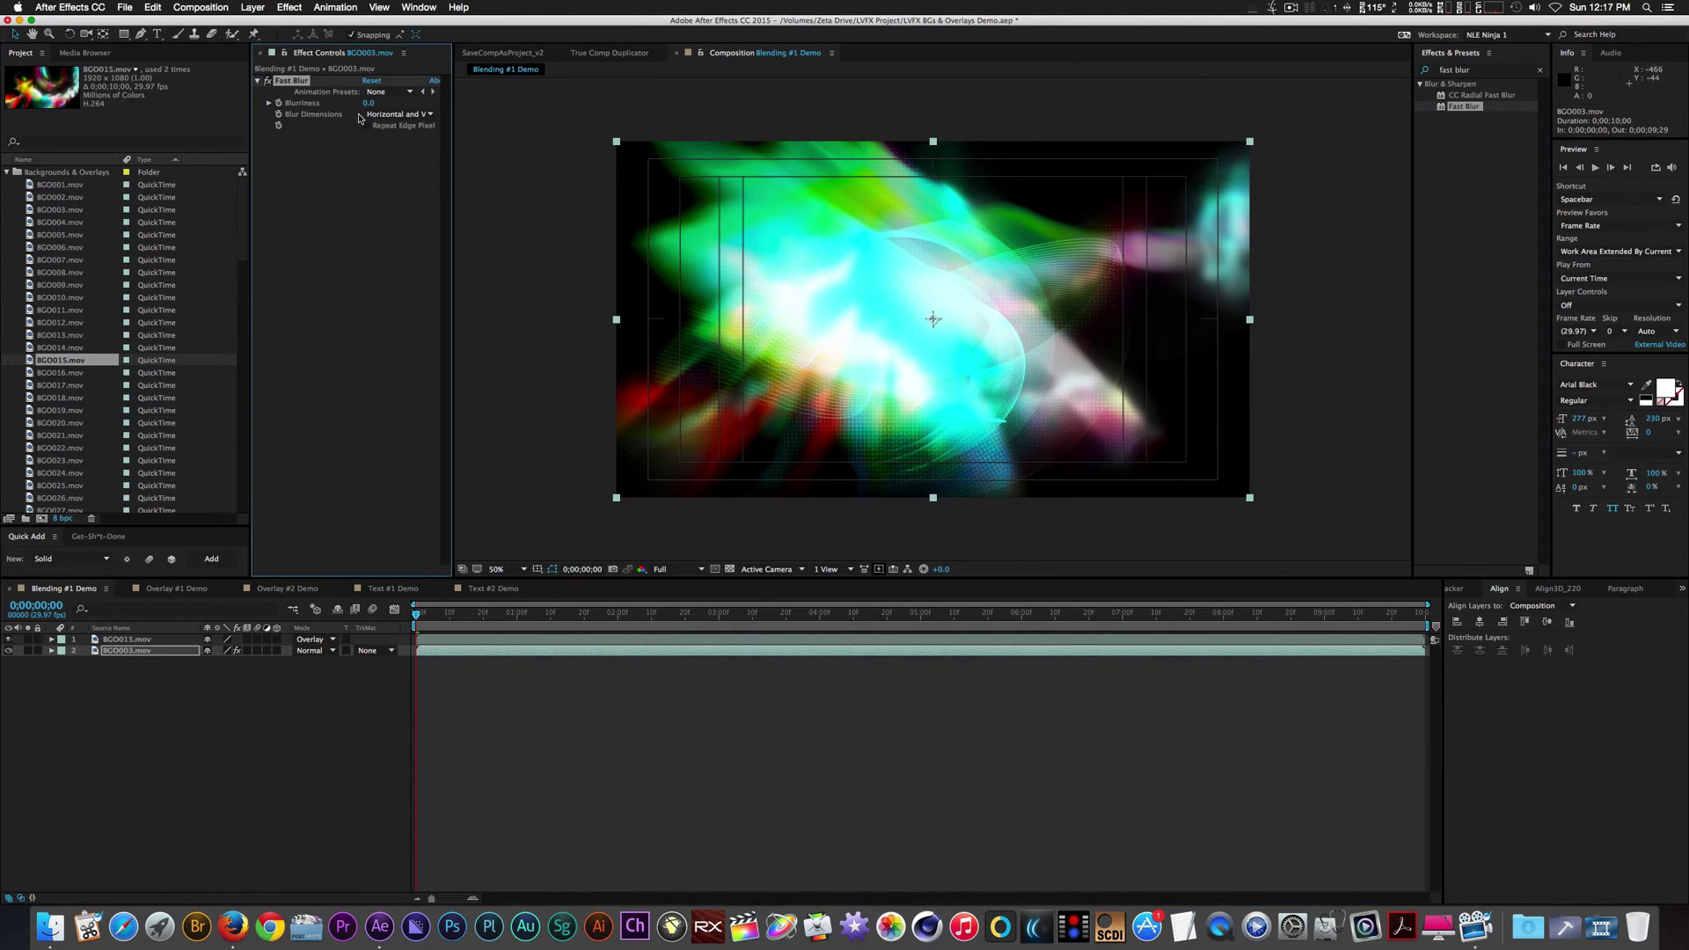
Add the Hue/Saturation effect to the BGO003.mov layer and set its Master Hue to 16°.
click(1487, 70)
text(hue/s)
double_click(1476, 95)
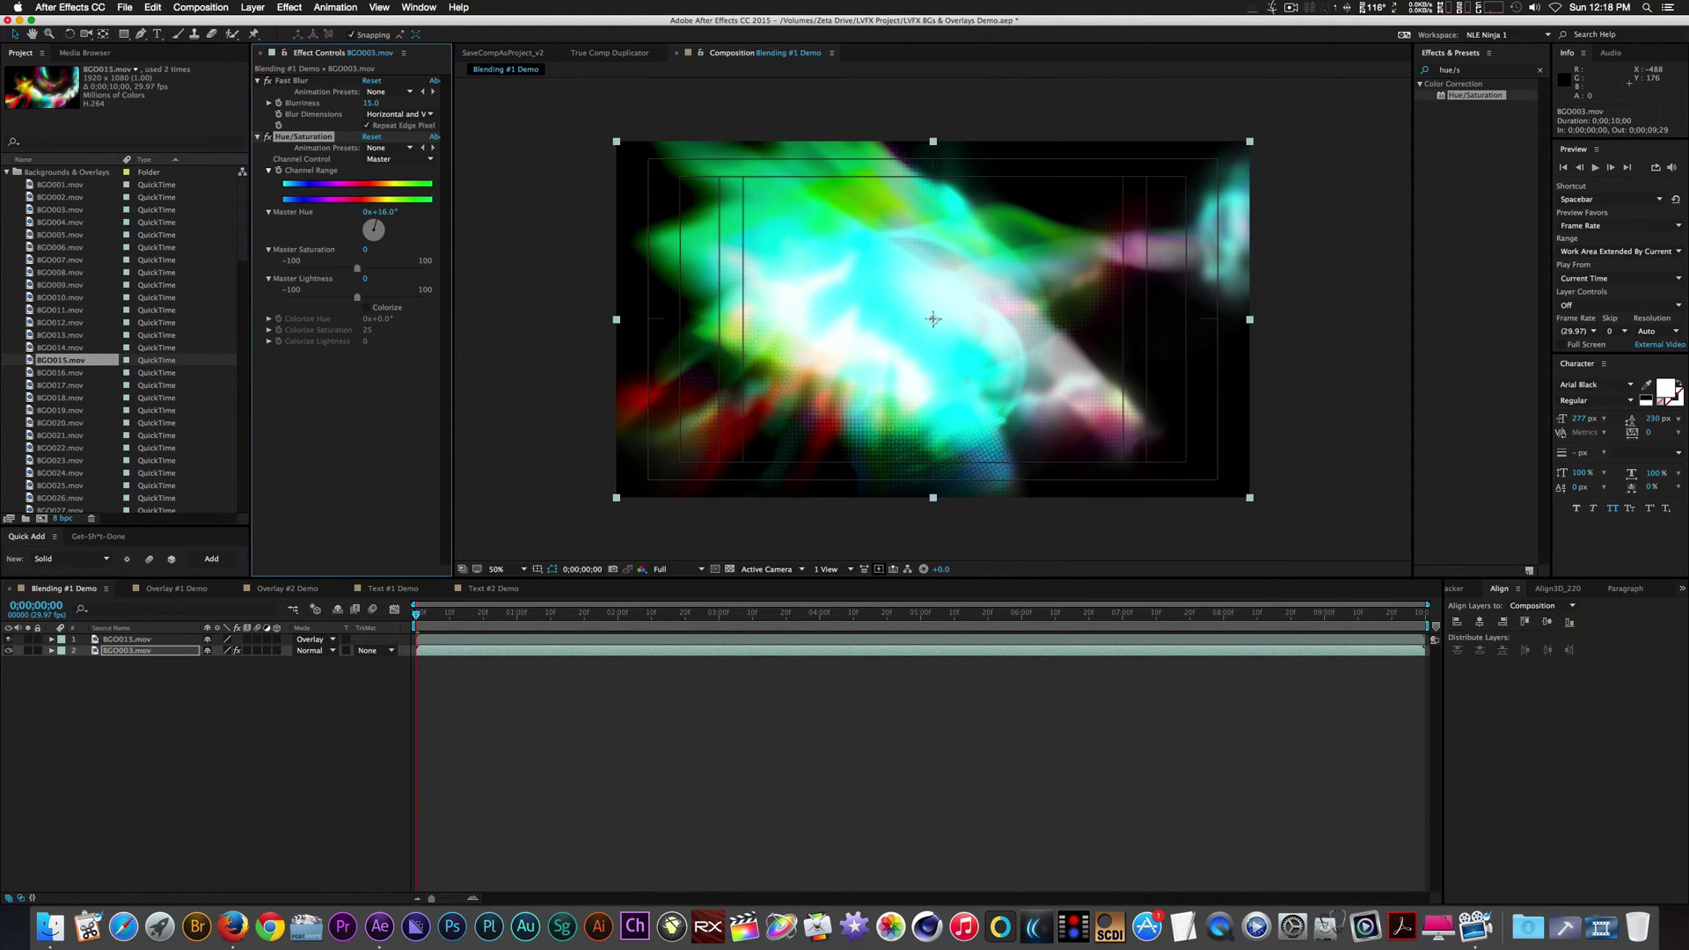
drag(378, 212, 392, 212)
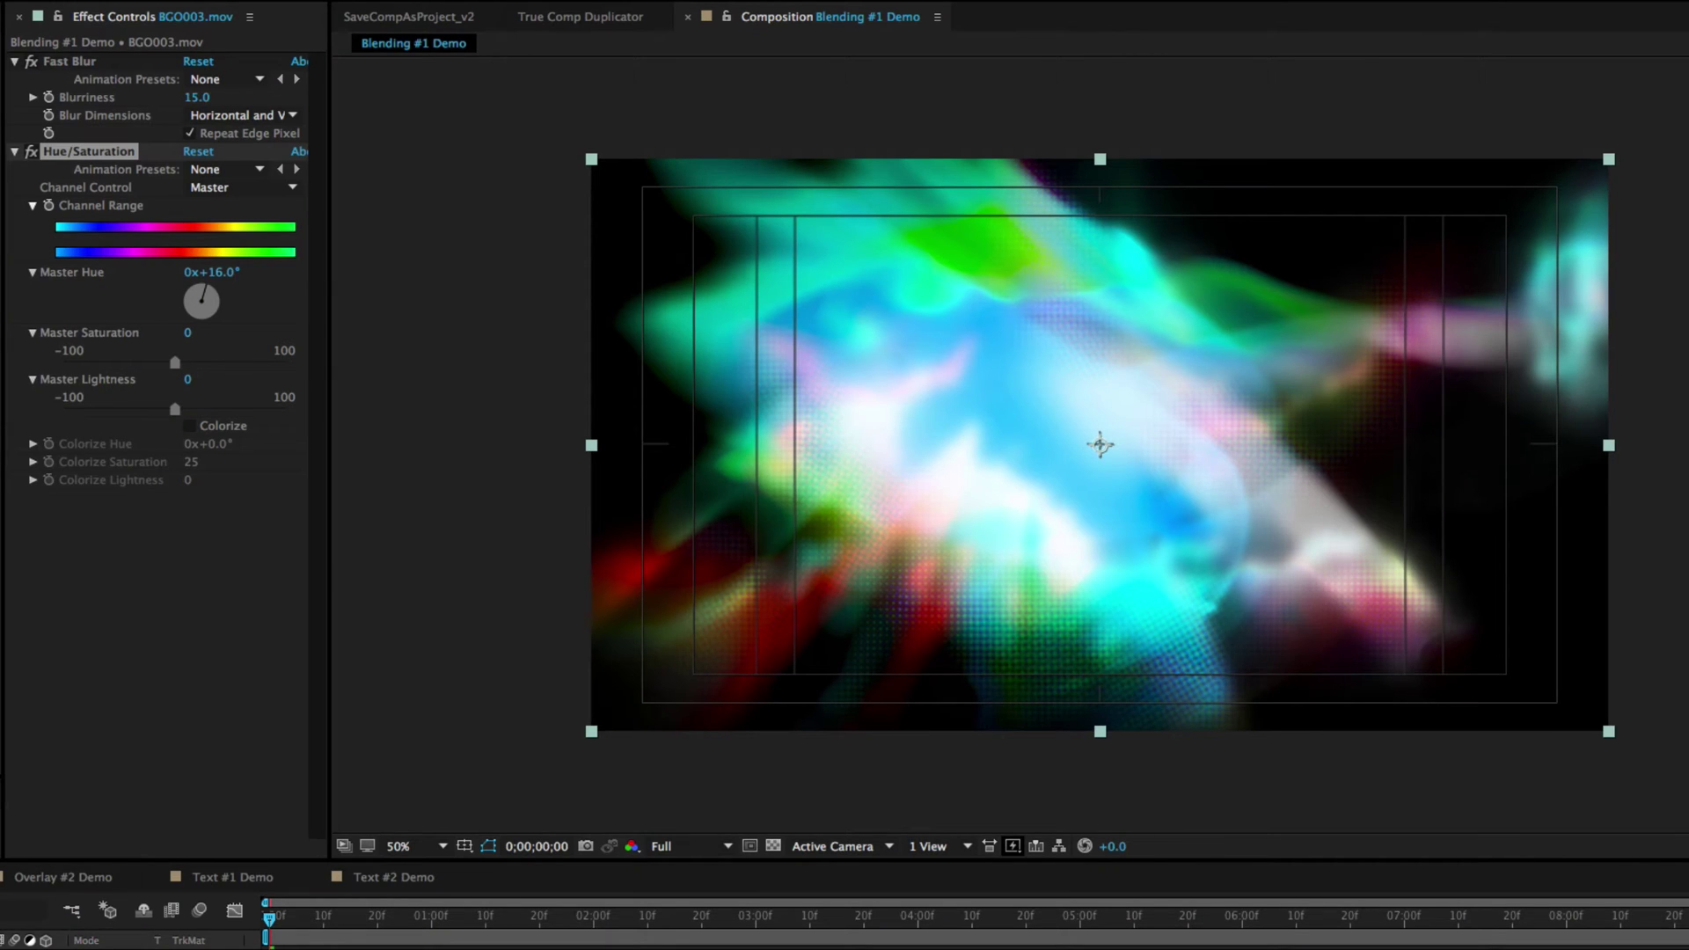
Set the Twirl angle on the BGO003.mov layer to 75° and play back the blended composition.
click(213, 535)
text(75)
key(Return)
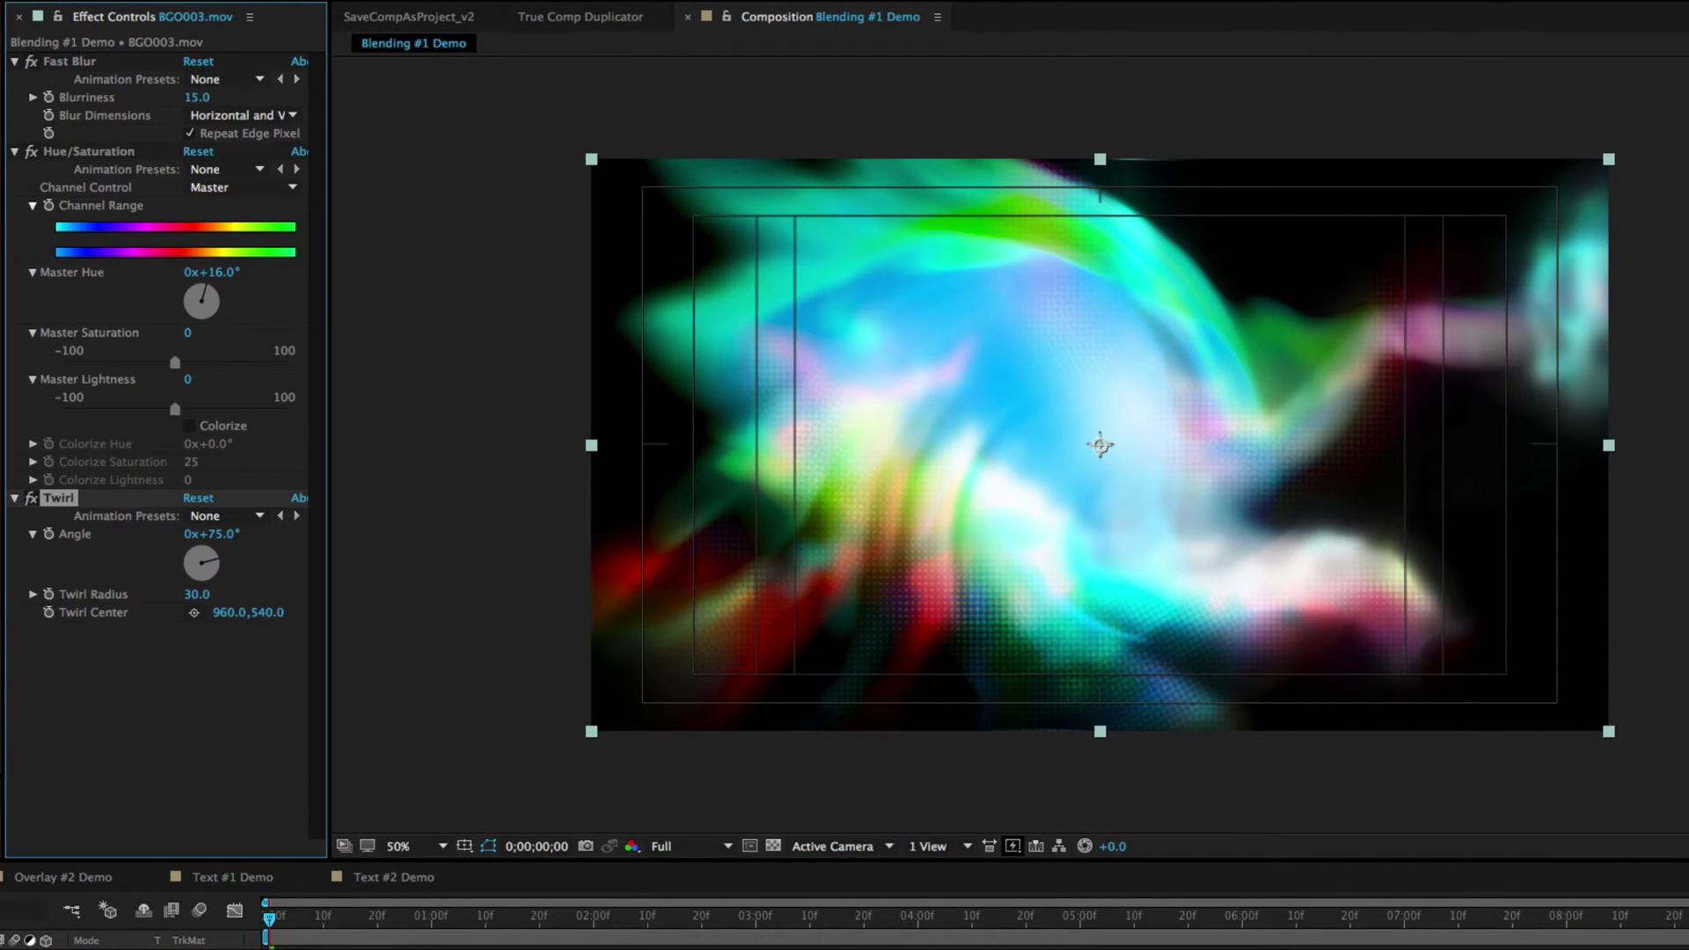
key(space)
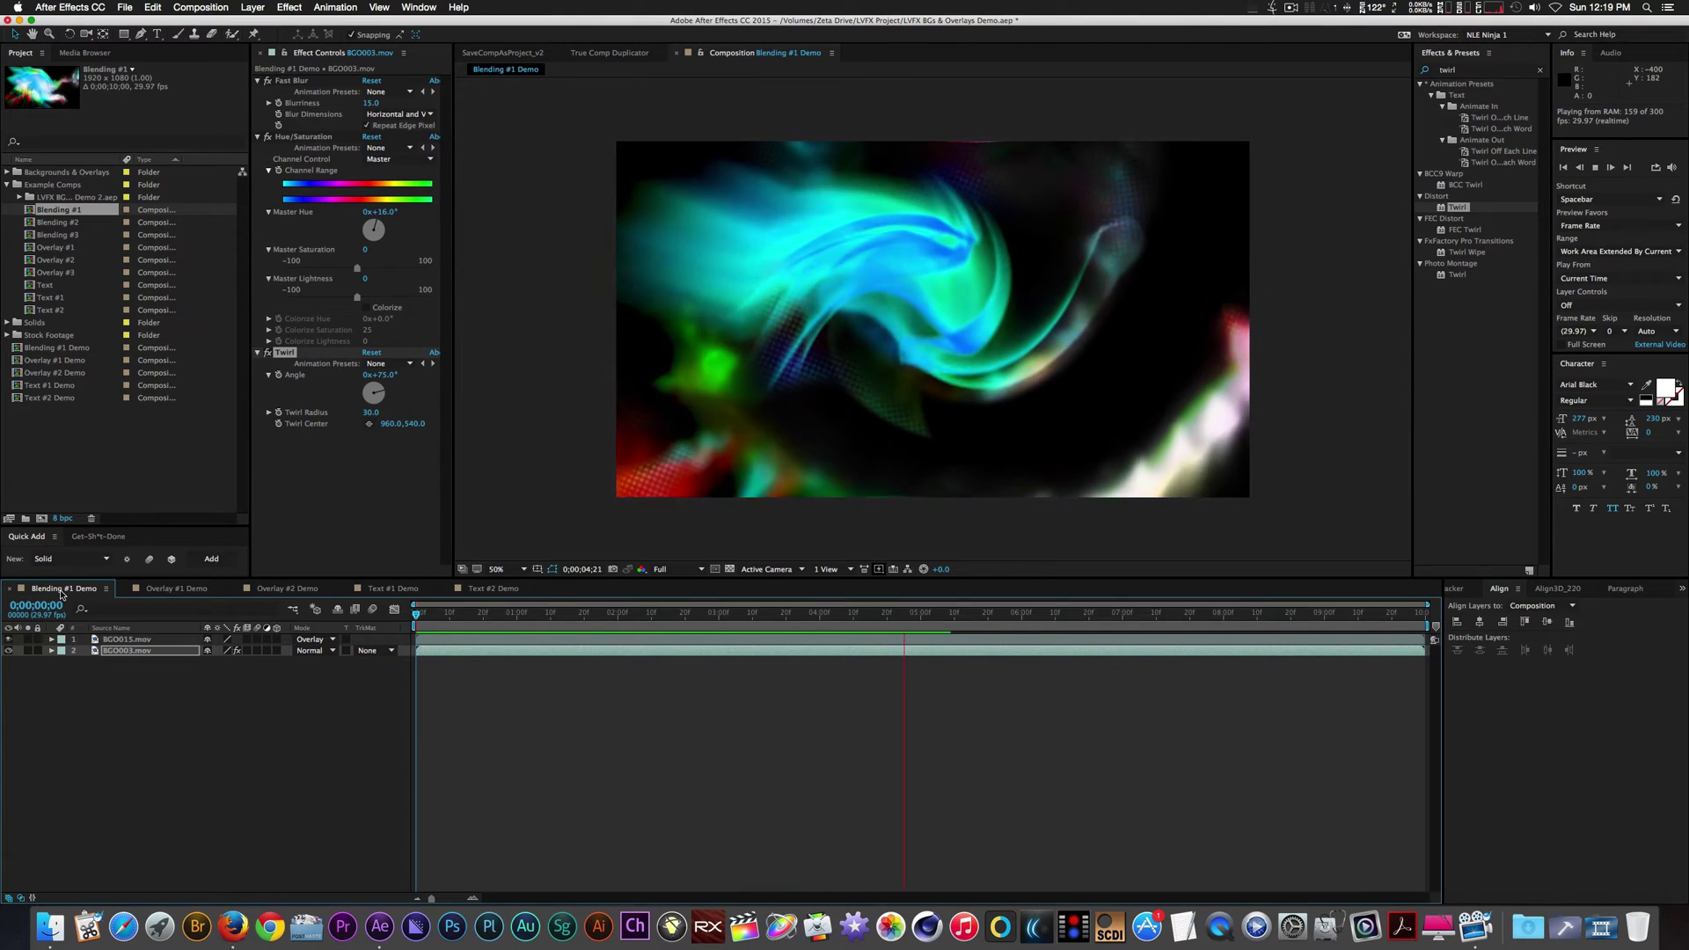
key(space)
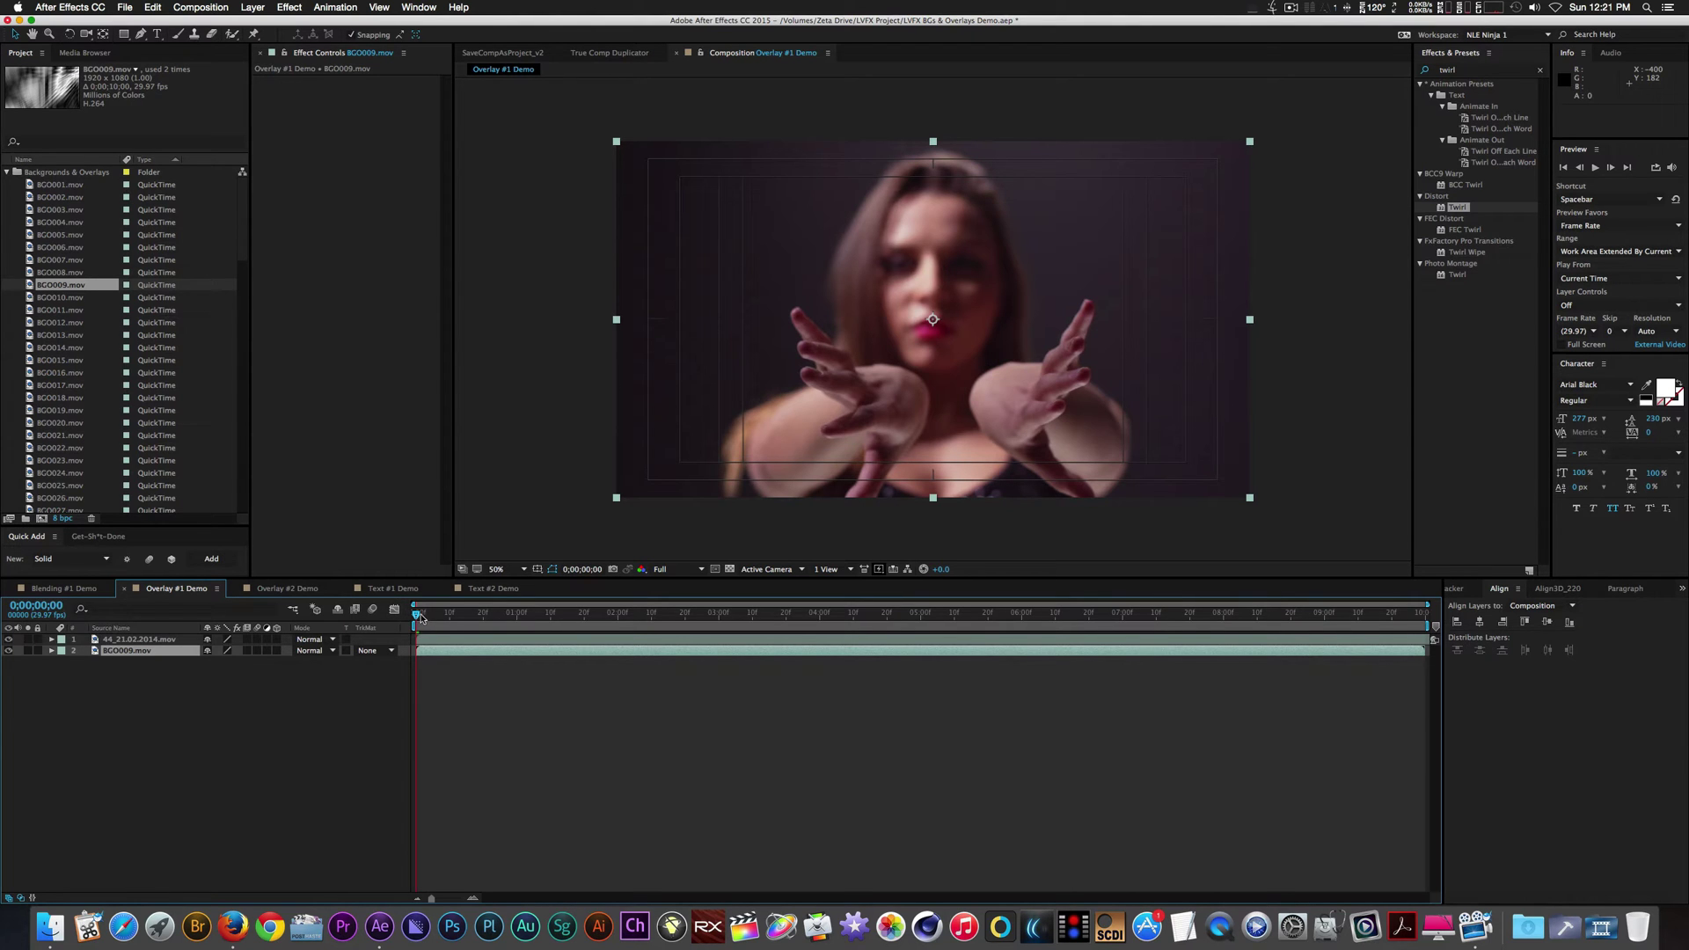
Hide the 44_21.02.2014.mov layer in Overlay #1 Demo and apply the Brush Strokes effect to BGO009.mov.
drag(419, 618, 385, 655)
click(9, 640)
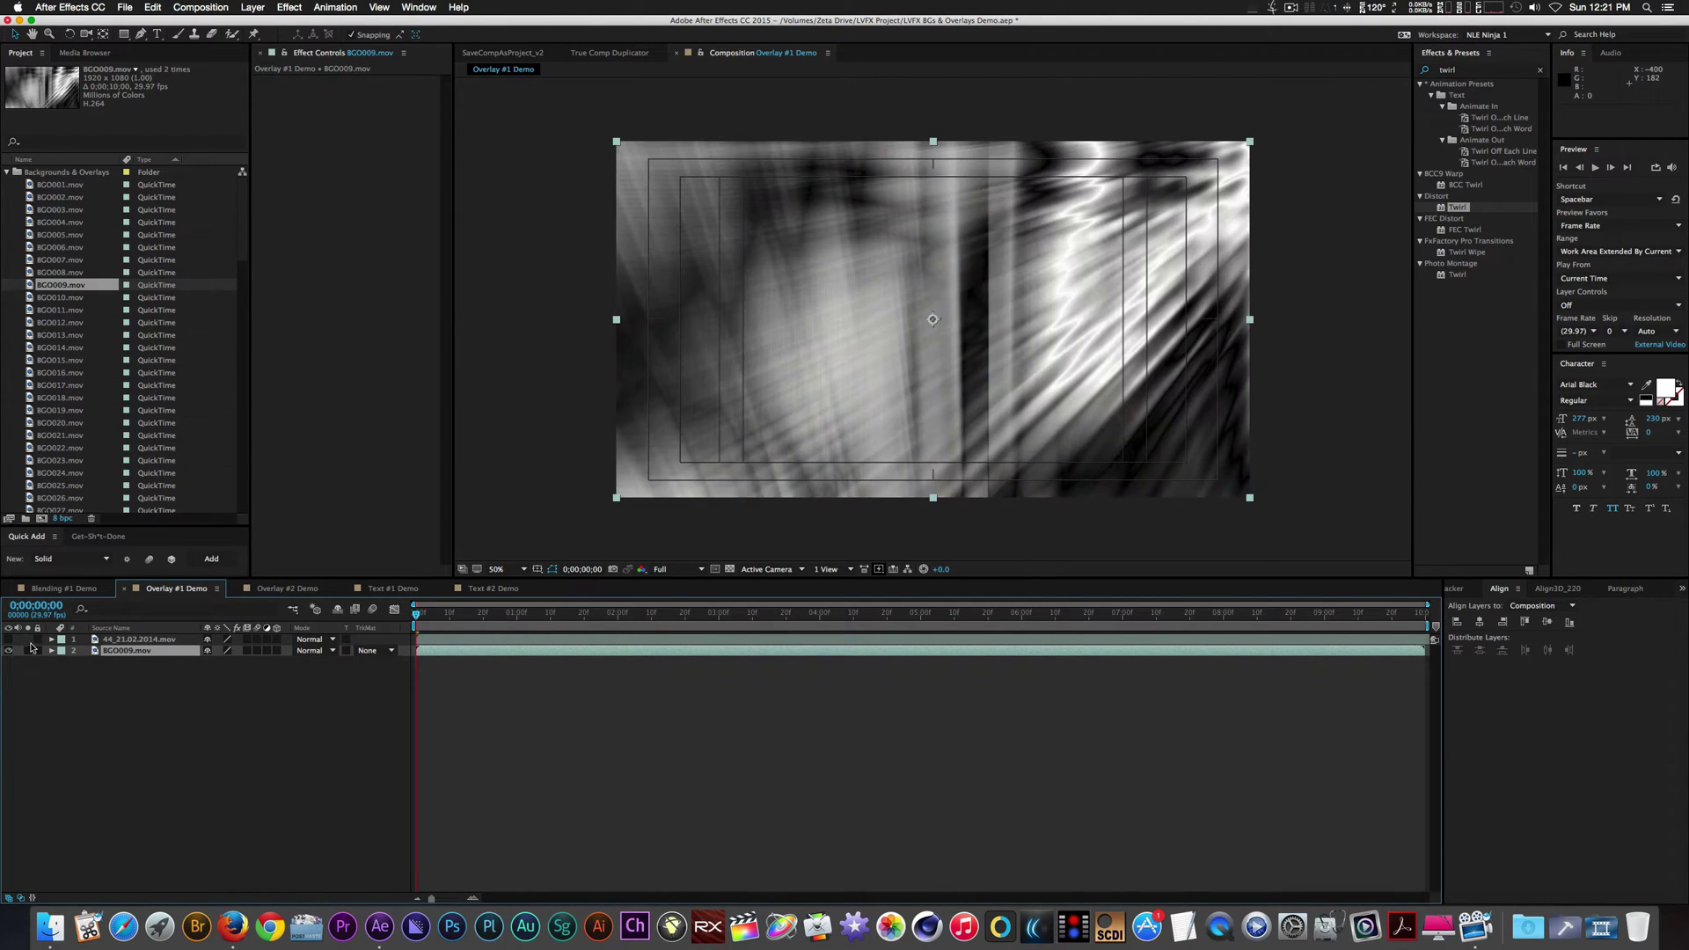
click(1466, 70)
text(brush st)
double_click(1456, 97)
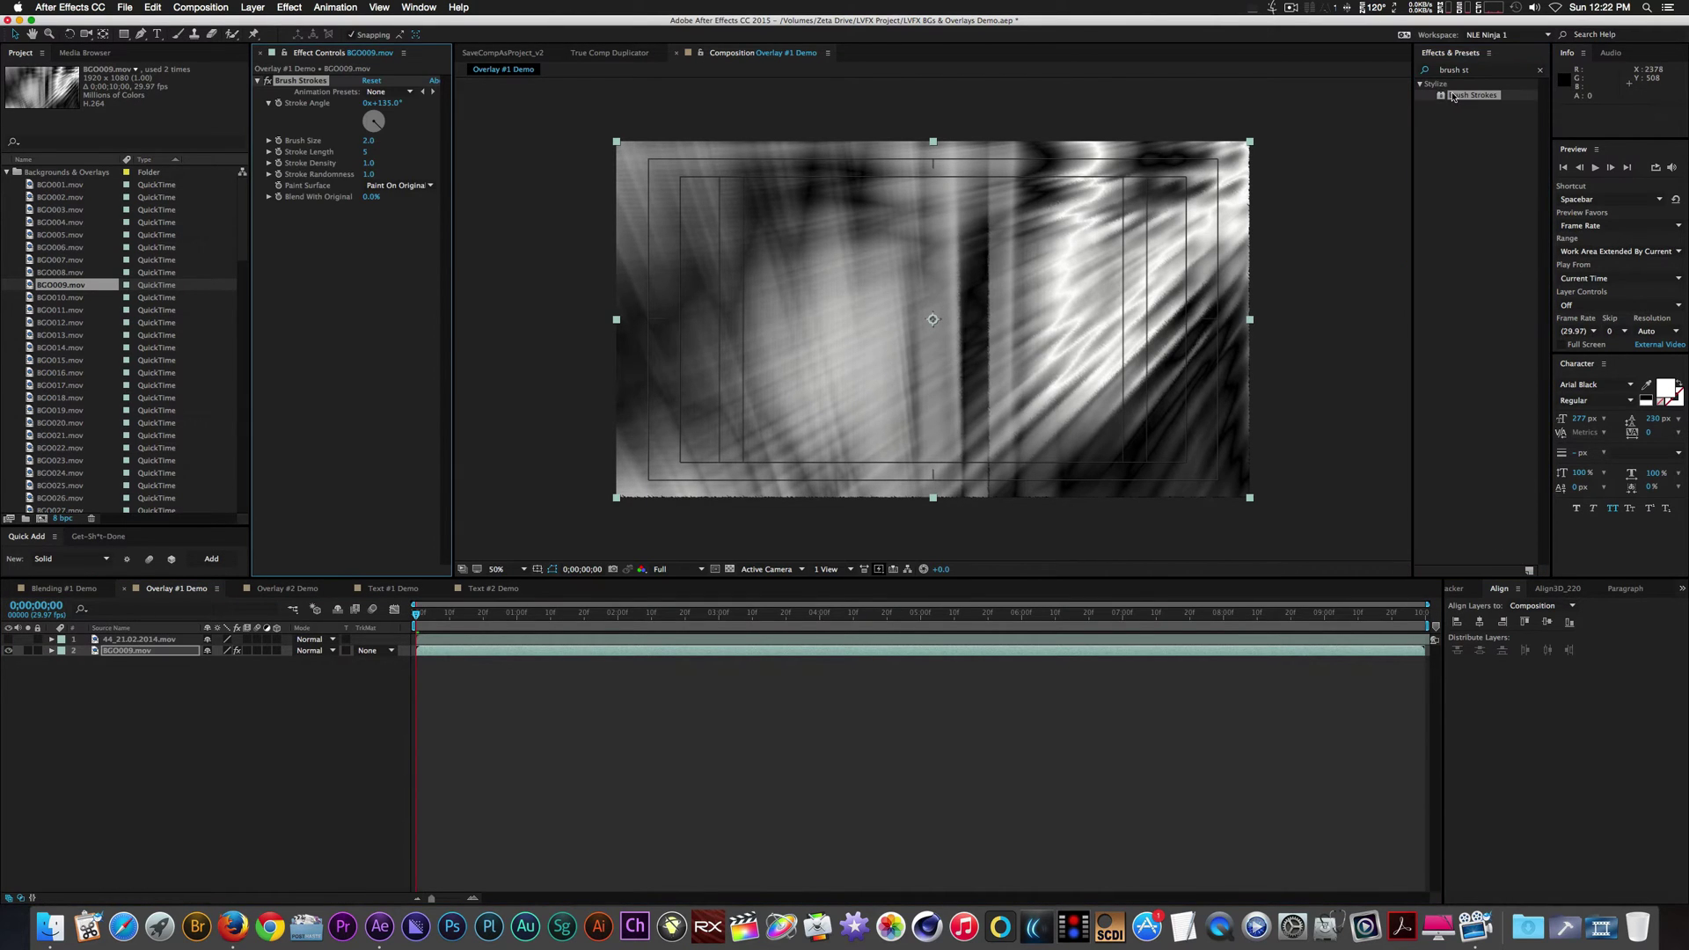
Find the Lo-Fi Look effect and apply it to the BGO009.mov layer.
click(1490, 71)
text(llo-fi)
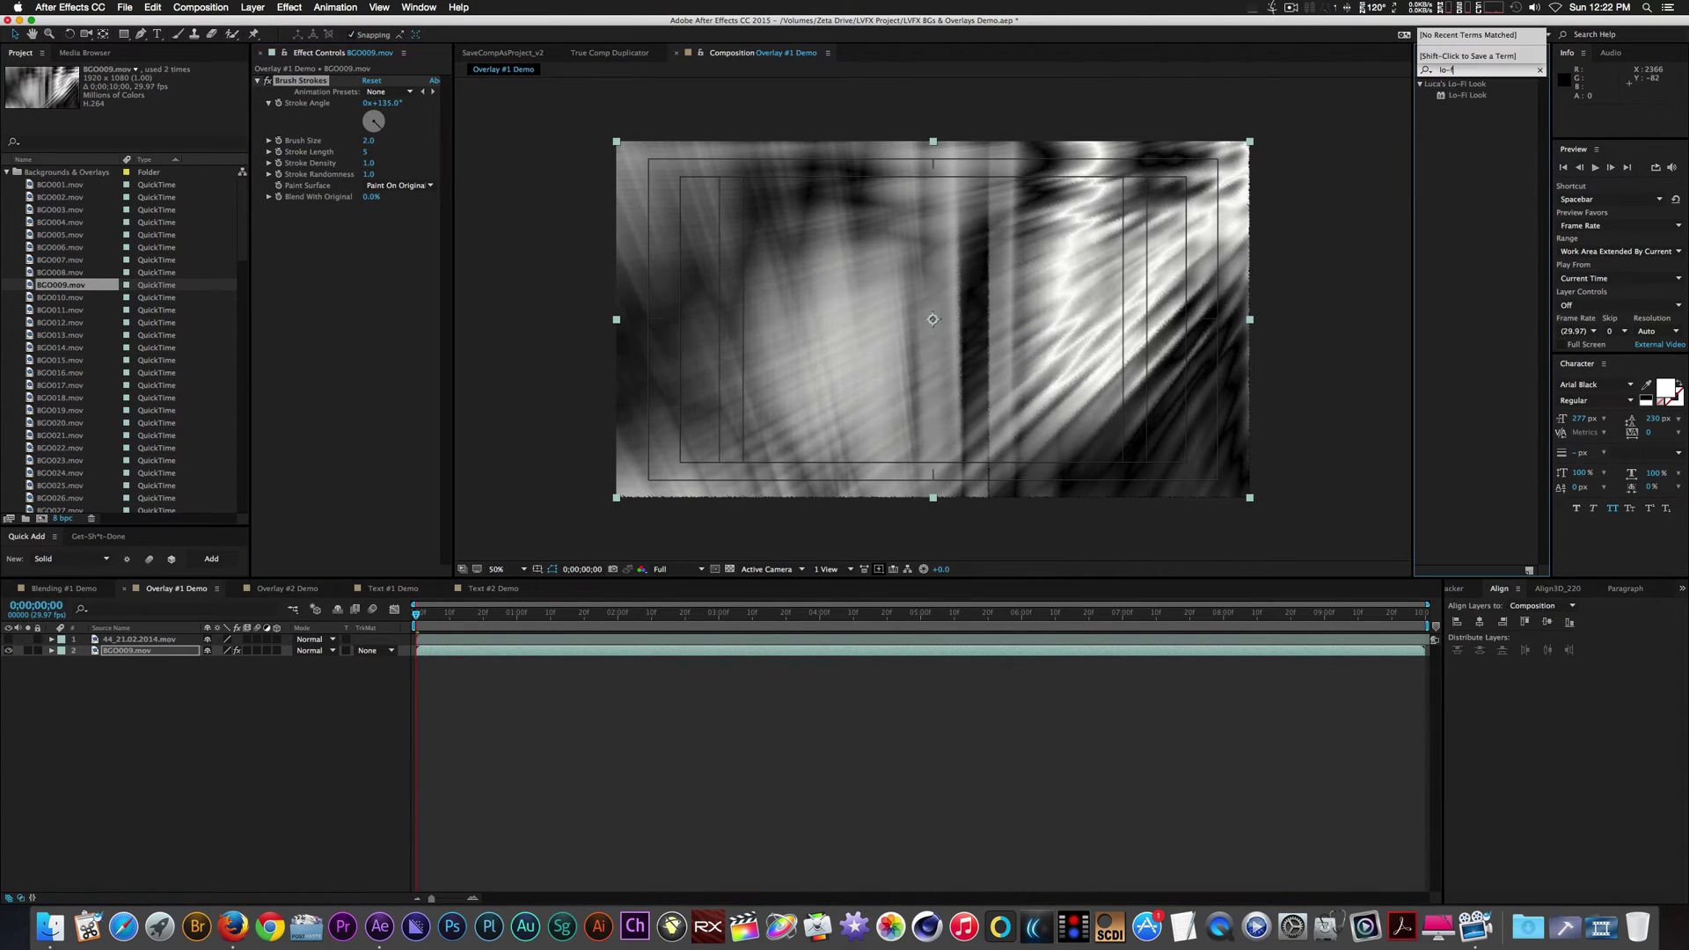
double_click(1479, 95)
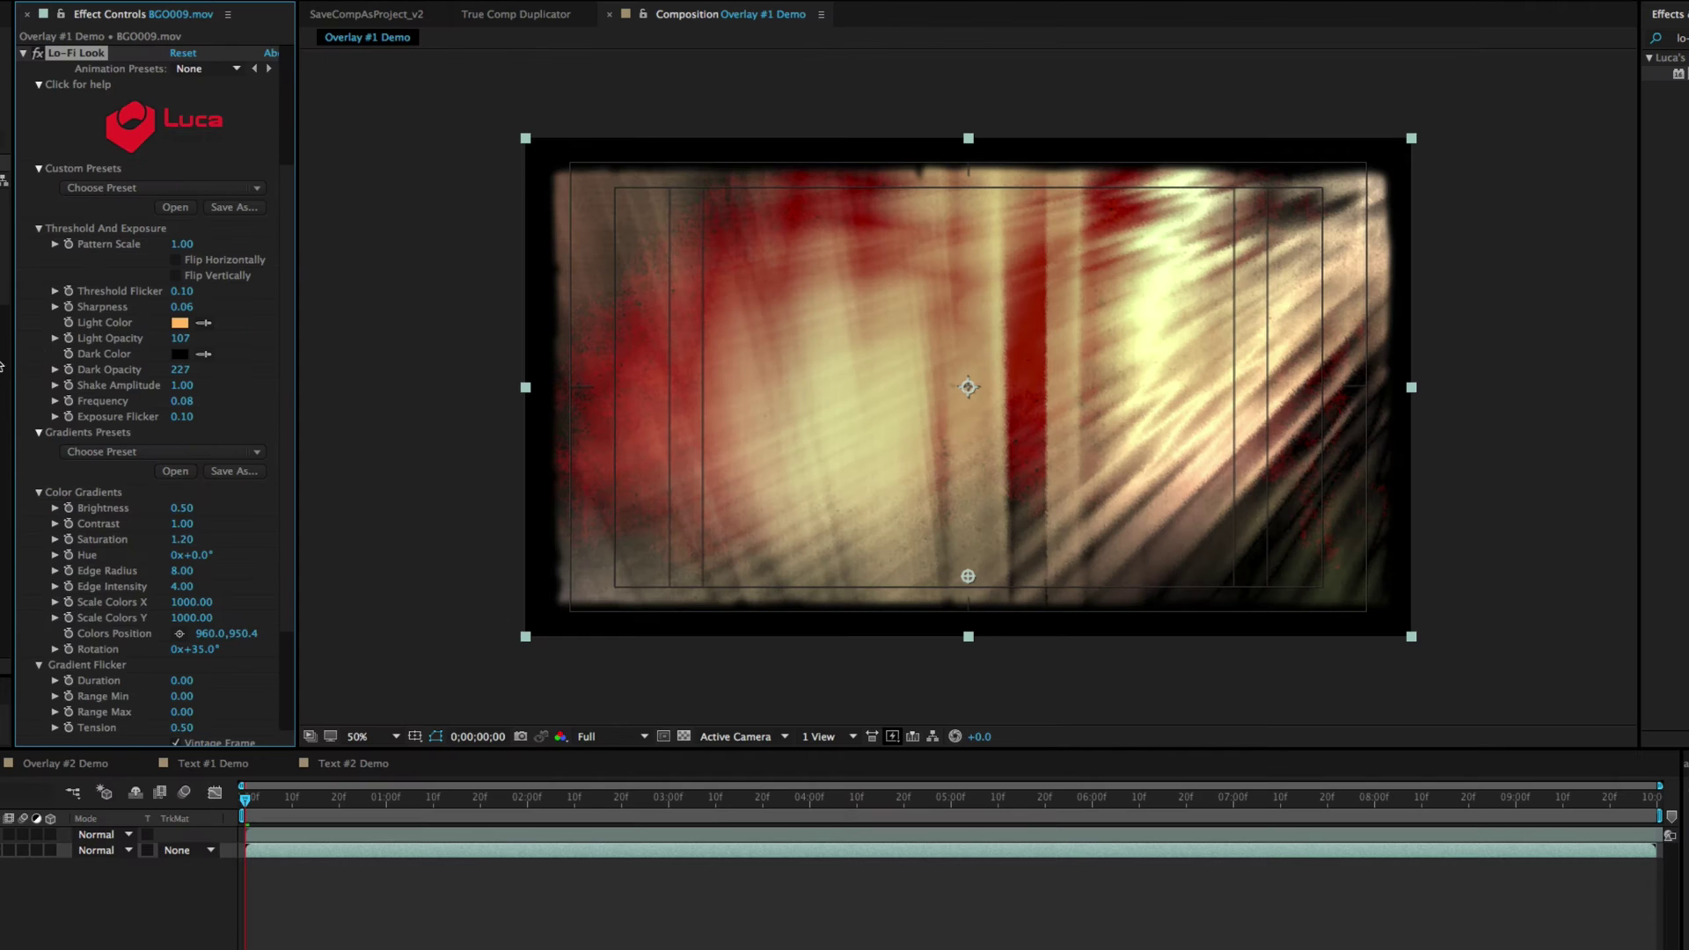
Load the Heavy Overall Flicker custom preset in Lo-Fi Look and turn off Vintage Frame.
scroll(370, 146, up, 5)
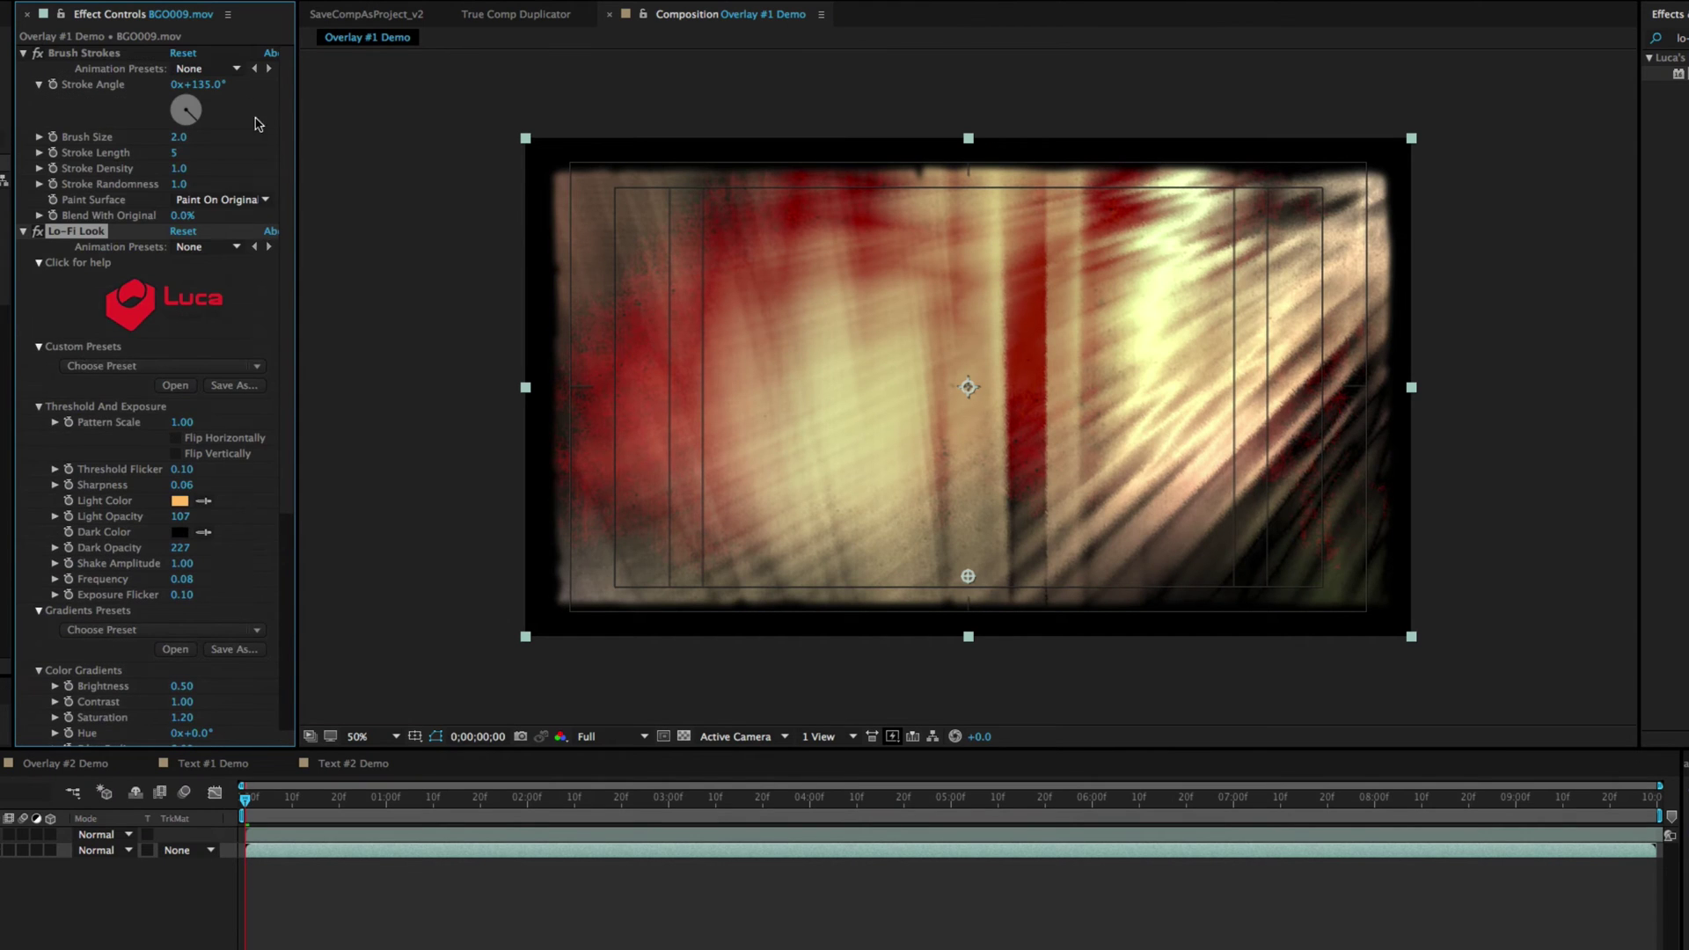
click(216, 368)
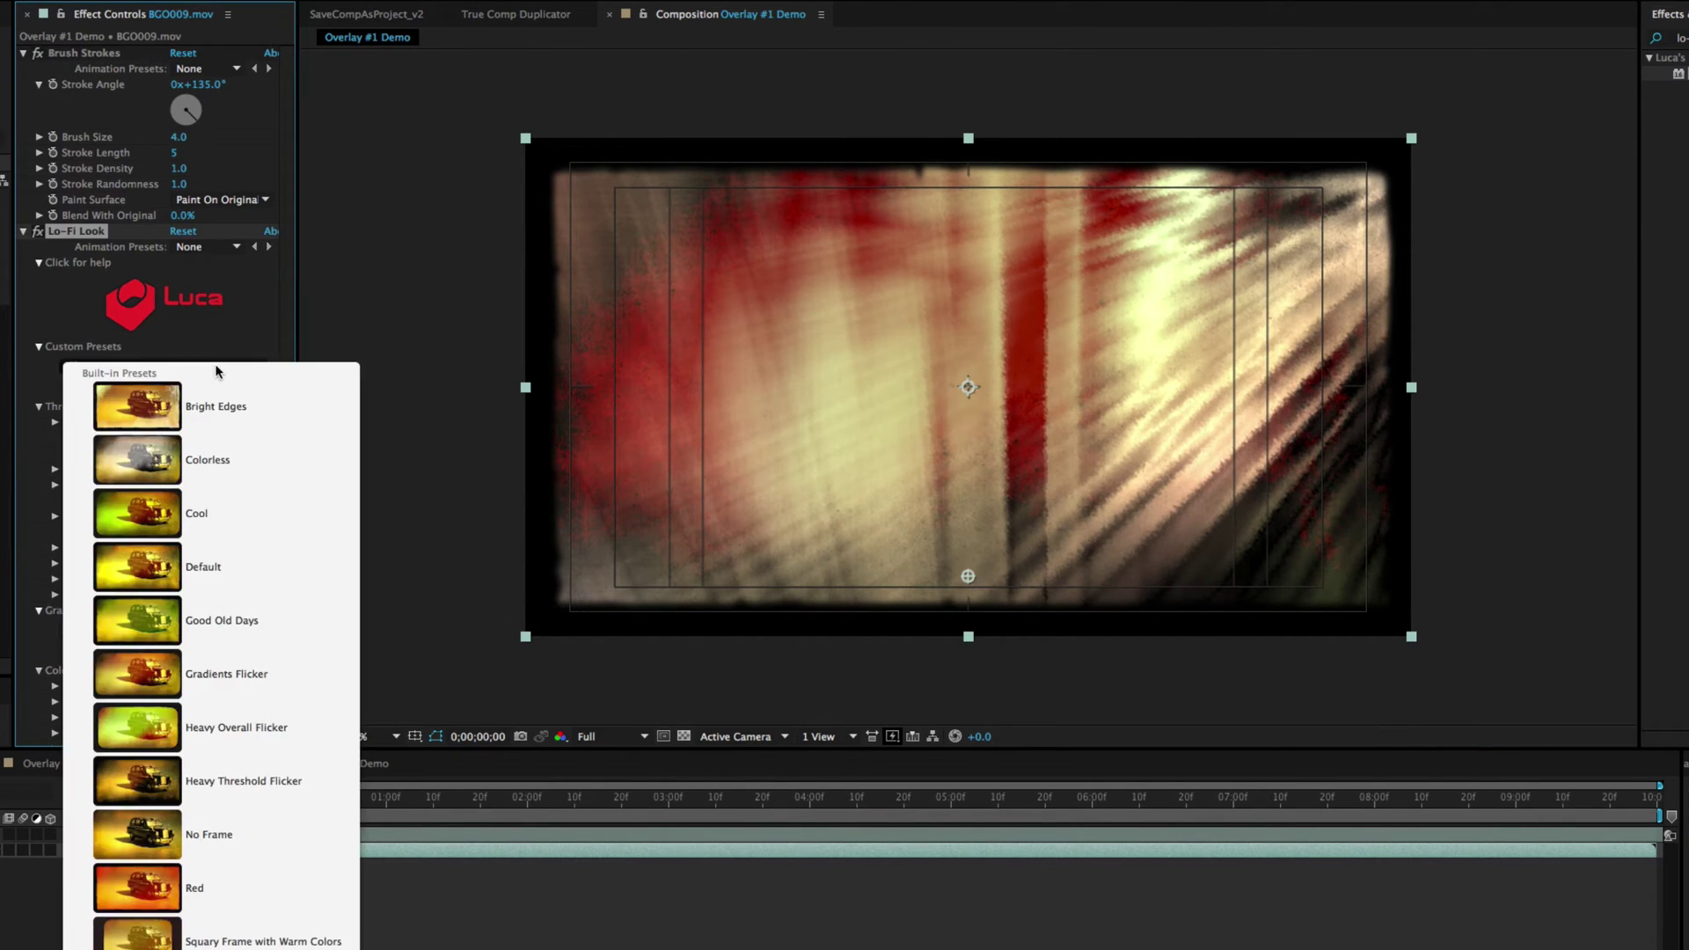
click(224, 723)
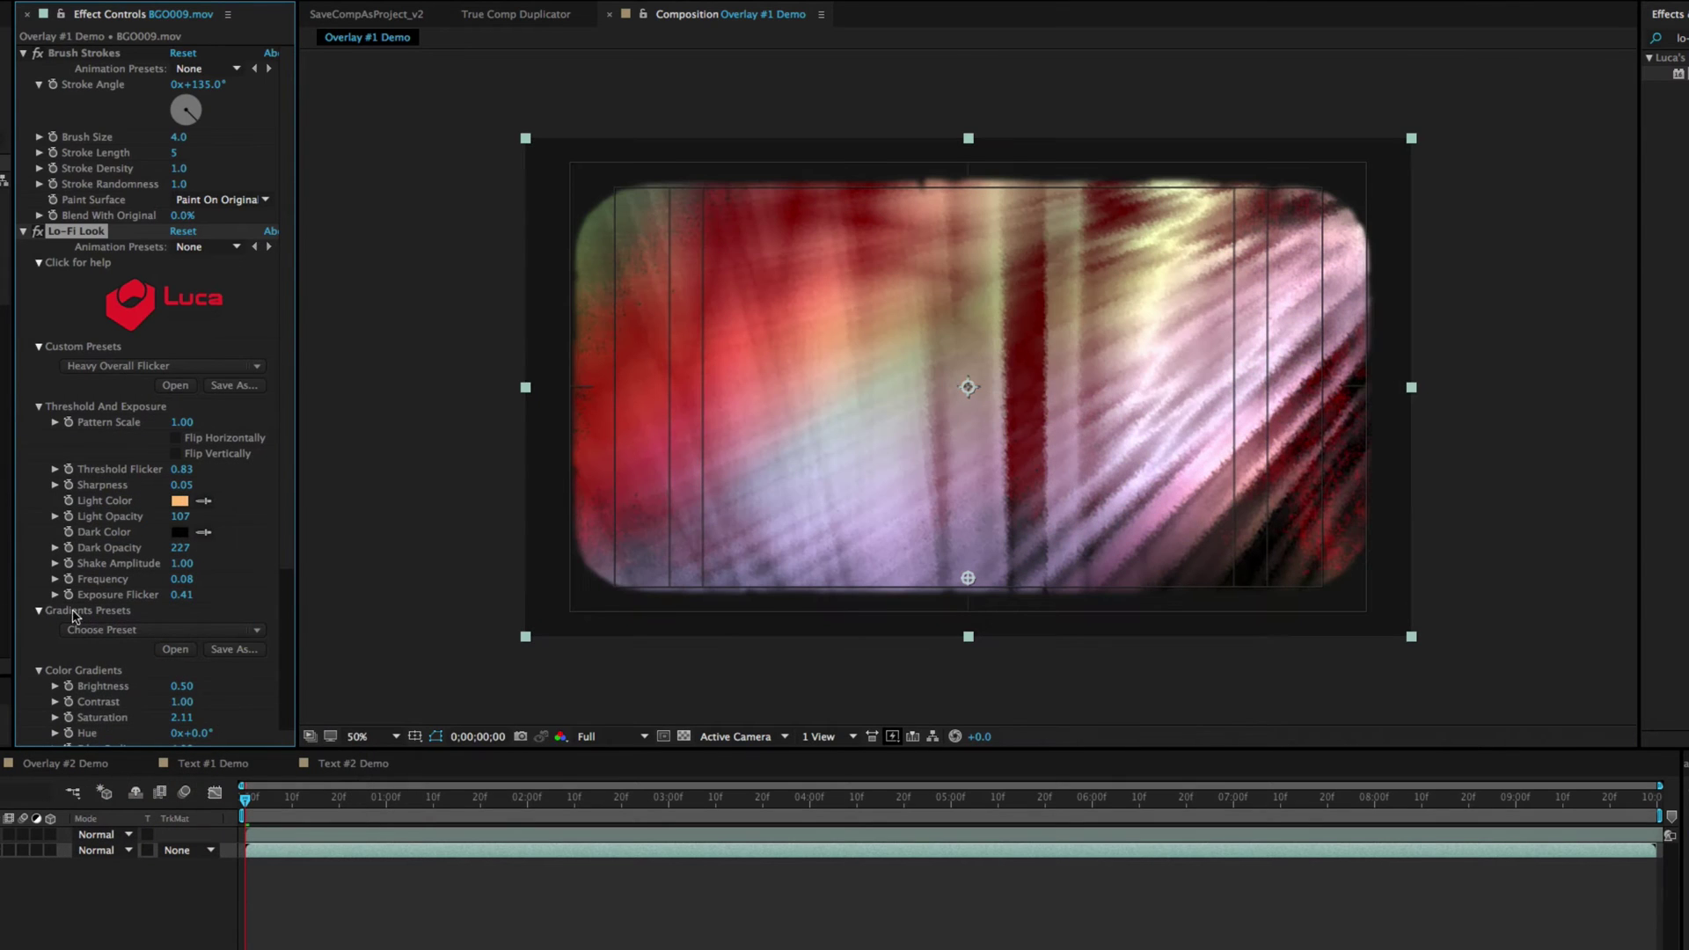
scroll(264, 540, down, 5)
click(177, 708)
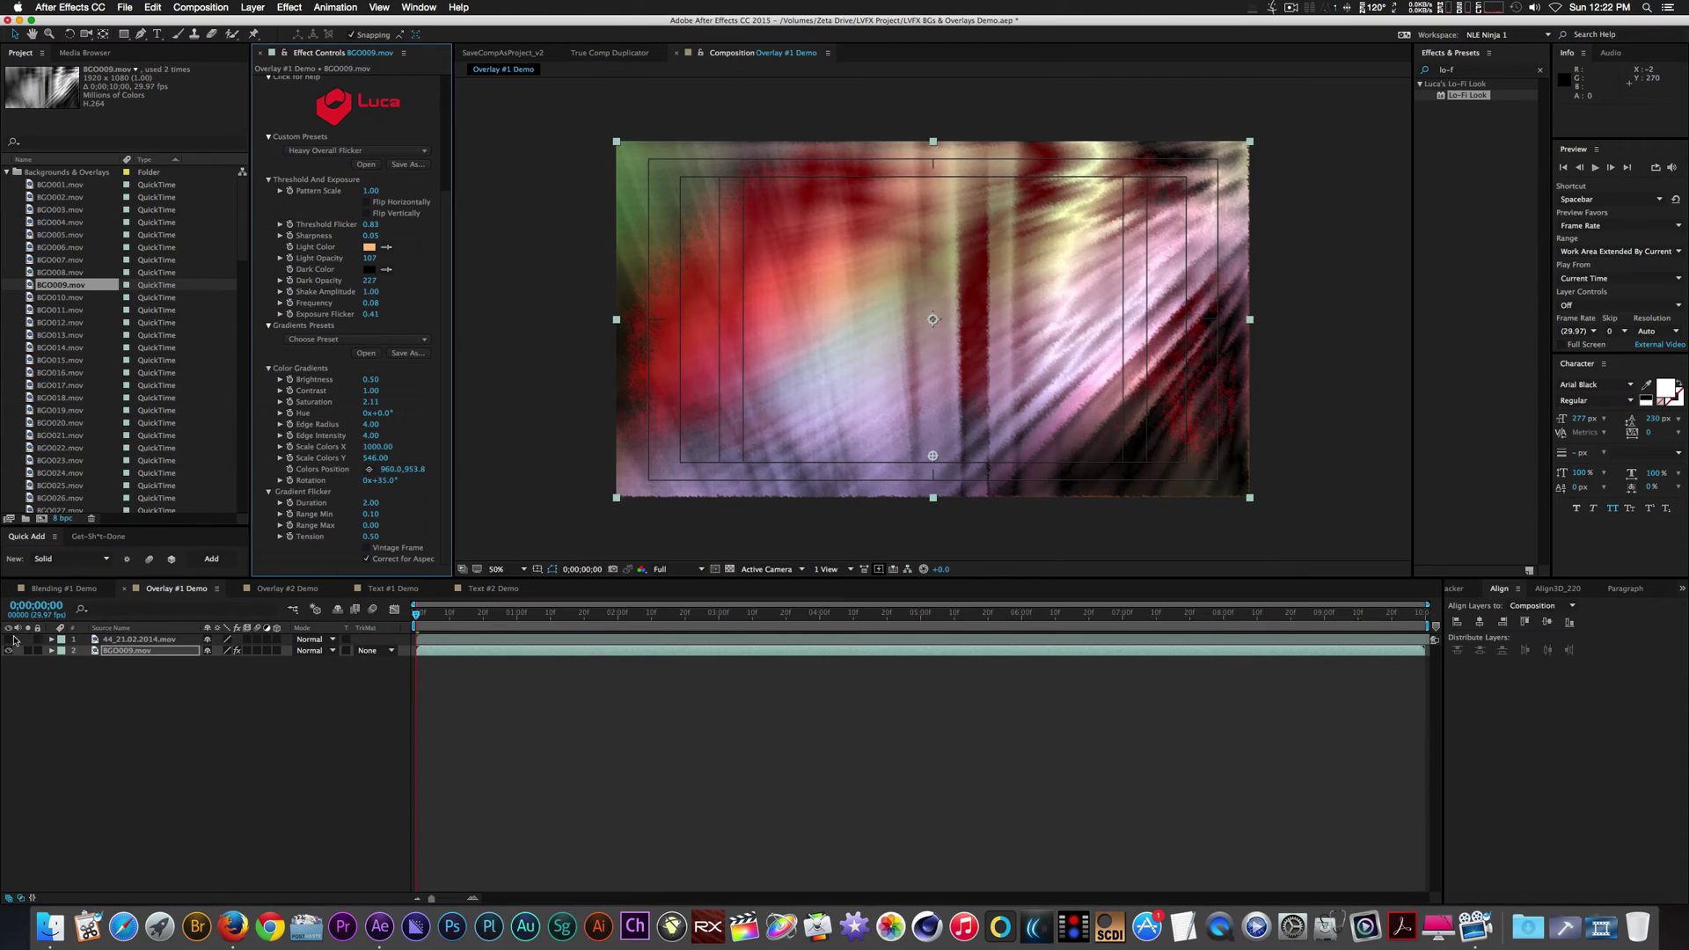
Show the 44_21.02.2014.mov layer again and set its blending mode to Soft Light.
click(9, 639)
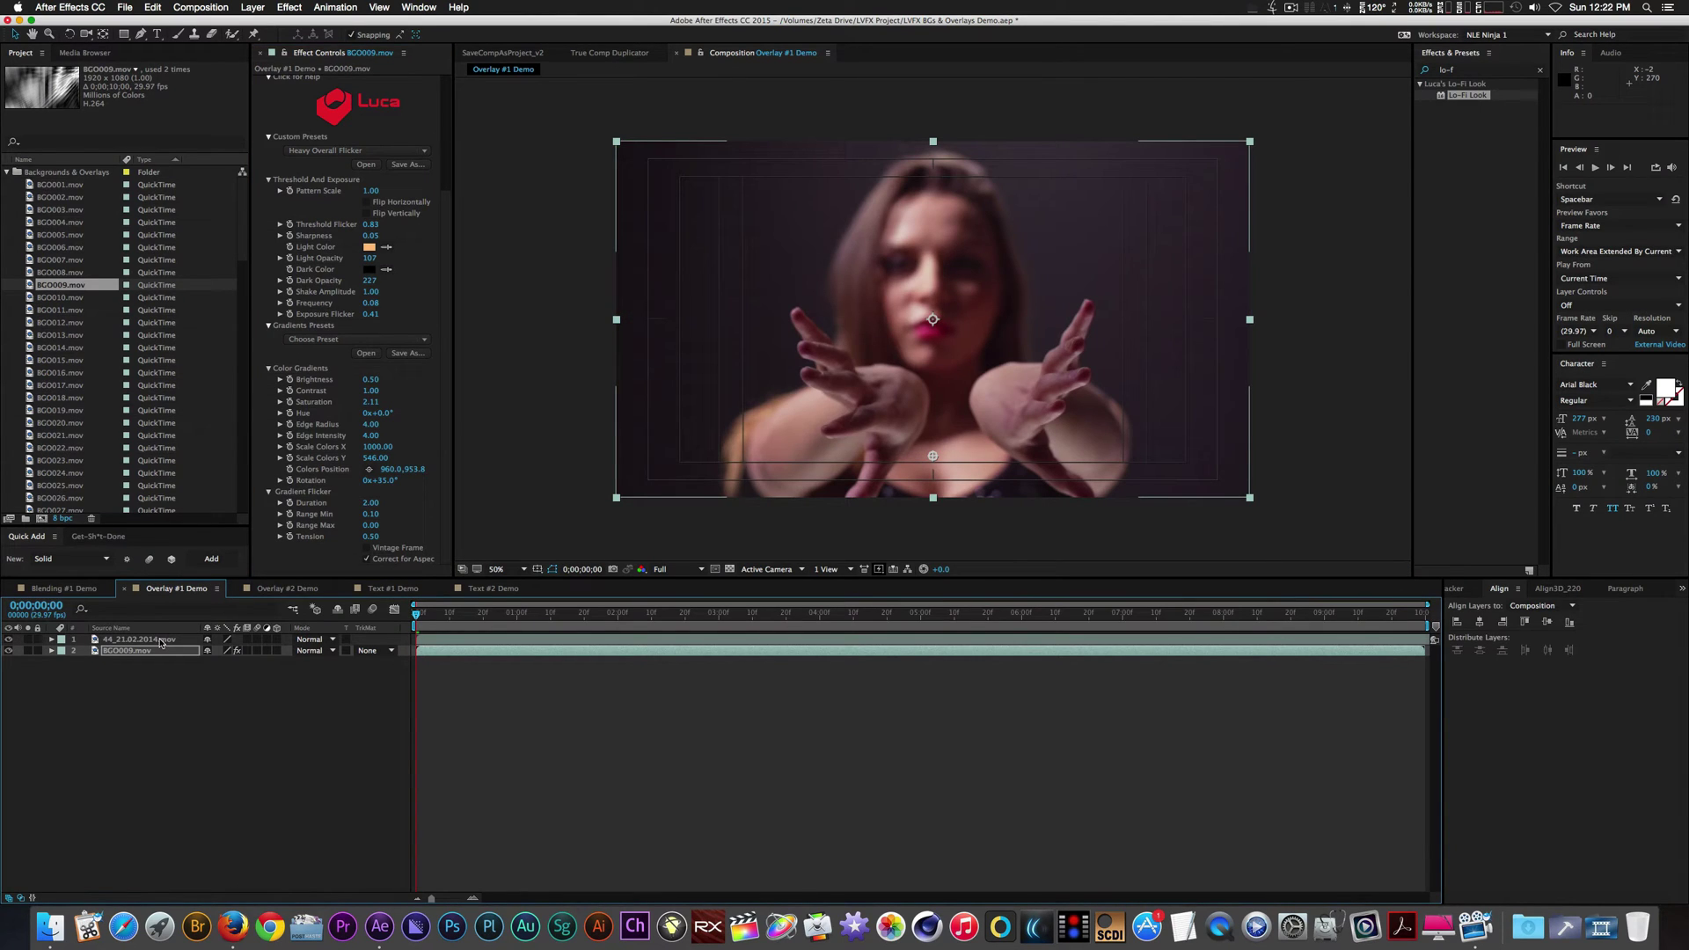
click(327, 642)
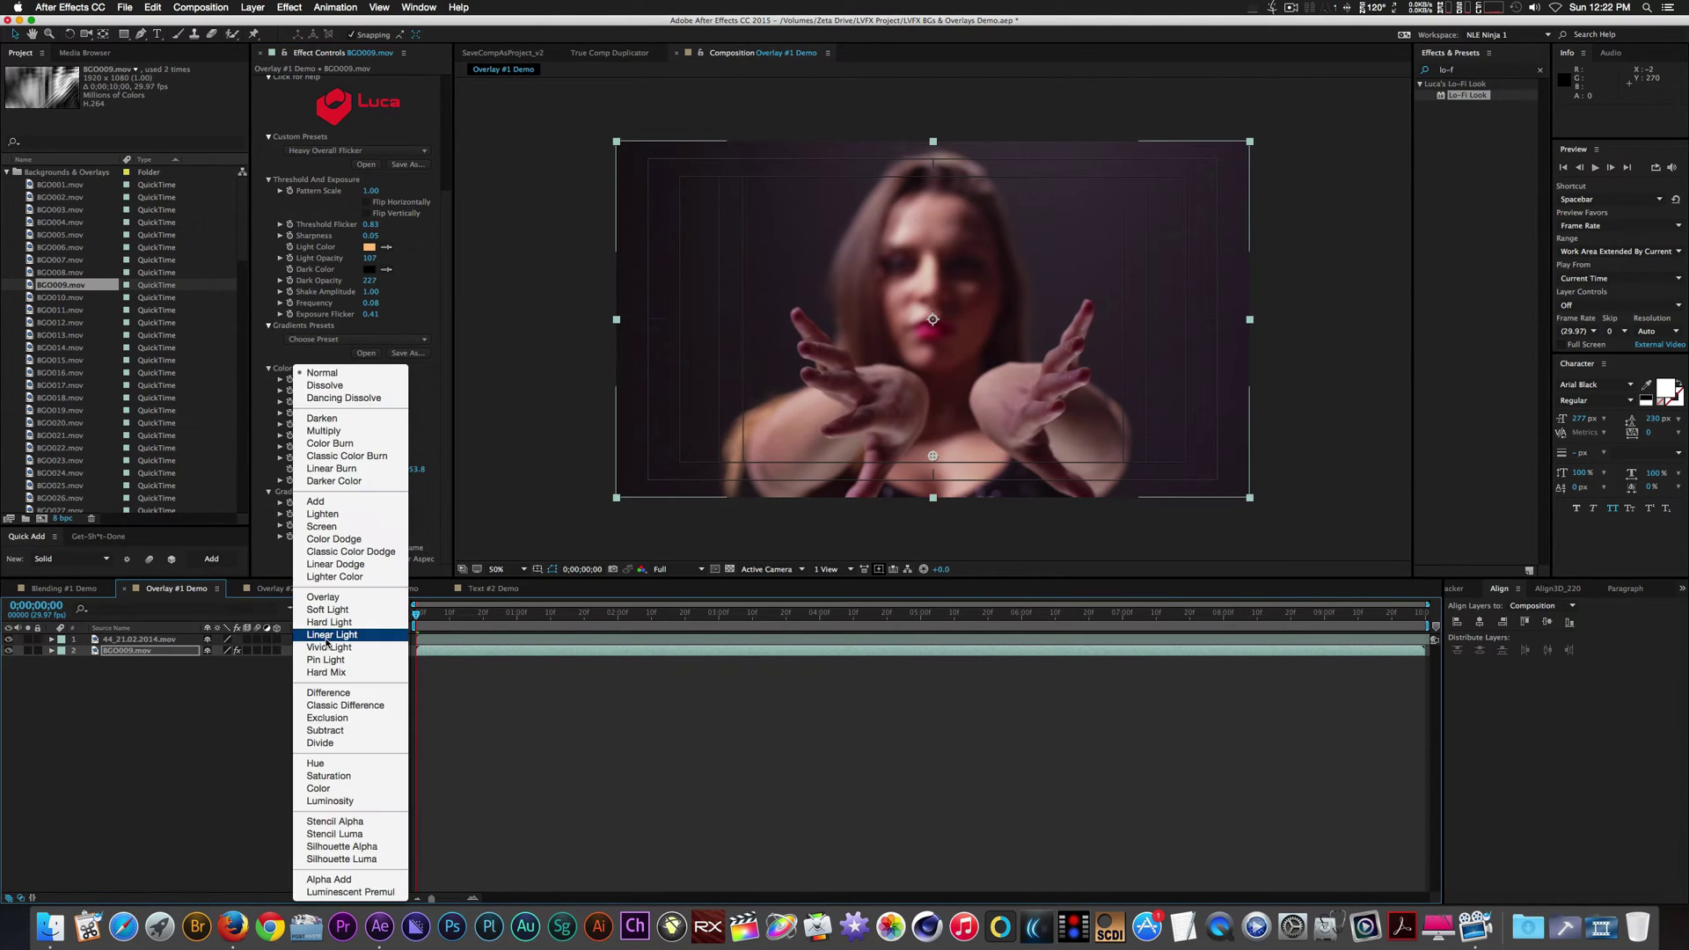
click(327, 609)
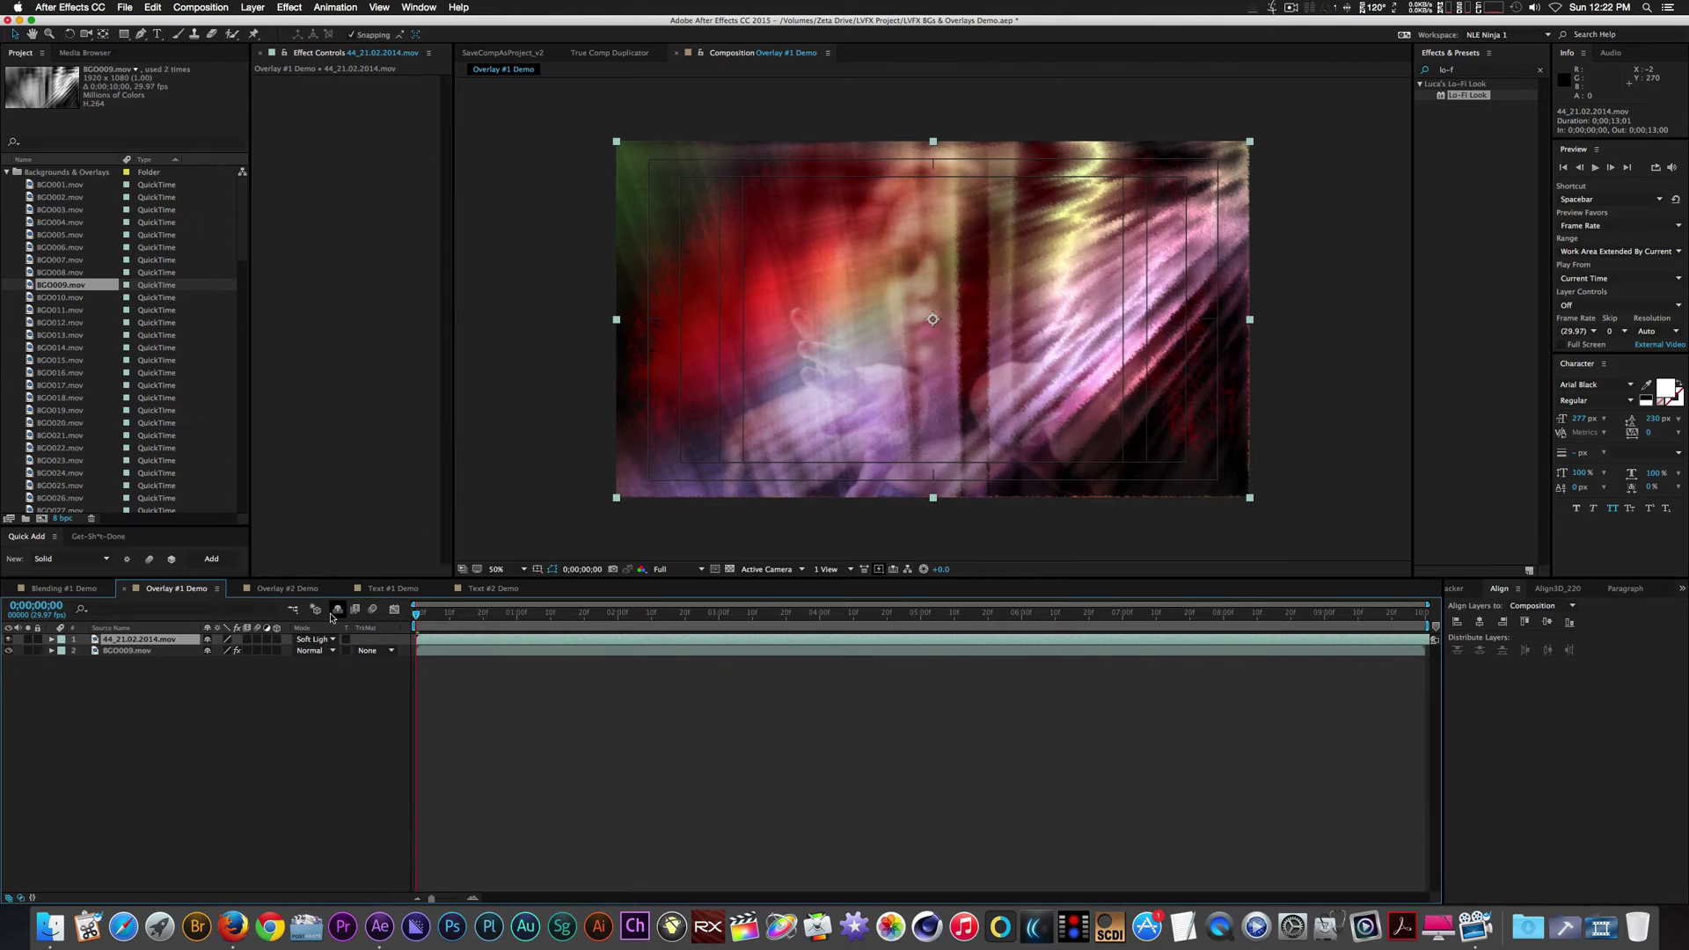
Create a black solid with a new mask above the Overlay #1 Demo layers and preview the composition.
key(super+y)
click(836, 536)
click(978, 380)
click(953, 577)
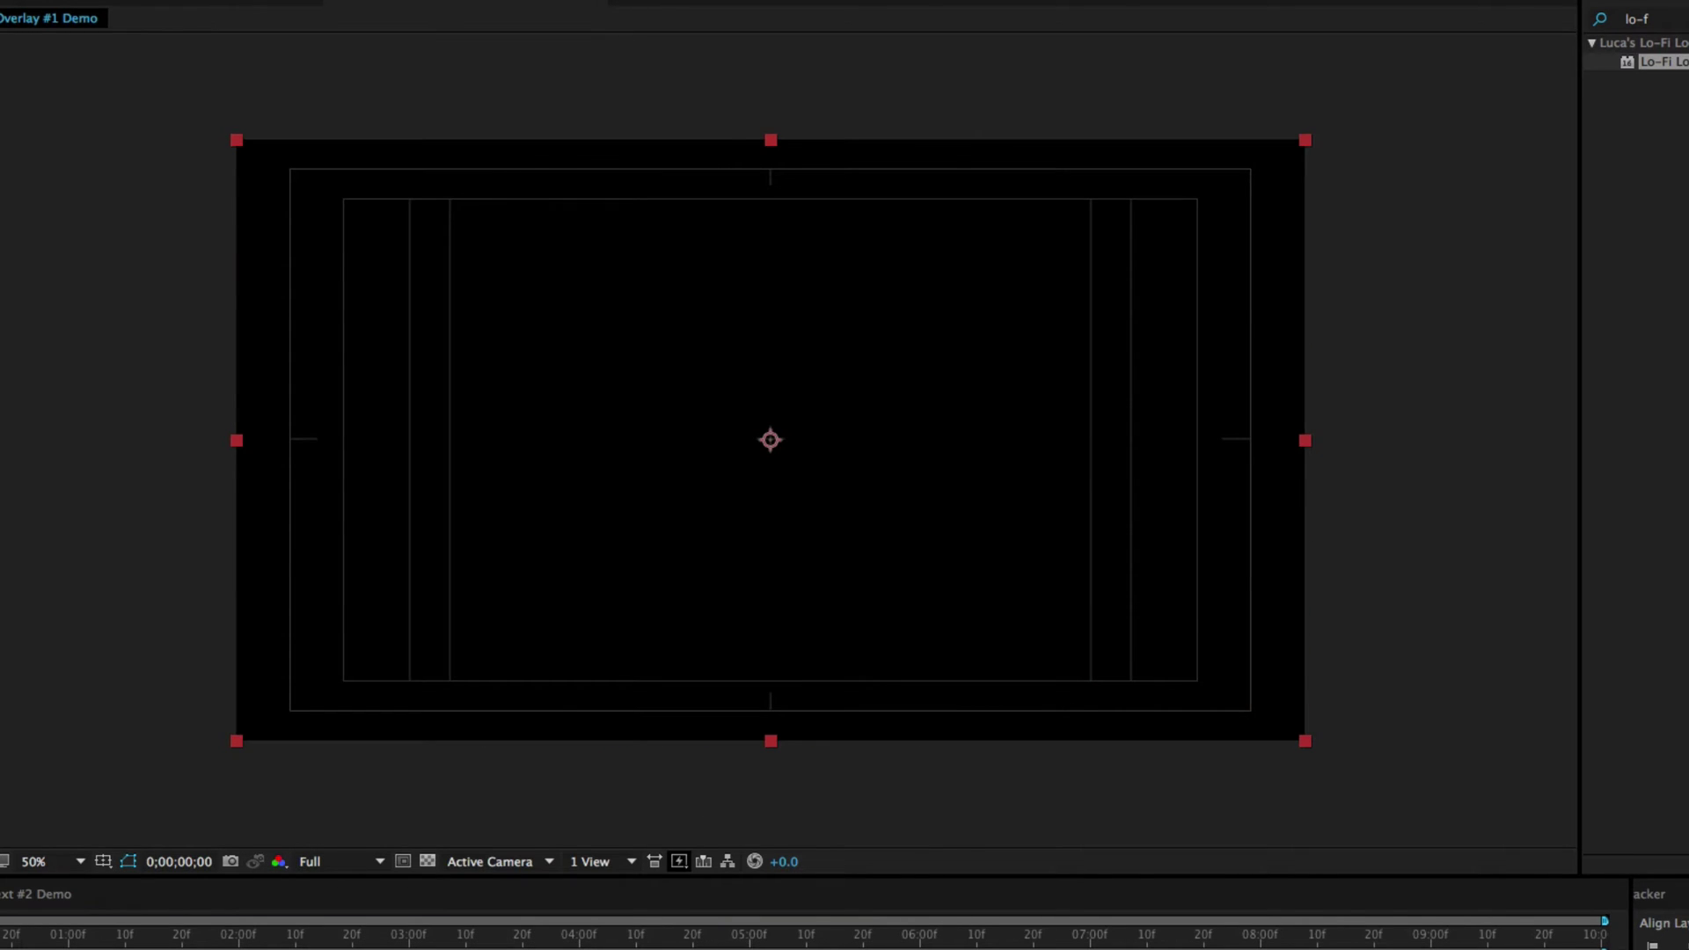
key(super+shift+n)
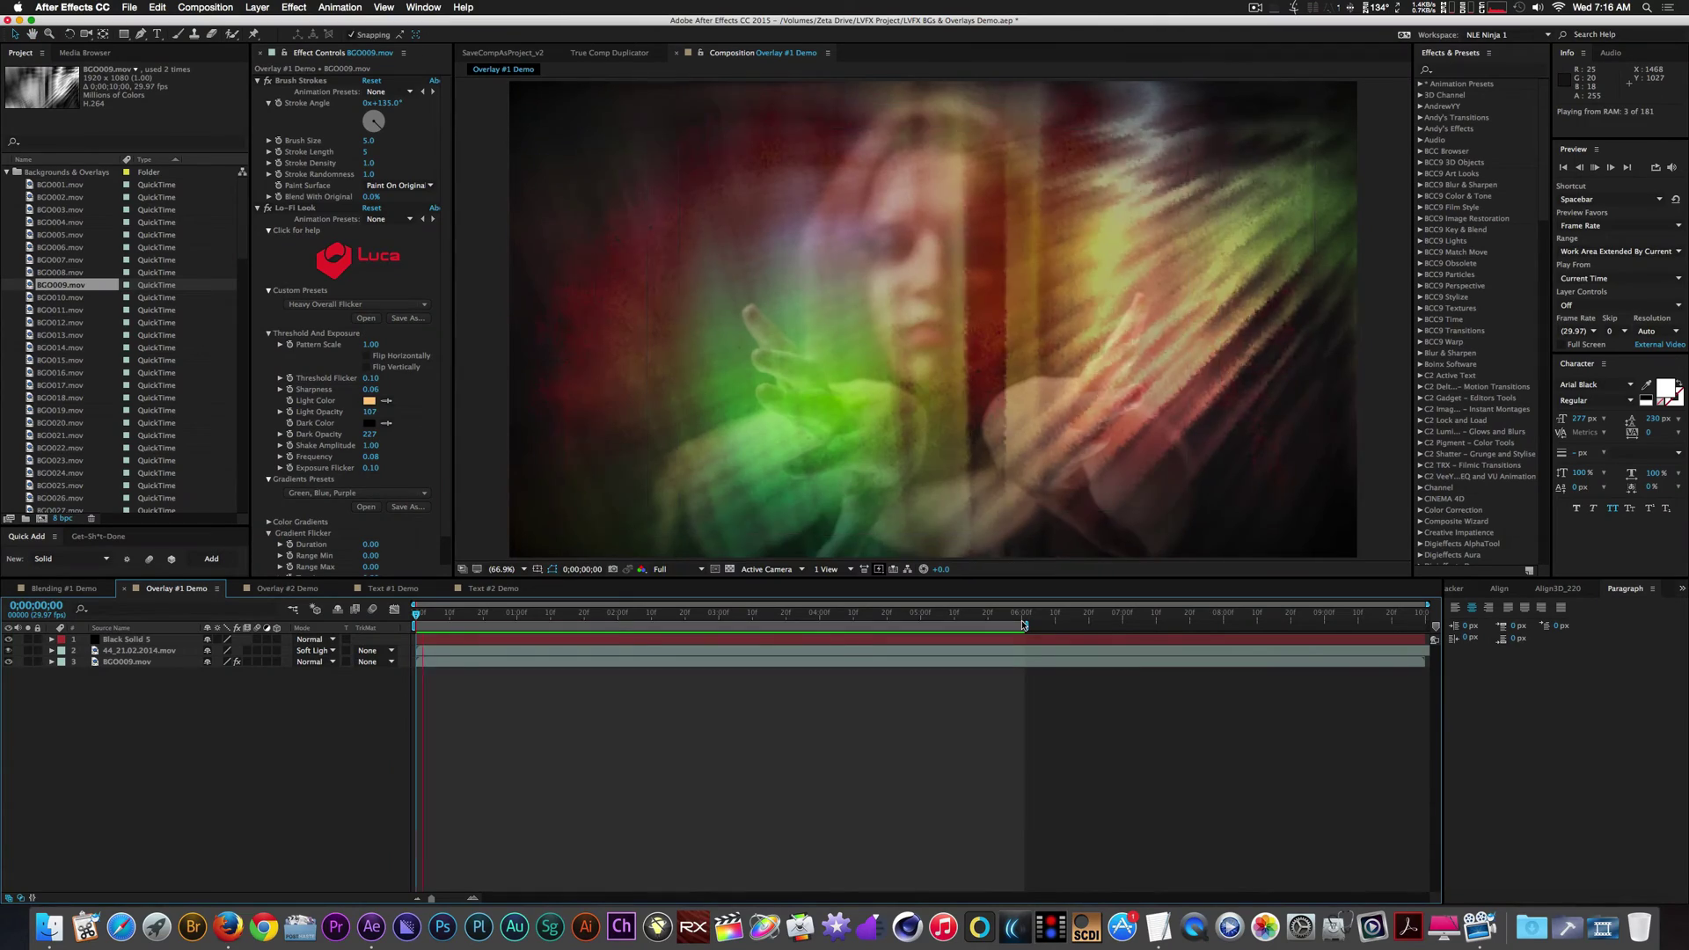
key(space)
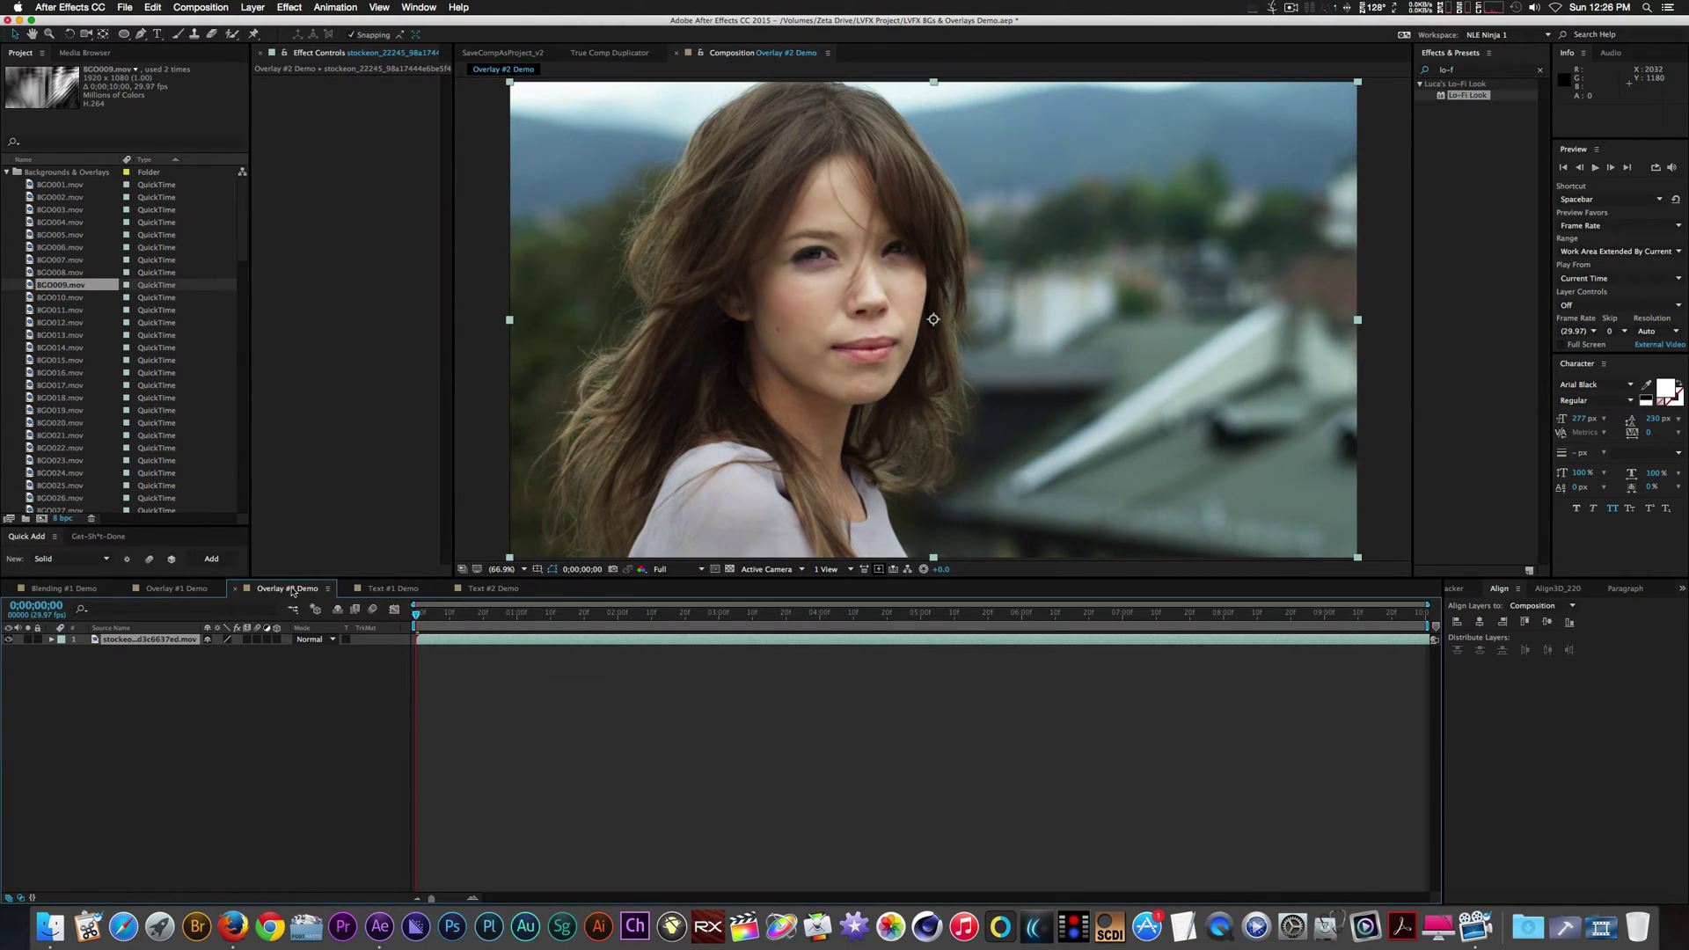
Add an adjustment layer to Overlay #2 Demo, set its Fast Blur blurriness to 49 with repeated edge pixels, and blend it in Overlay mode.
key(ctrl+alt+y)
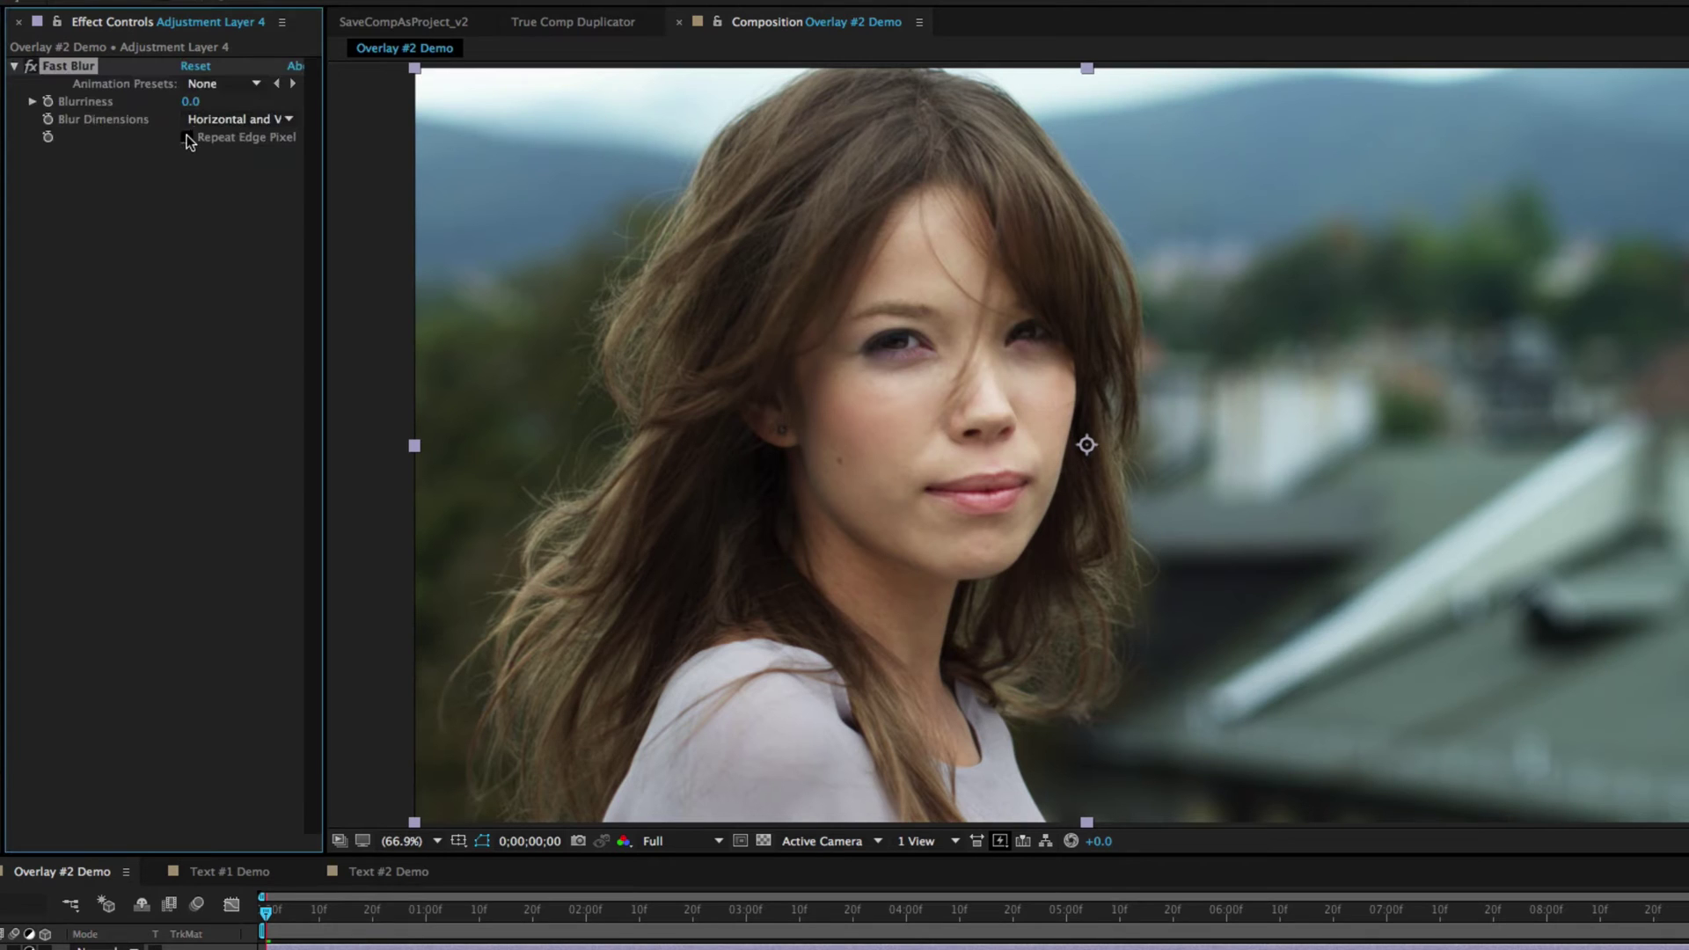
click(187, 136)
click(191, 101)
text(49)
key(Return)
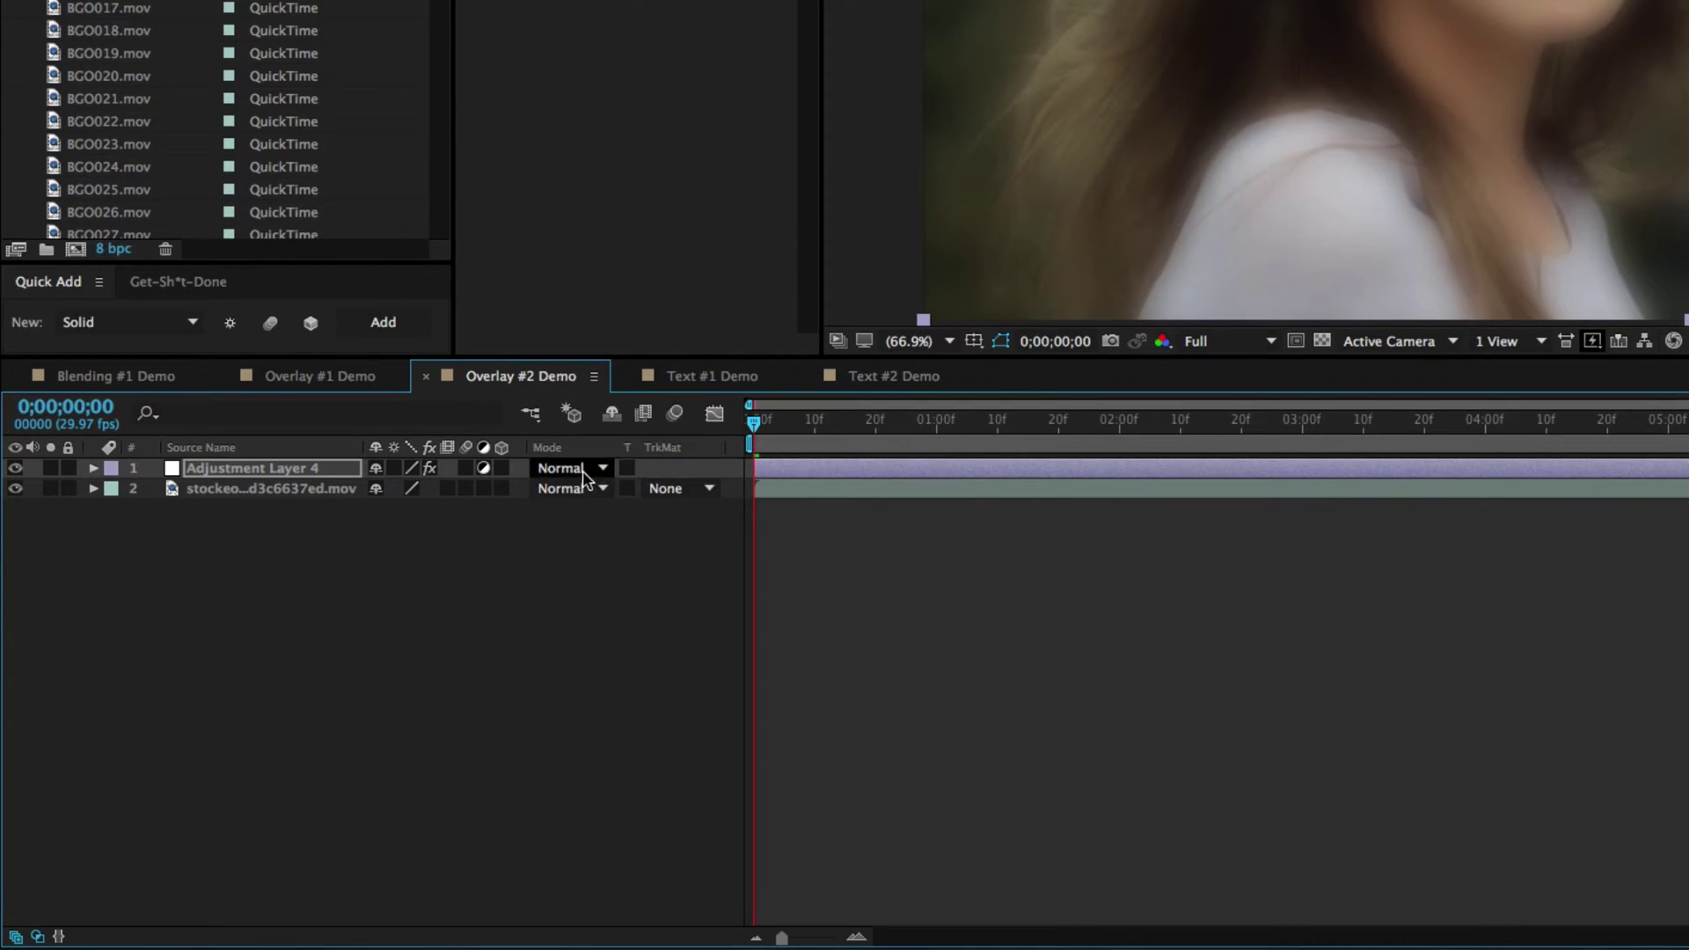
click(585, 468)
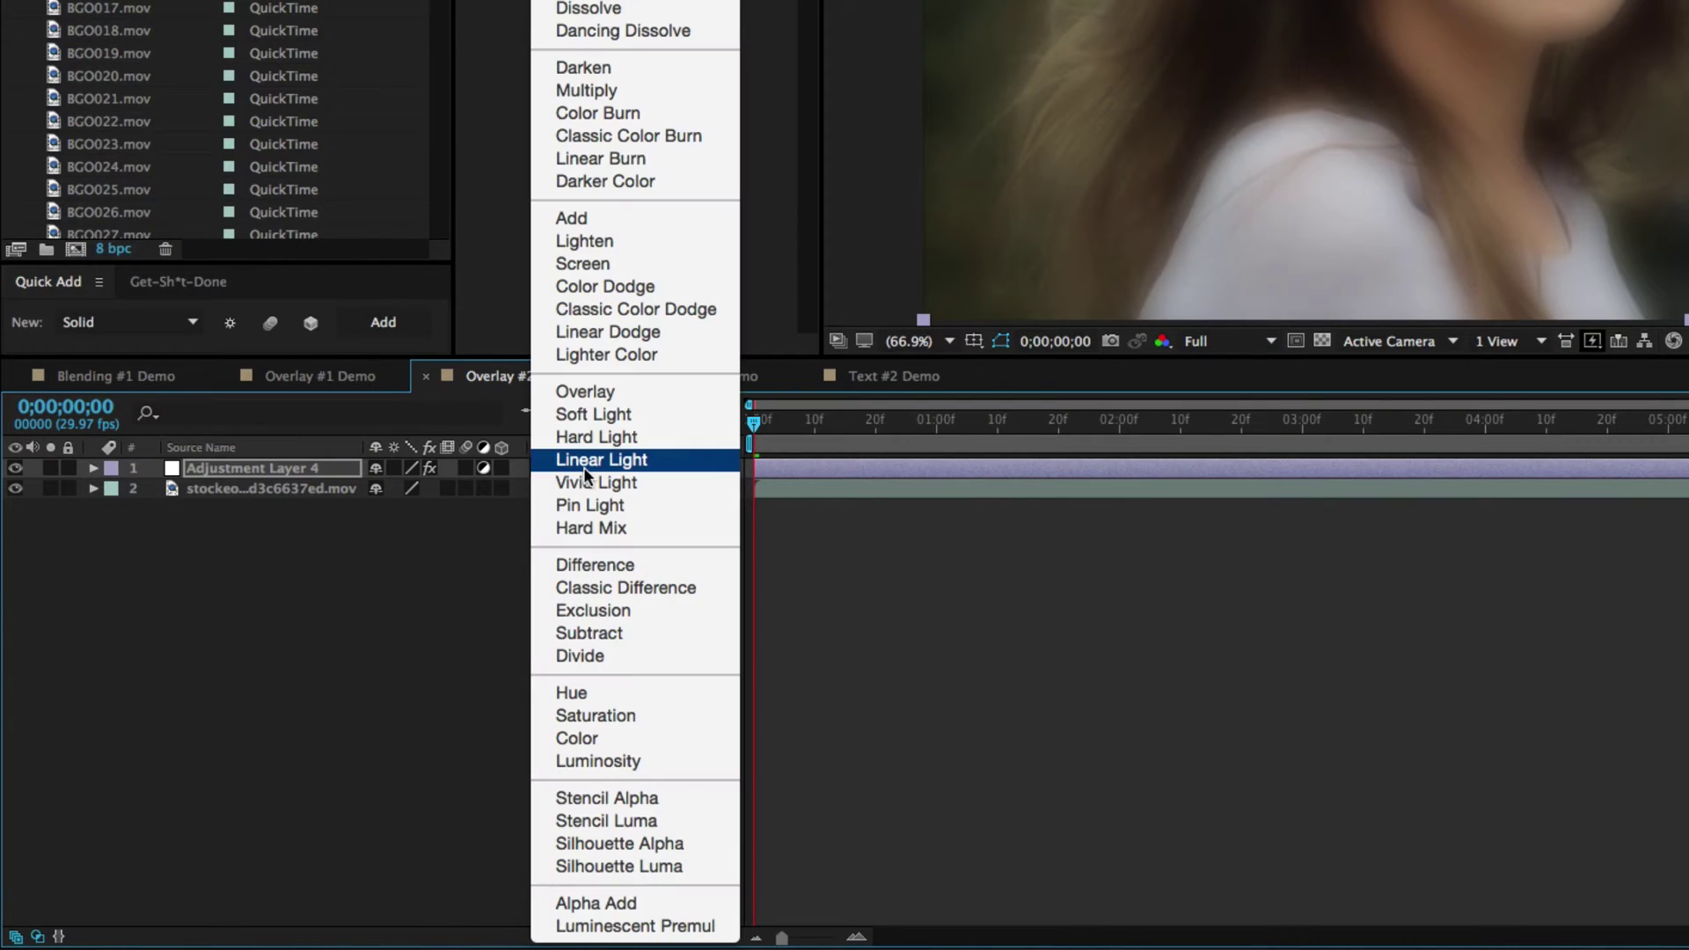
click(595, 394)
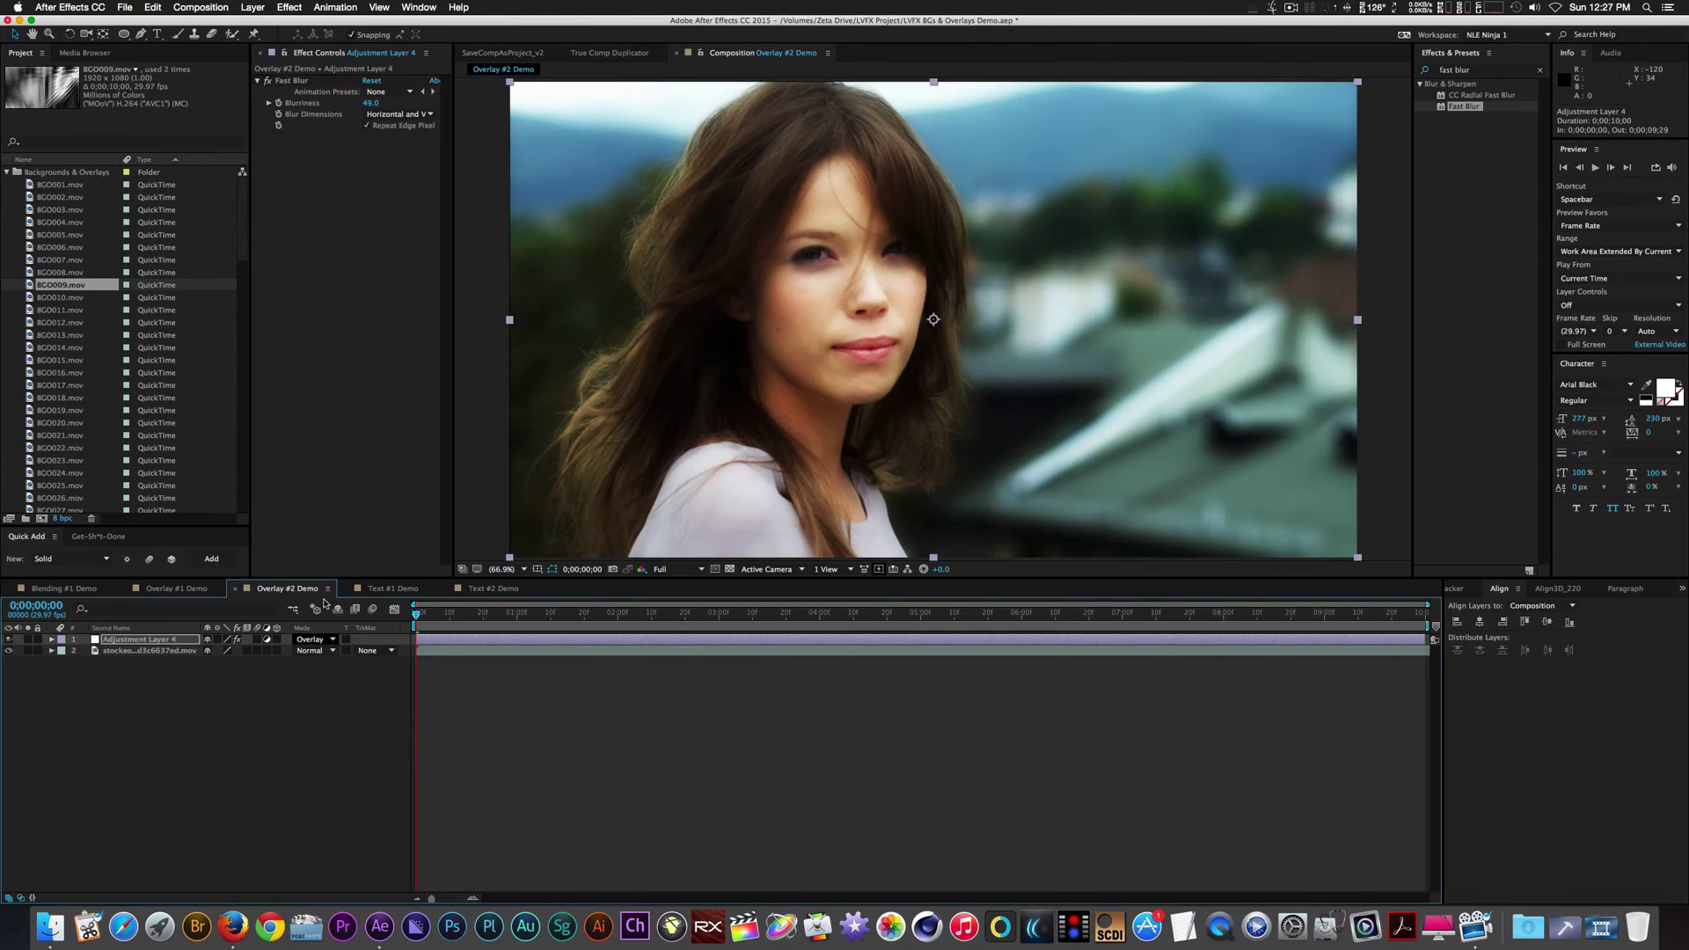
Place BGO085.mov from the Backgrounds & Overlays folder above the adjustment layer in the Overlay #2 Demo timeline.
scroll(123, 352, down, 15)
click(31, 436)
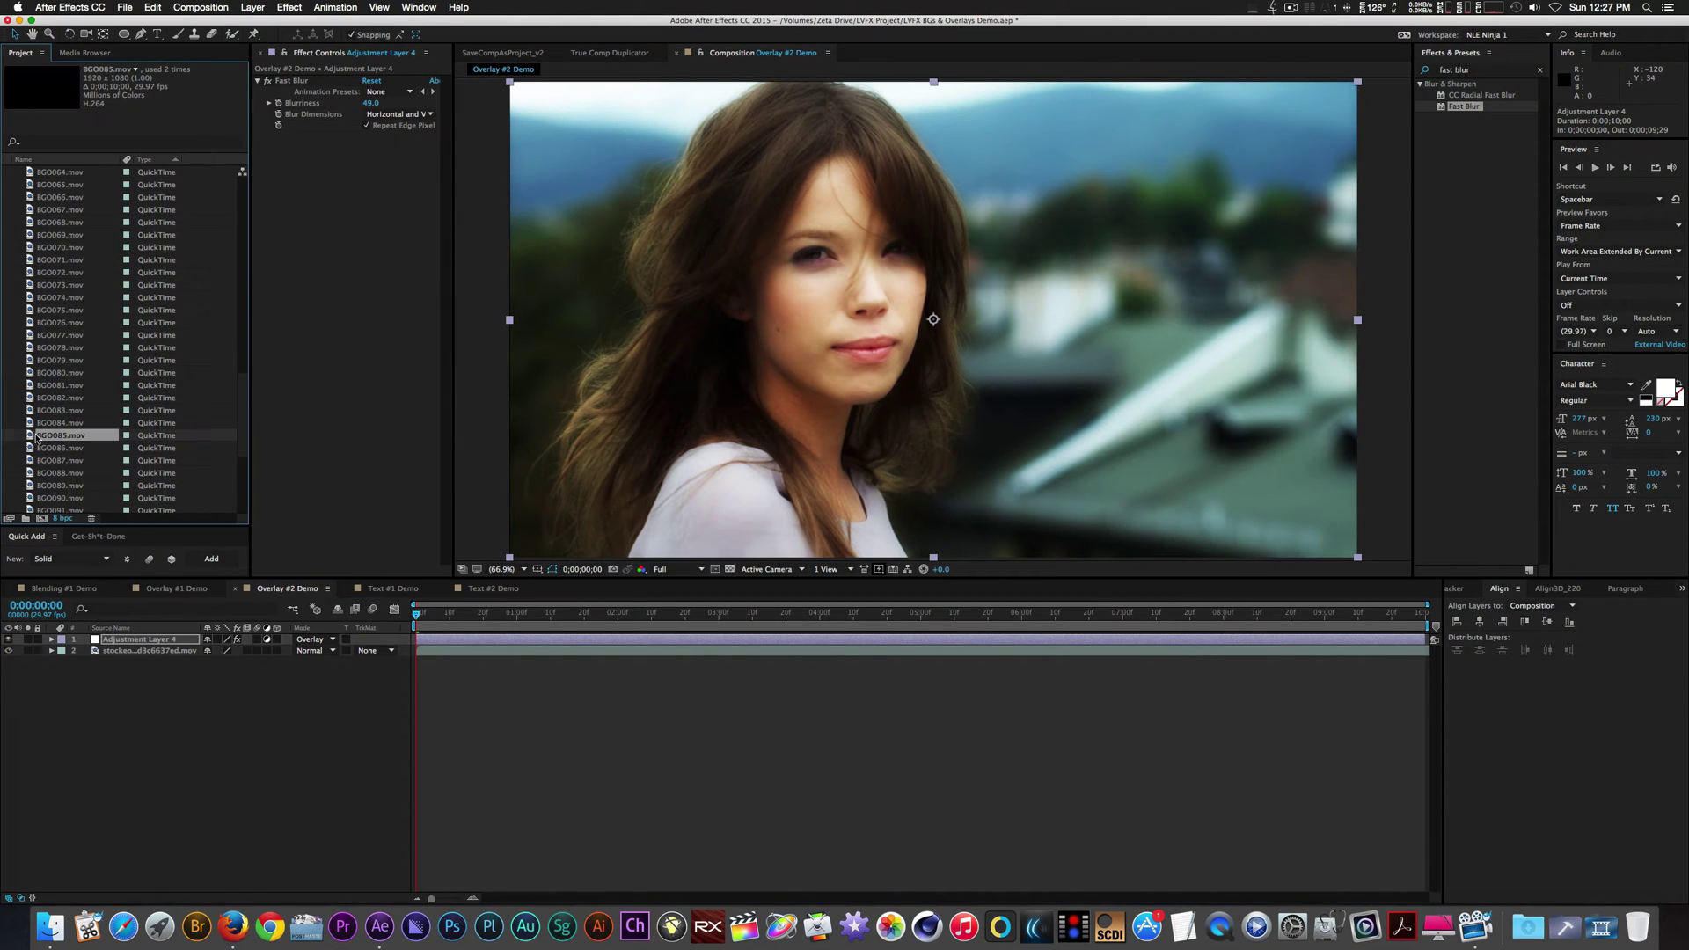
drag(31, 435, 97, 640)
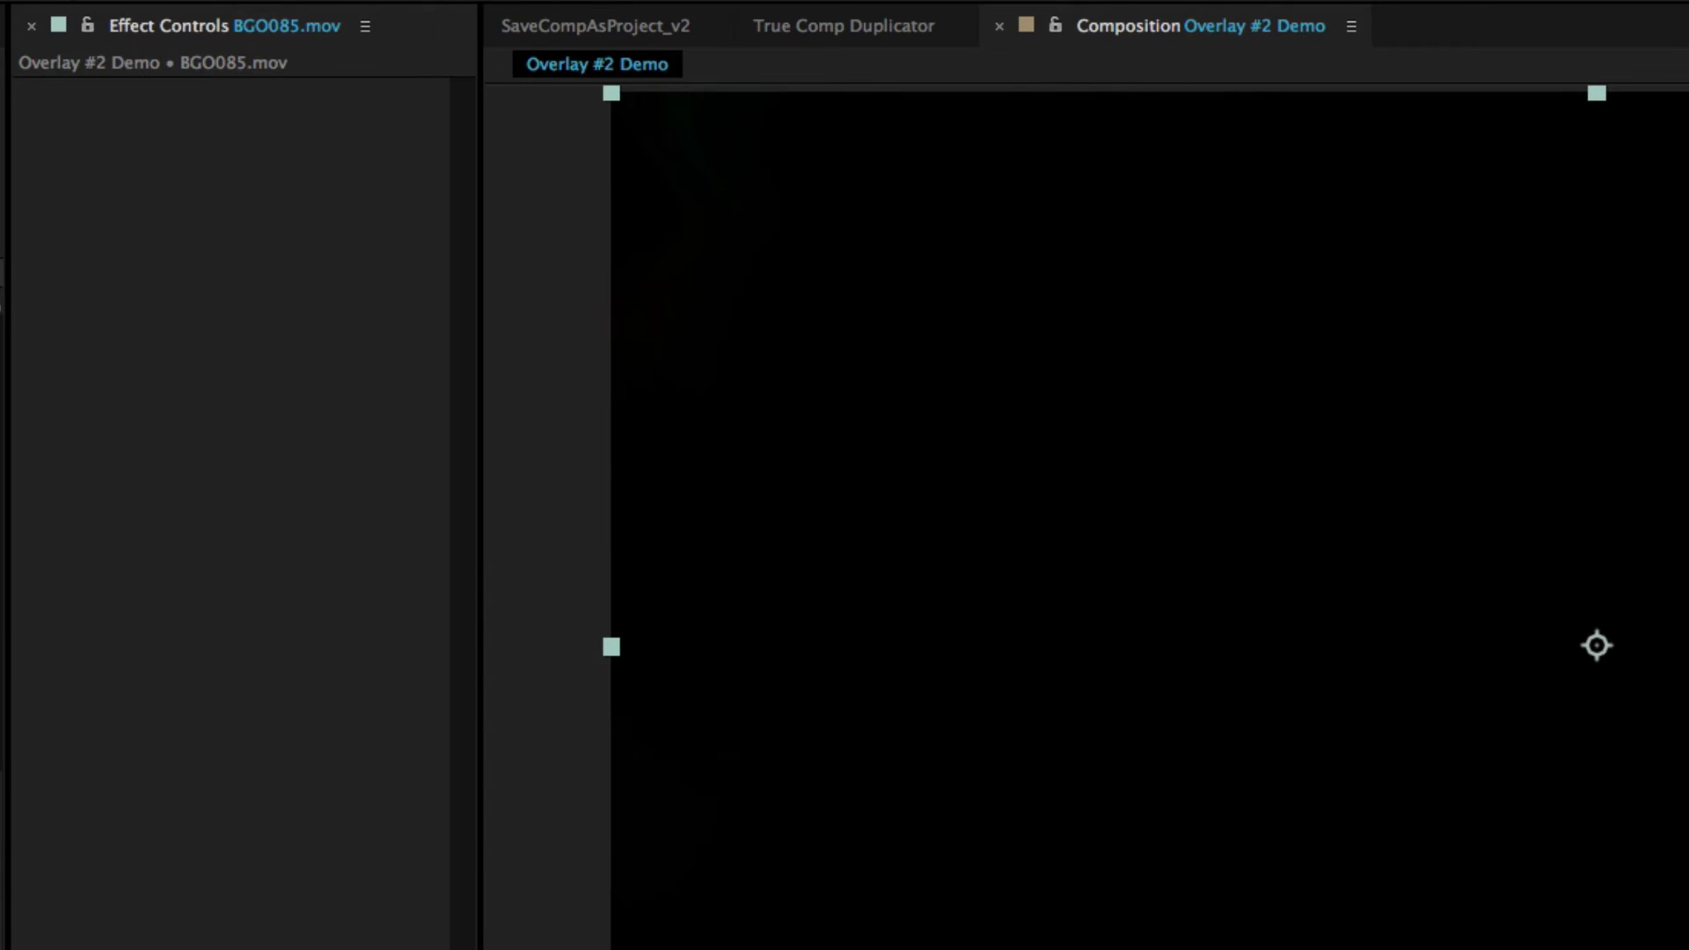
In VC Color Vibrance on the BGO085.mov layer, set Matte Alpha to Only and Alpha Boost to 1.00.
click(383, 320)
click(328, 396)
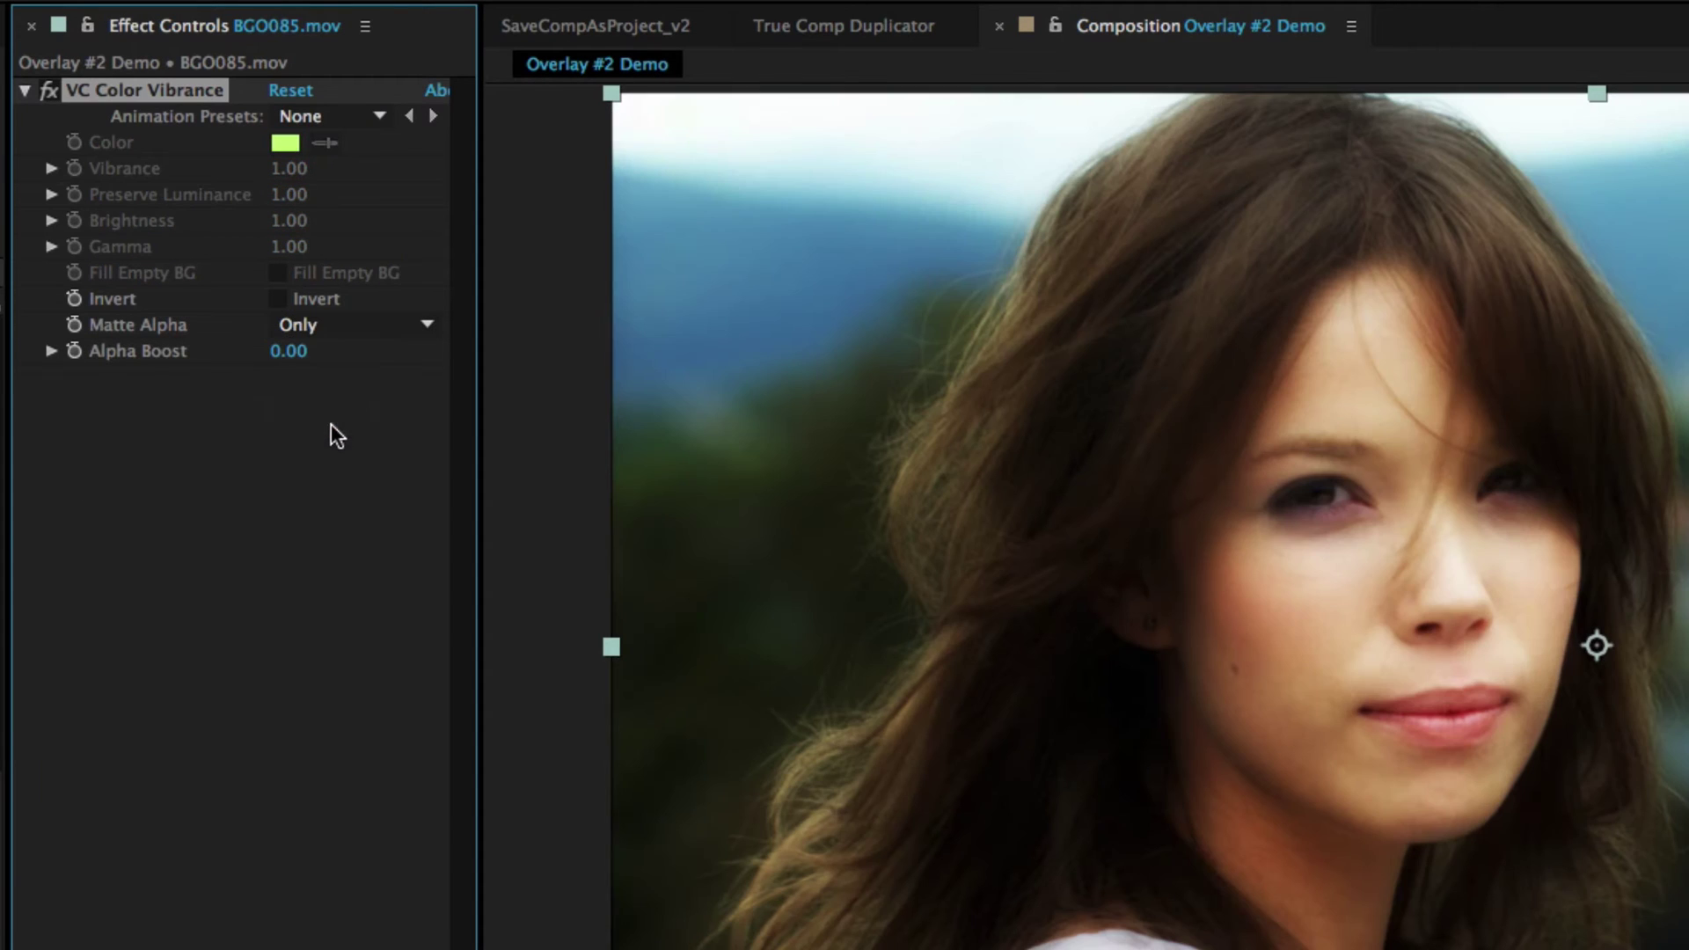
drag(289, 351, 378, 351)
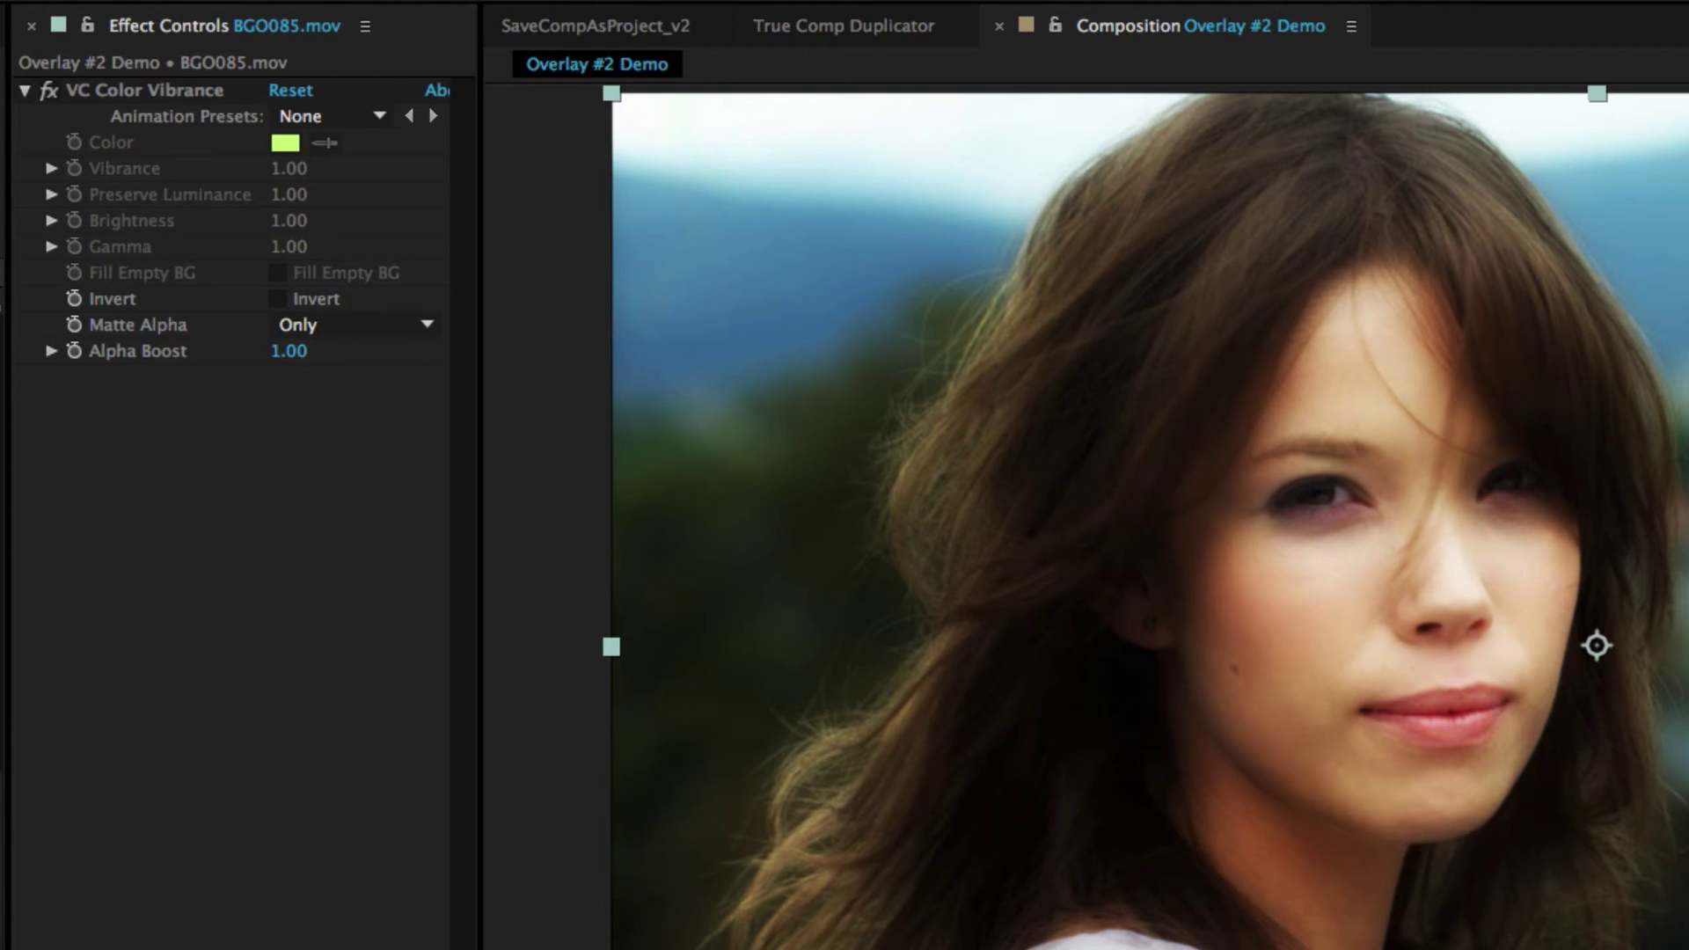
key(Return)
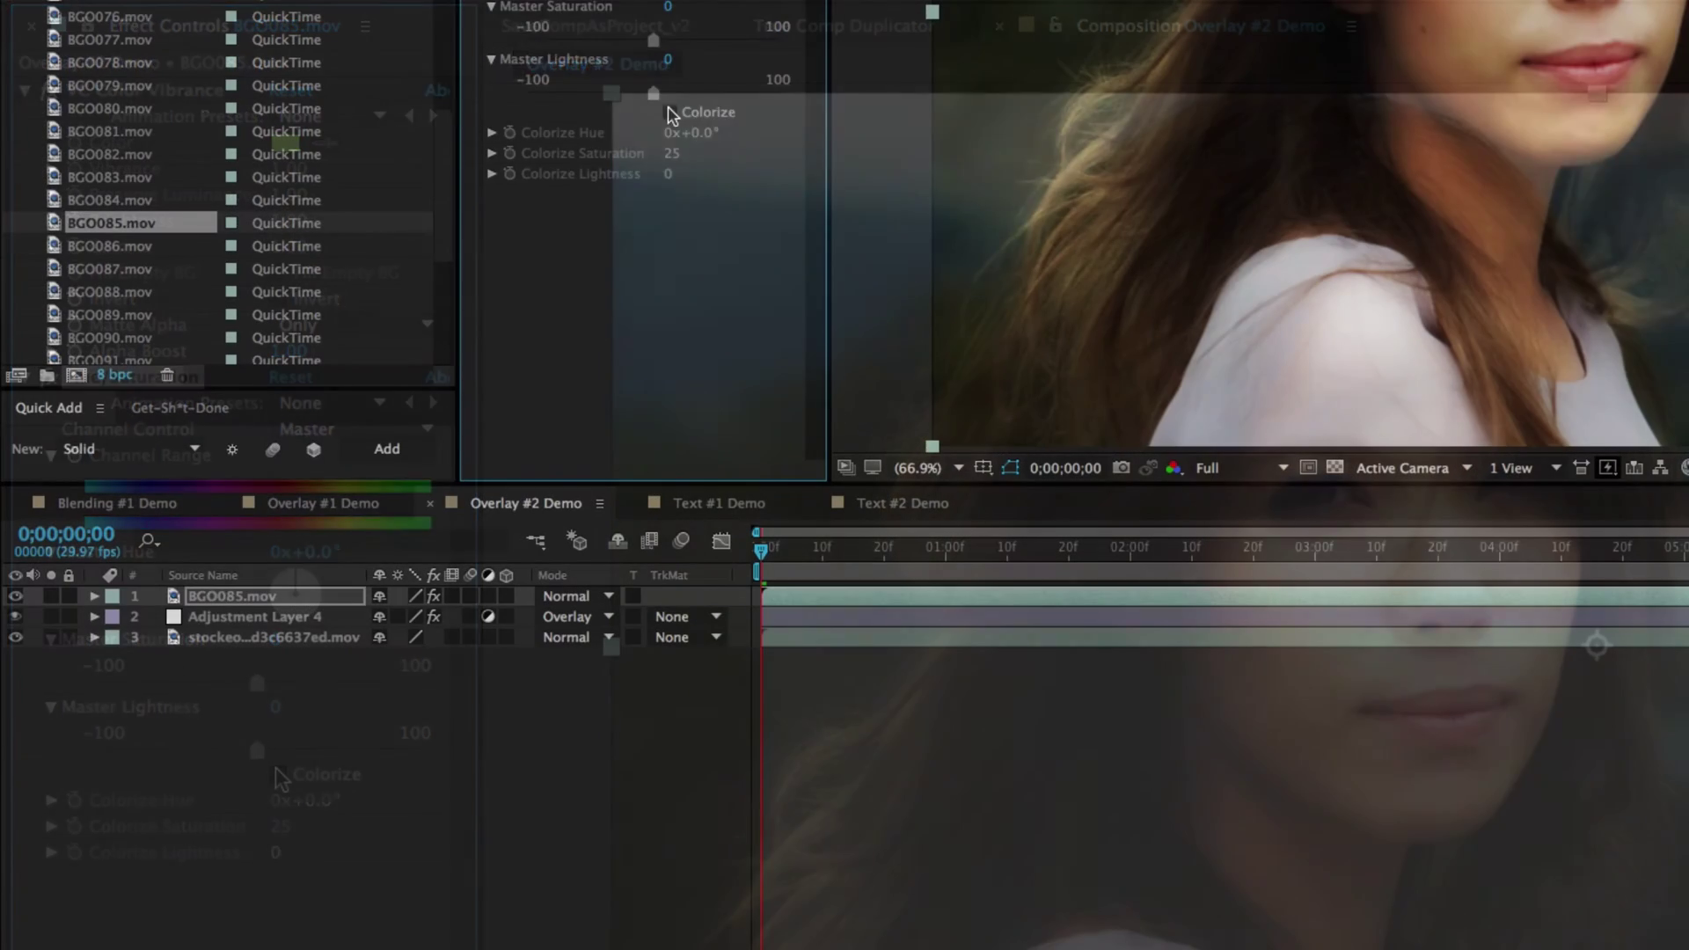
Enable Colorize in Hue/Saturation on the BGO085.mov layer, animate its Colorize Hue, and set Colorize Saturation to 50.
click(670, 111)
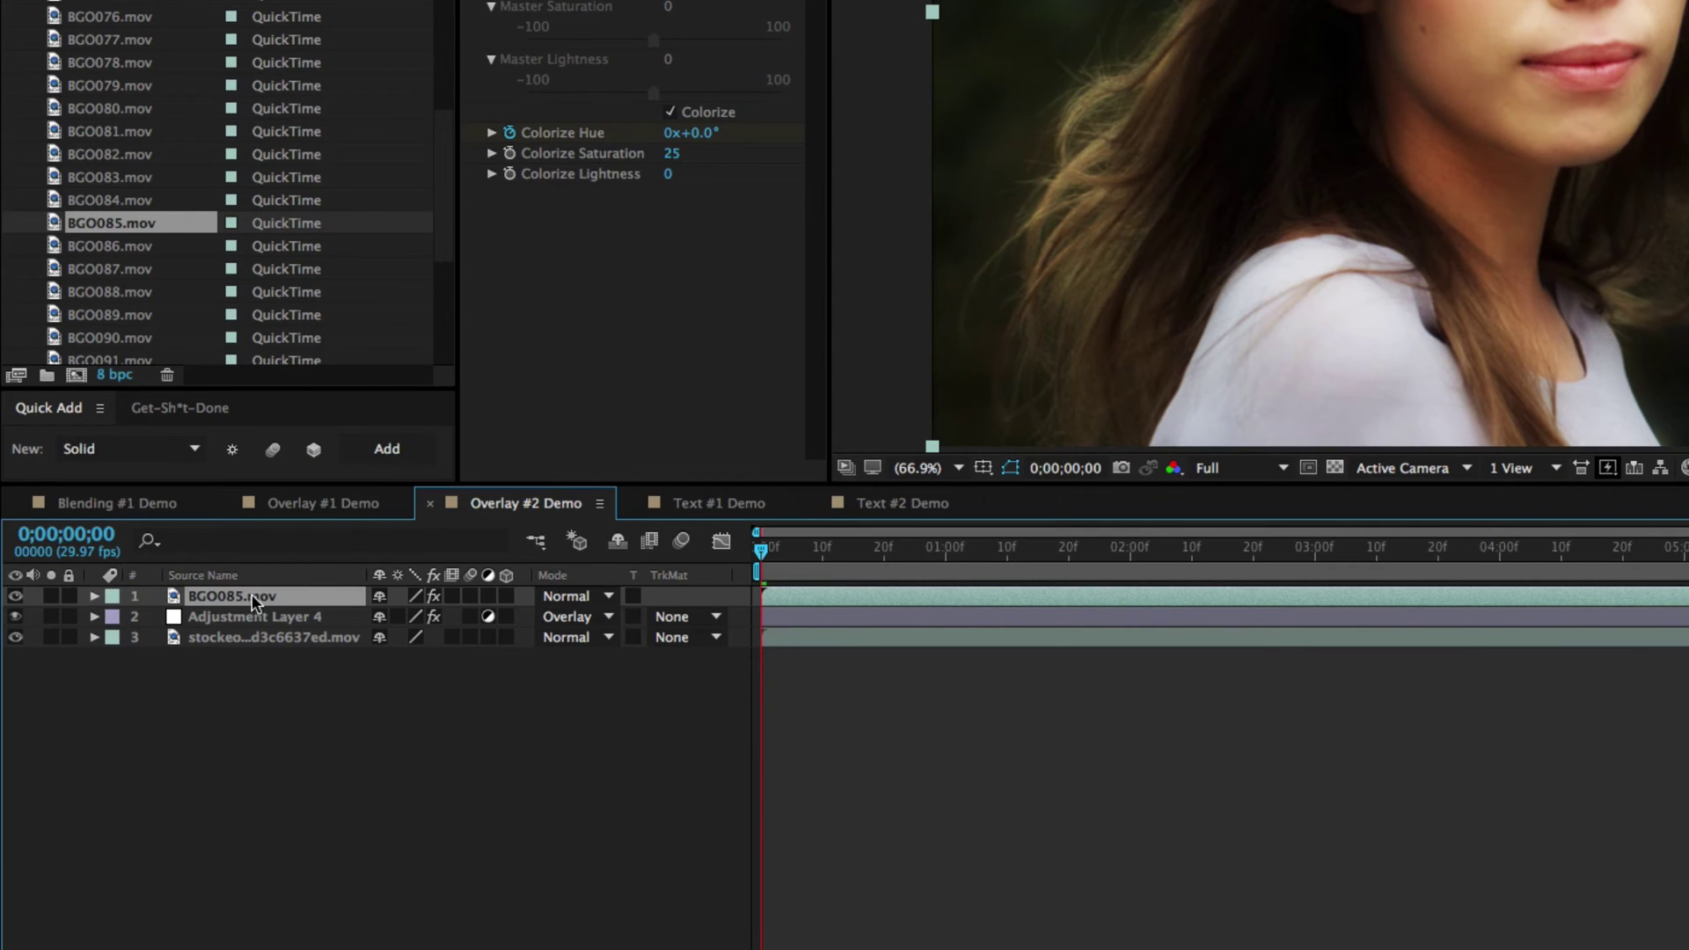
key(u)
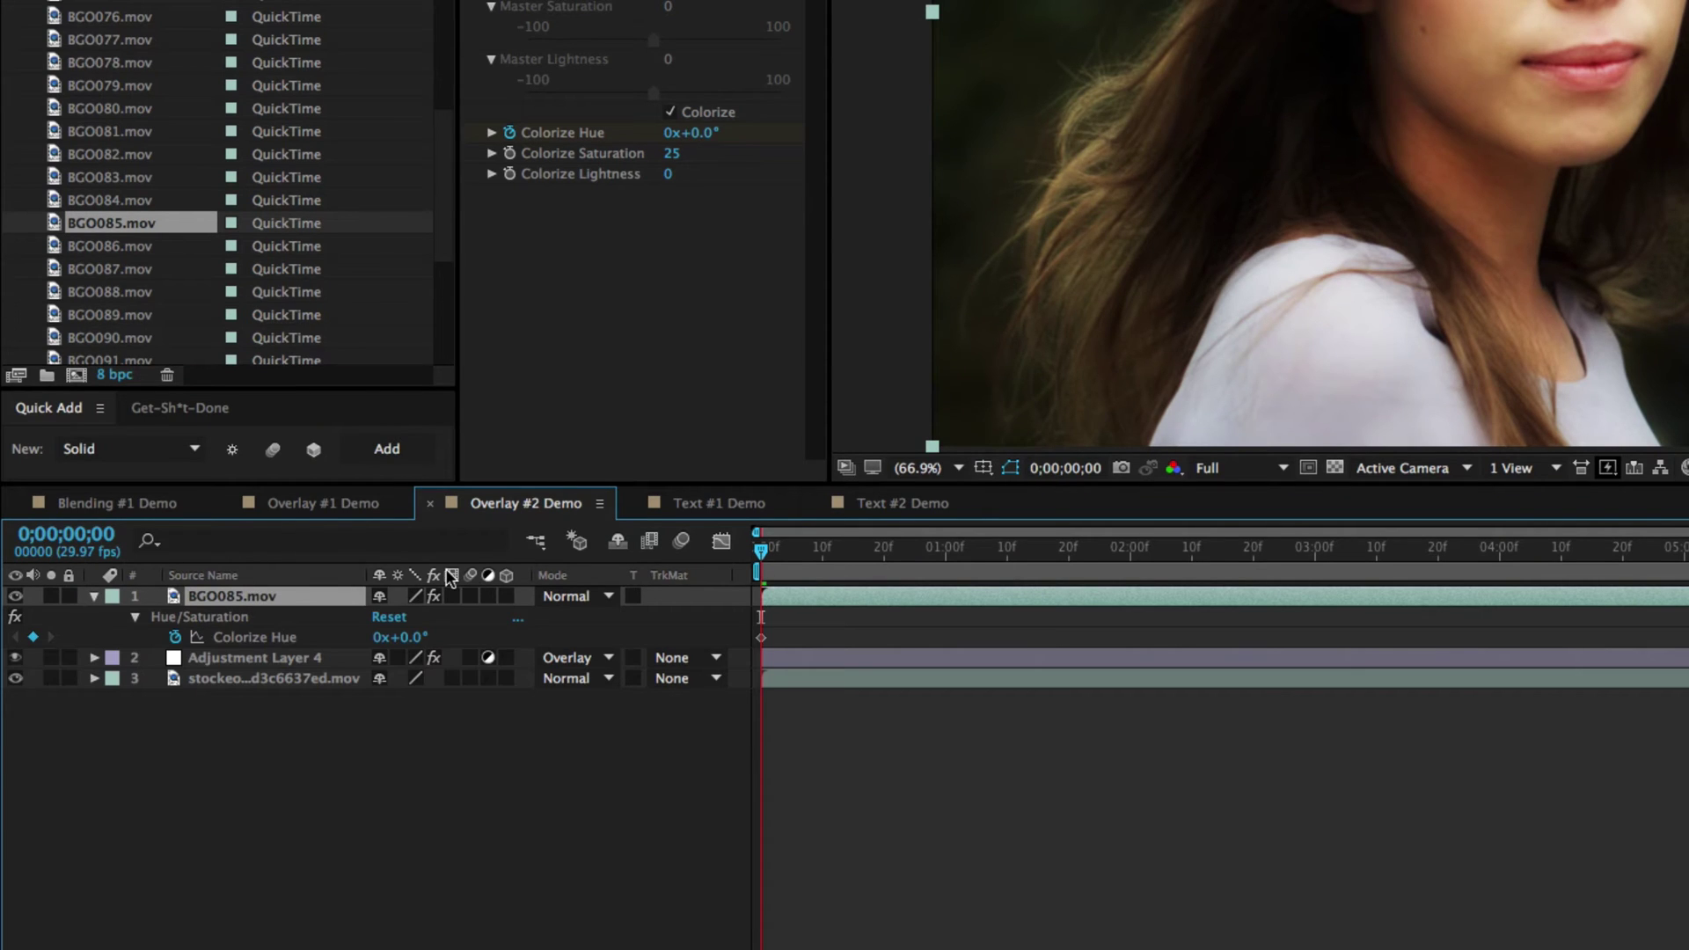
key(End)
click(380, 638)
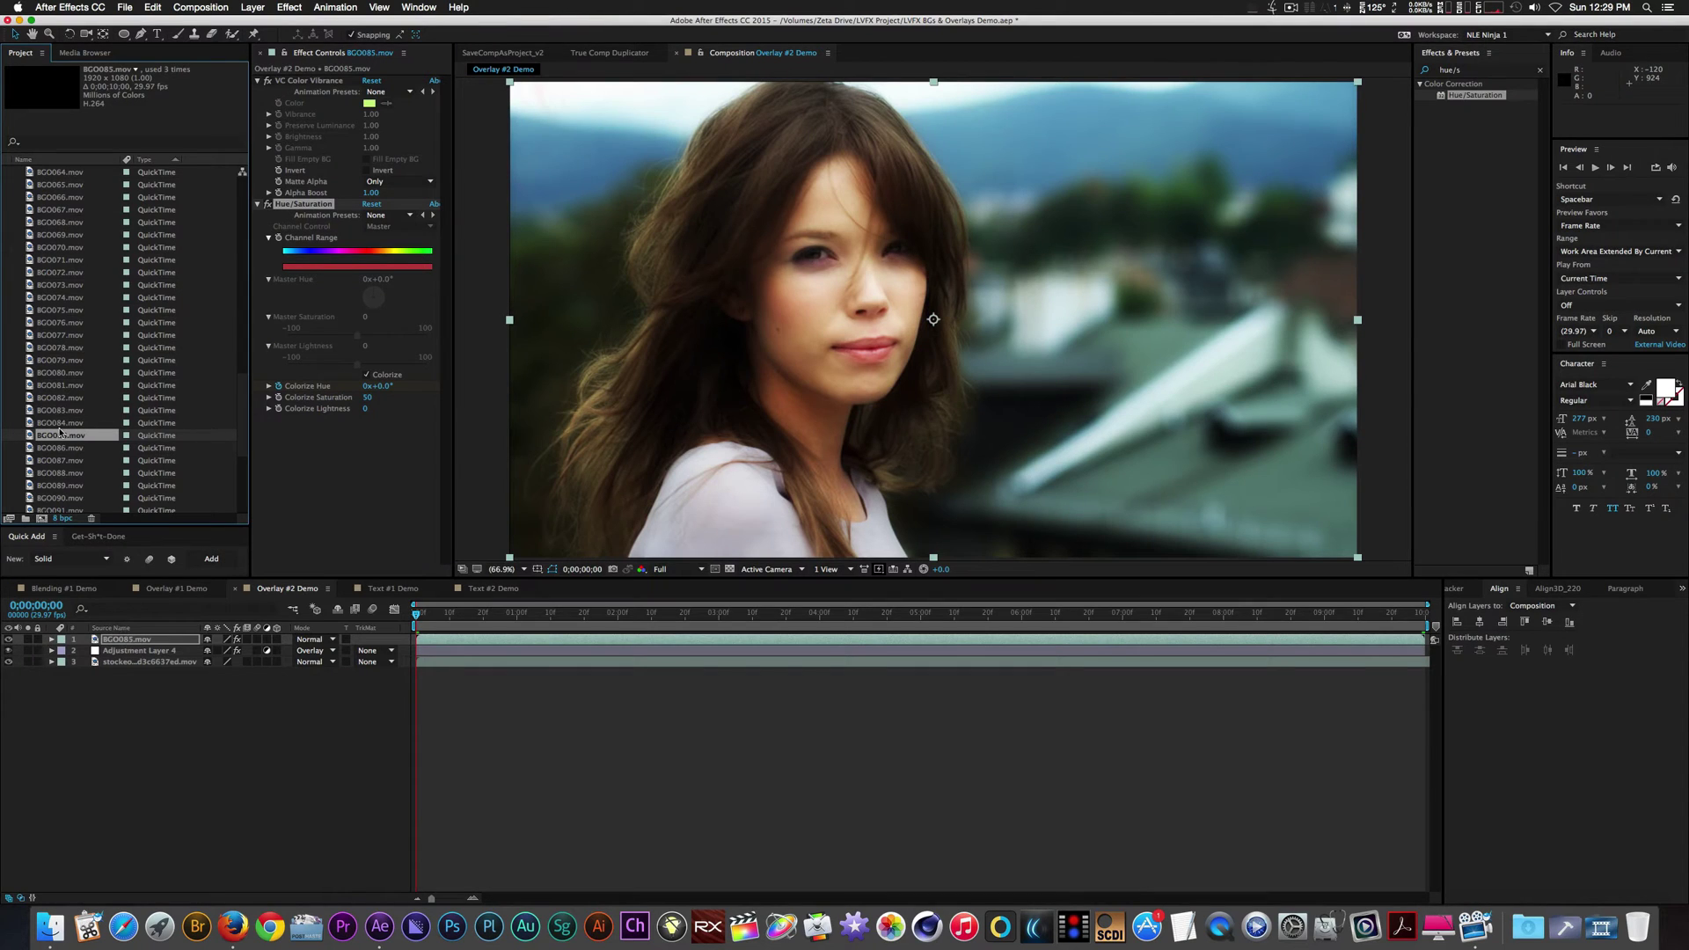
Place a second BGO085.mov on top of the timeline and apply VC Color Vibrance with Matte Alpha Only and Alpha Boost 0.98.
drag(60, 432, 101, 637)
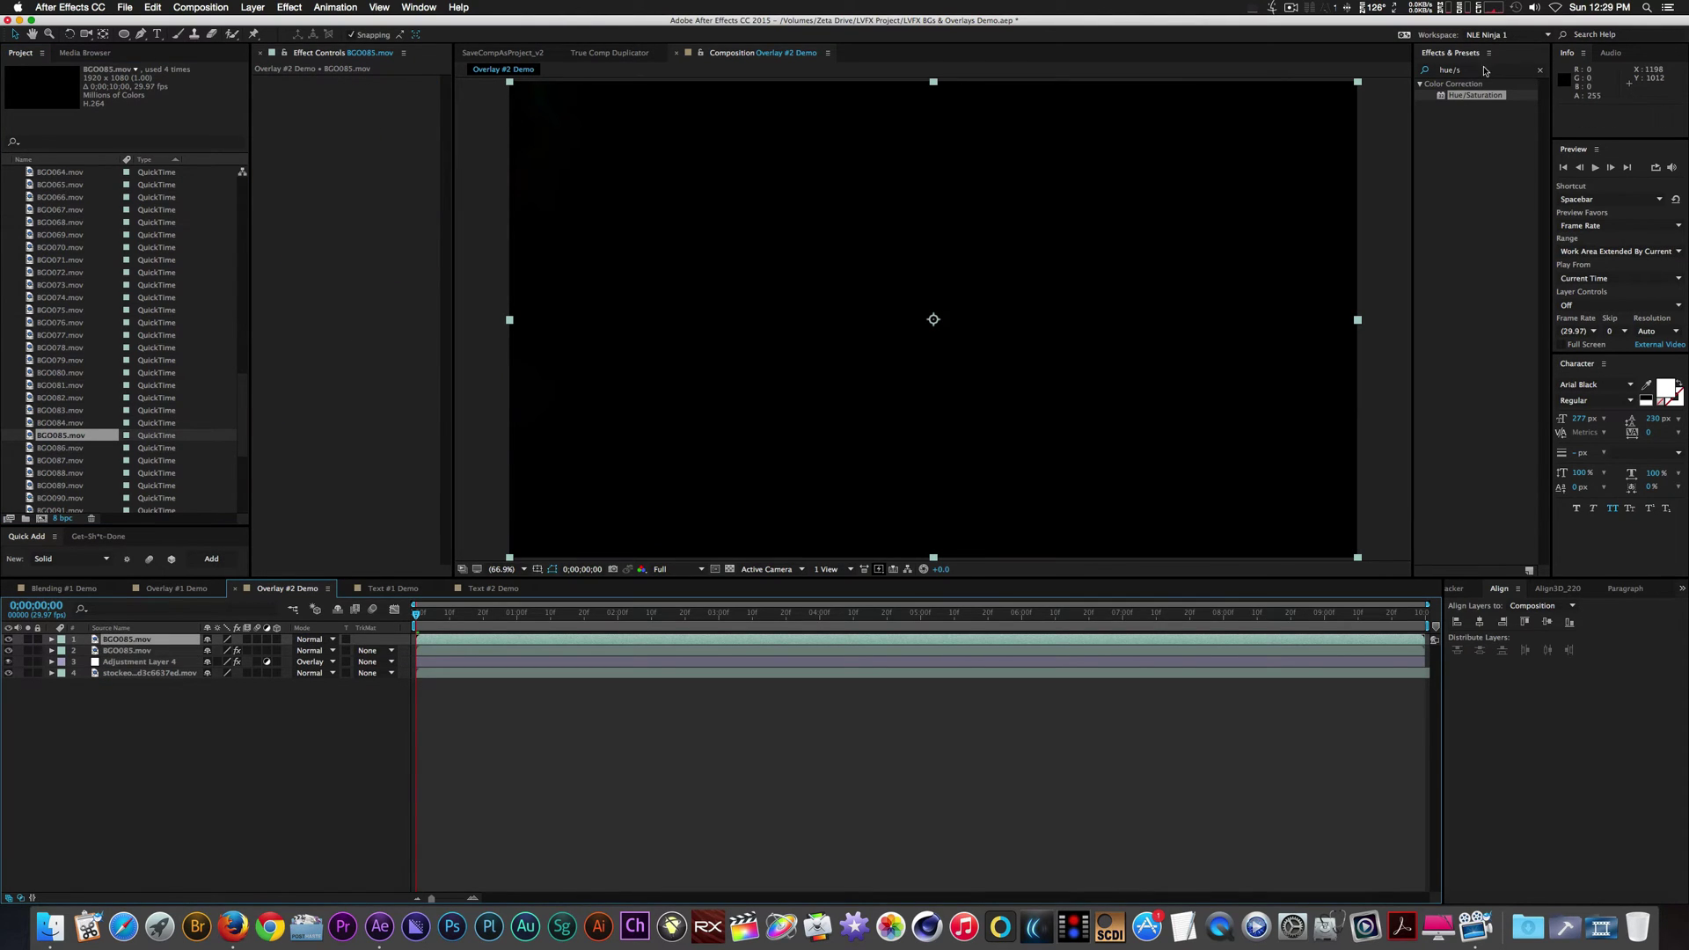
click(1539, 70)
text(color v)
drag(1452, 117, 365, 185)
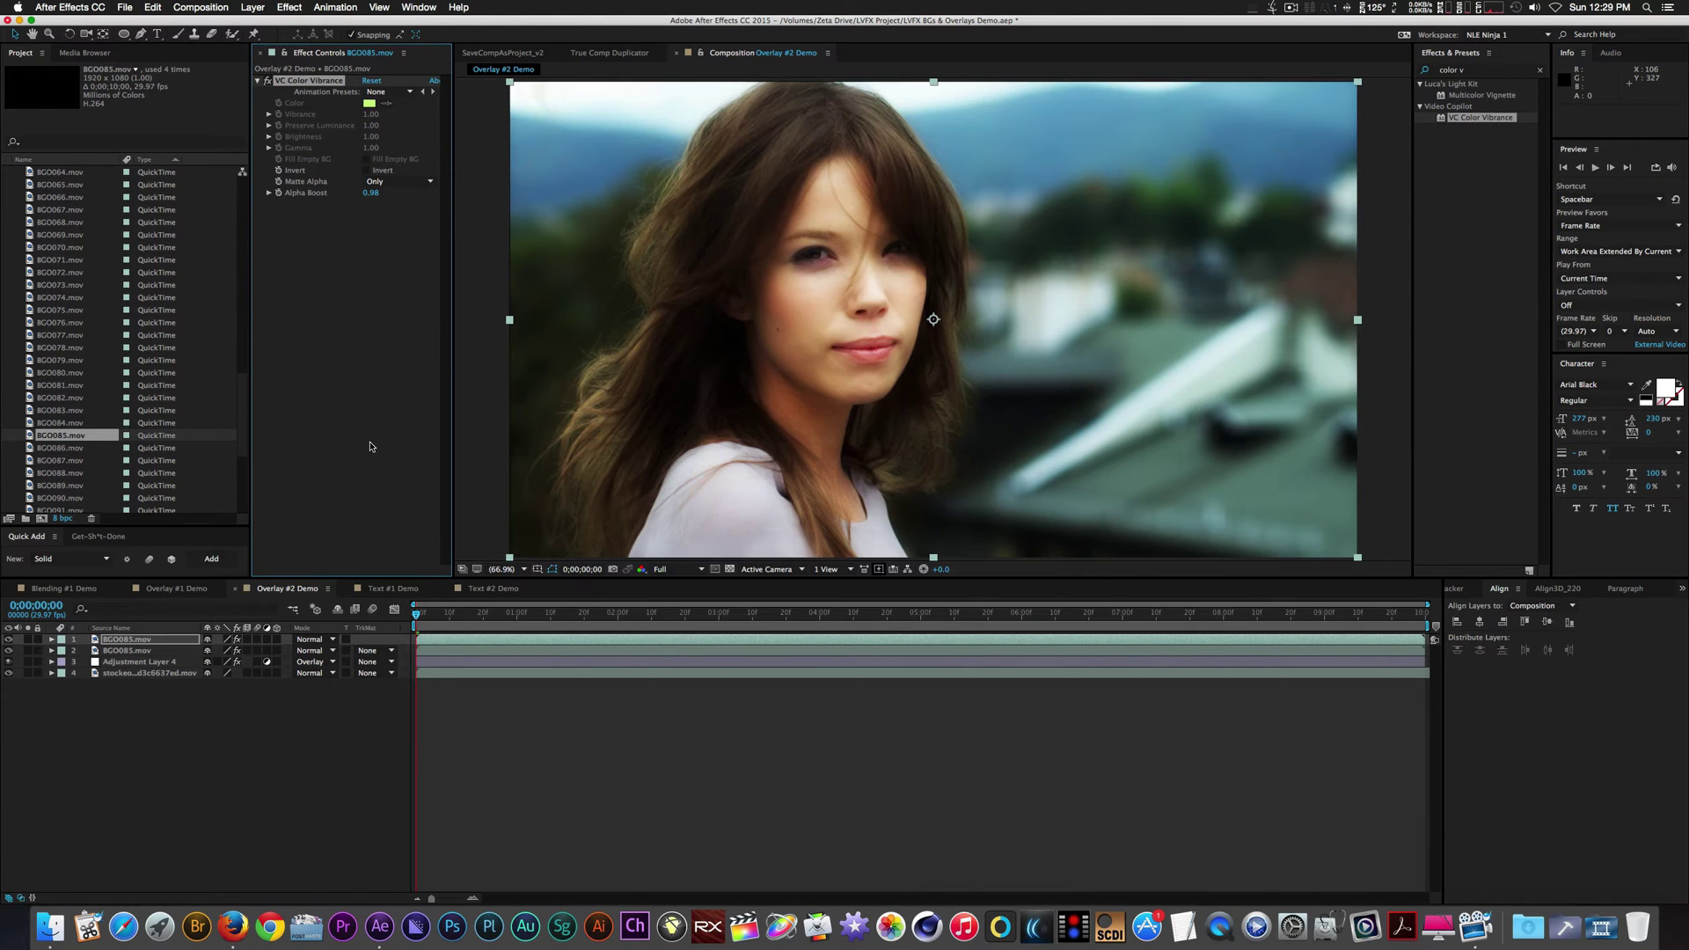
Apply BCC Film Glow with the SoftGlow.bsp preset to the top BGO085.mov layer.
click(1539, 70)
text(bcc film)
drag(1474, 107, 342, 208)
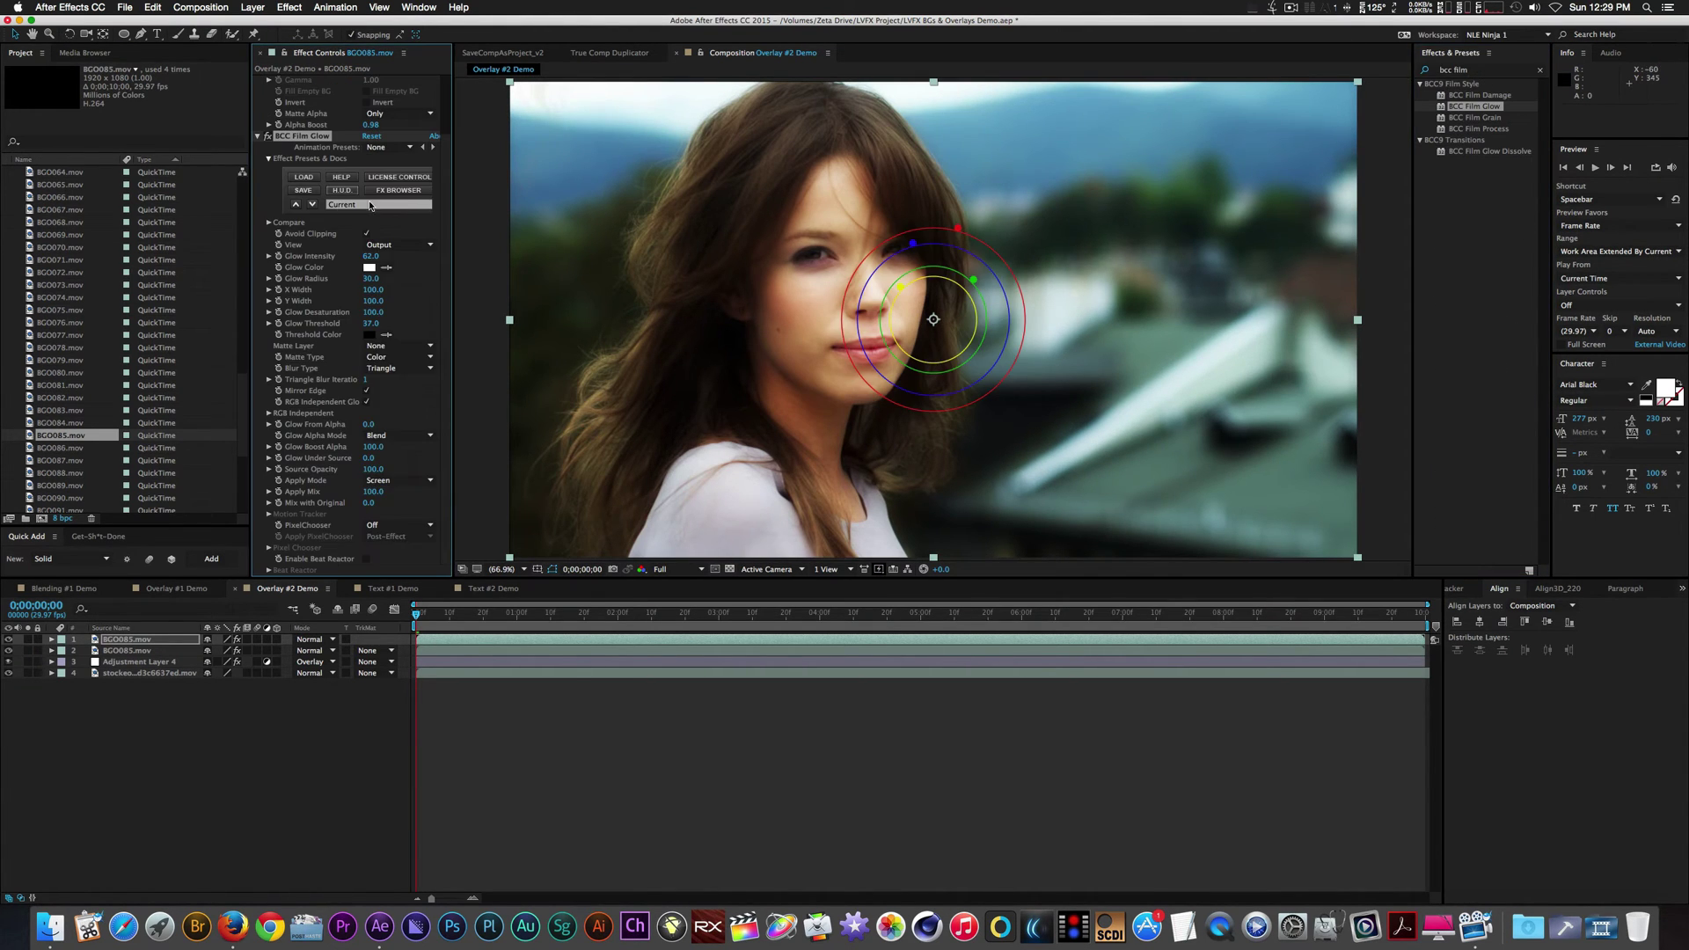
click(341, 207)
click(382, 386)
key(space)
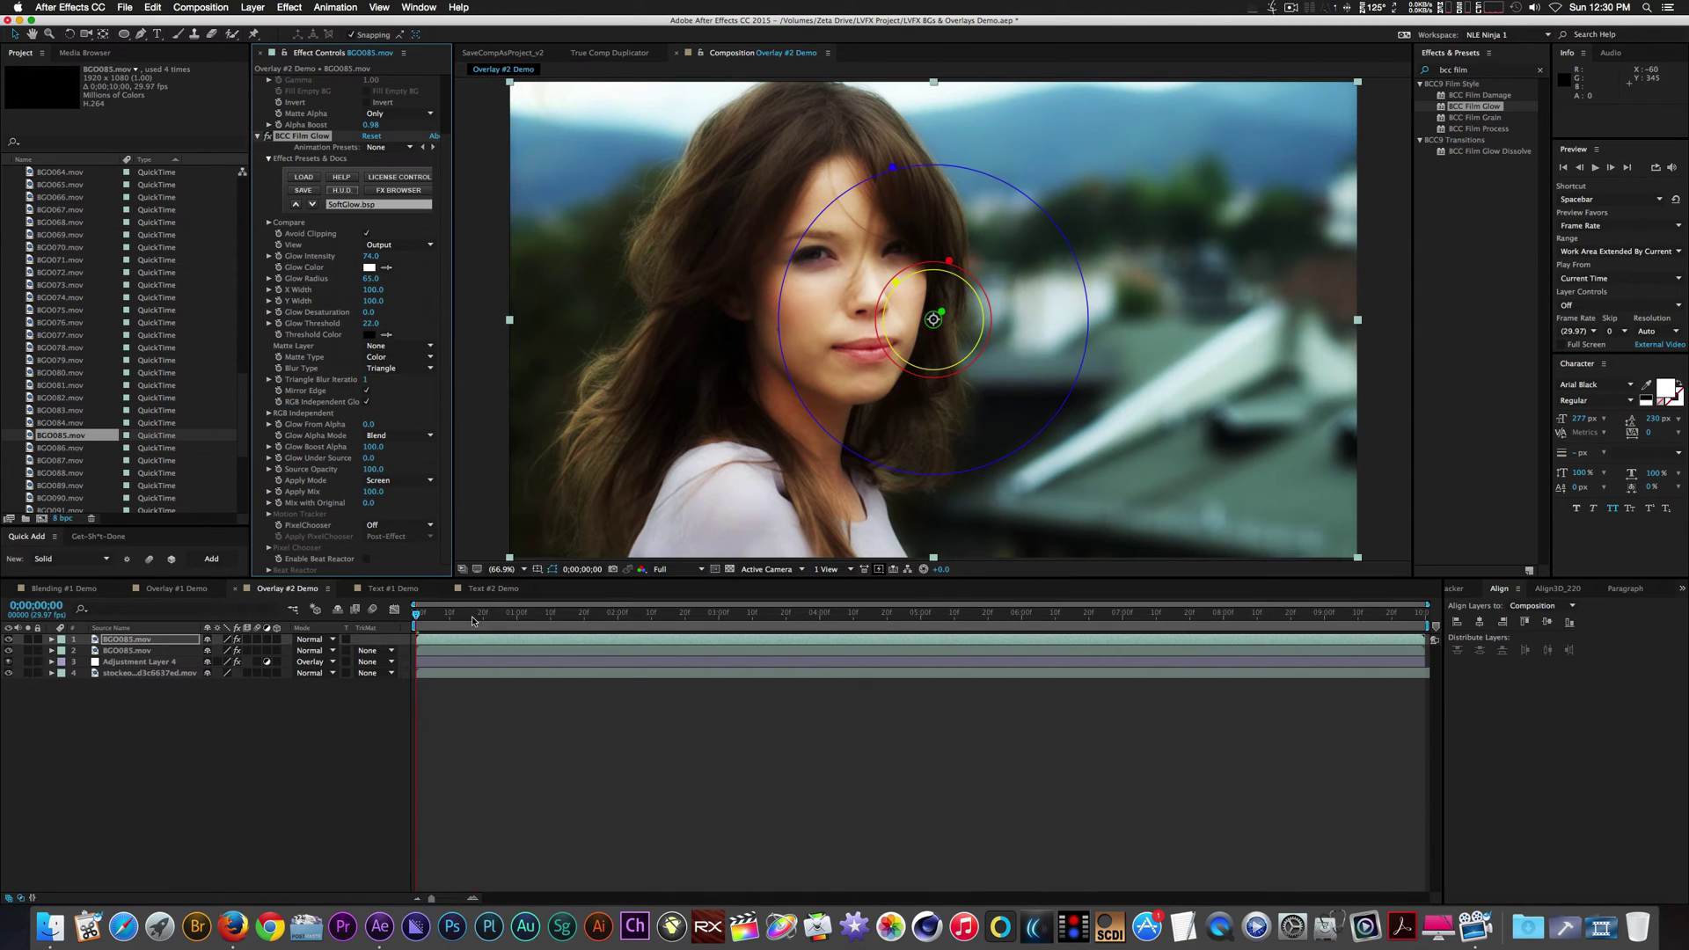
Set the top BGO085.mov layer's blending mode to Add and preview the composition.
click(316, 640)
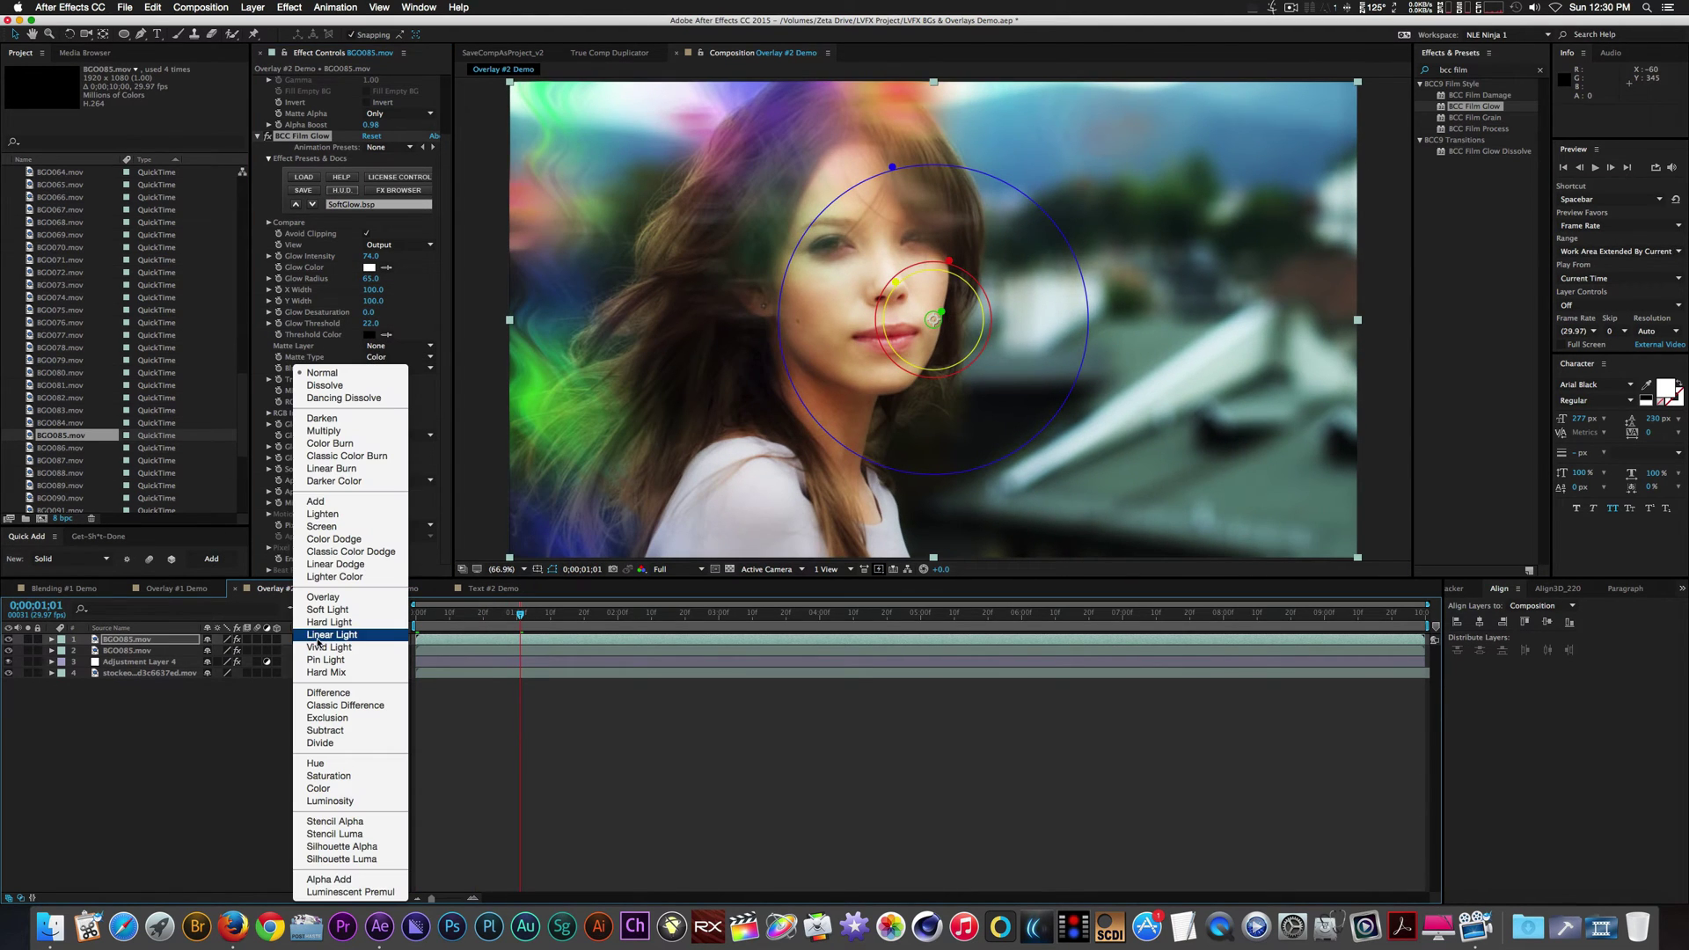
click(315, 502)
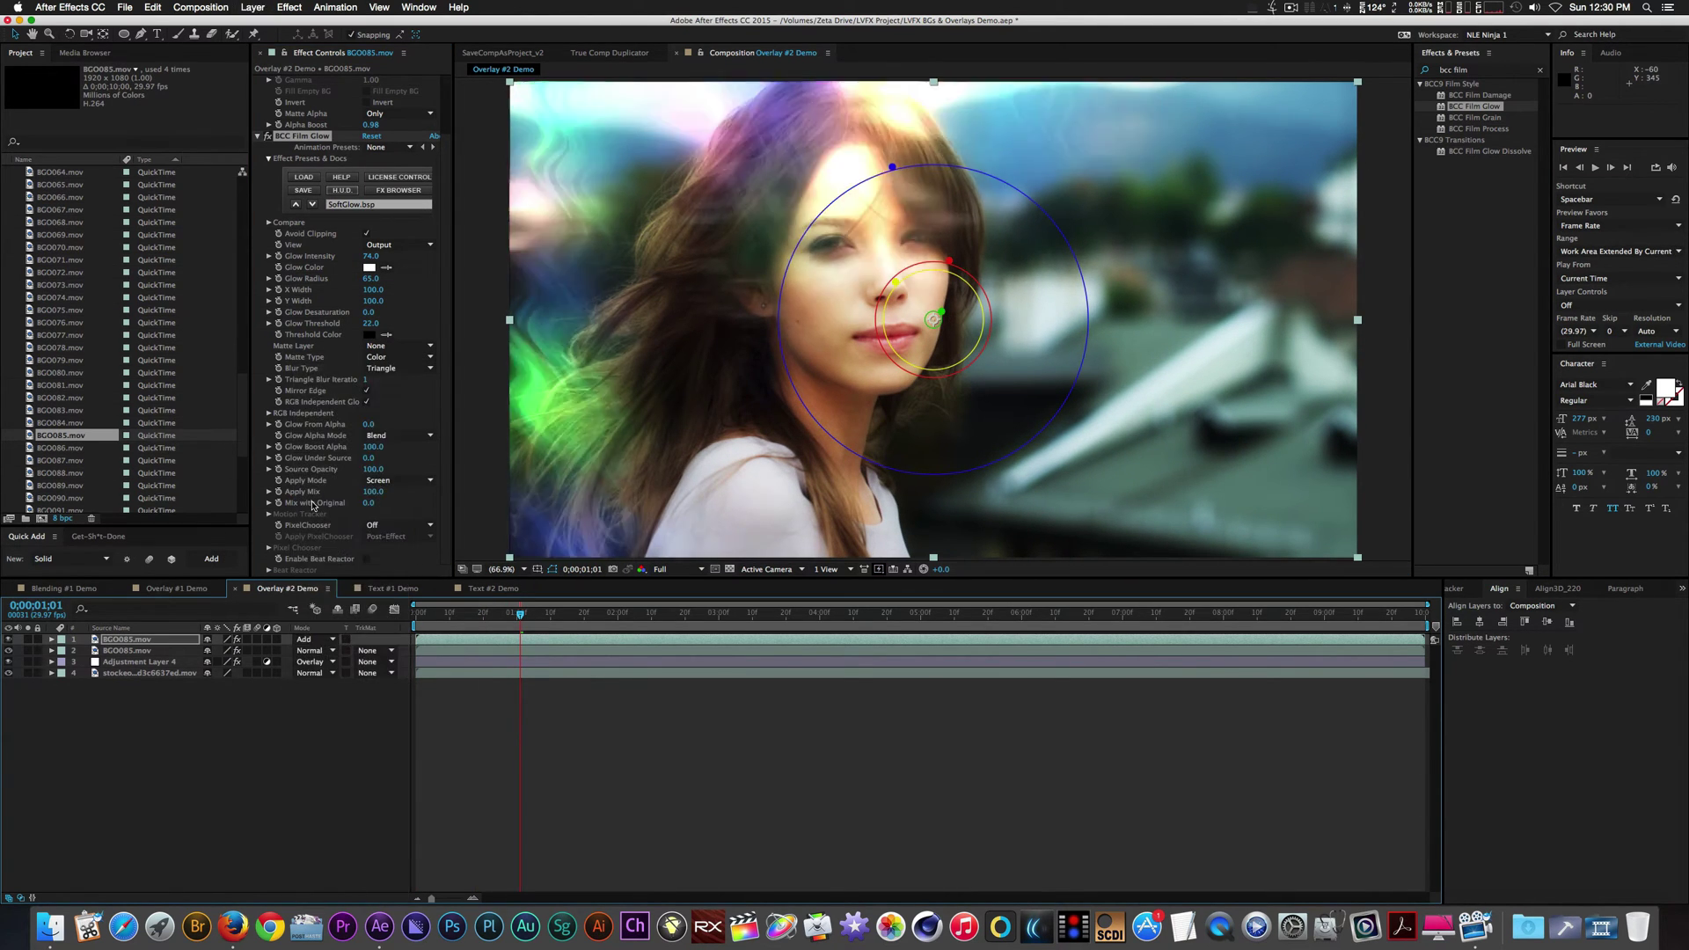
key(space)
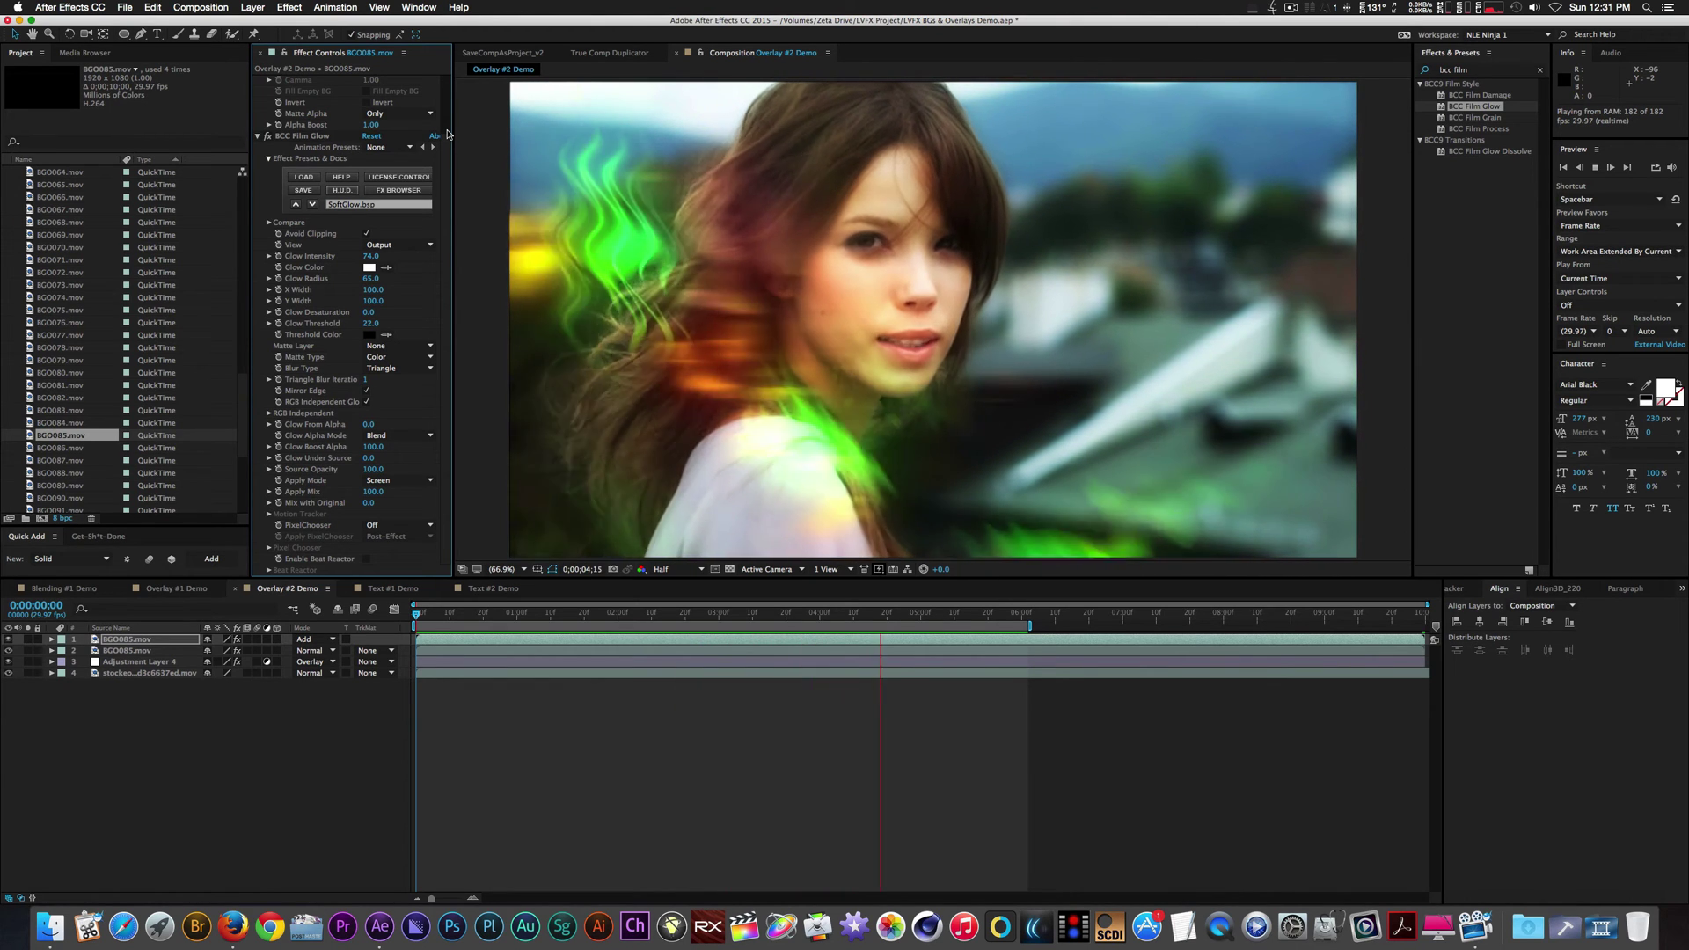
key(space)
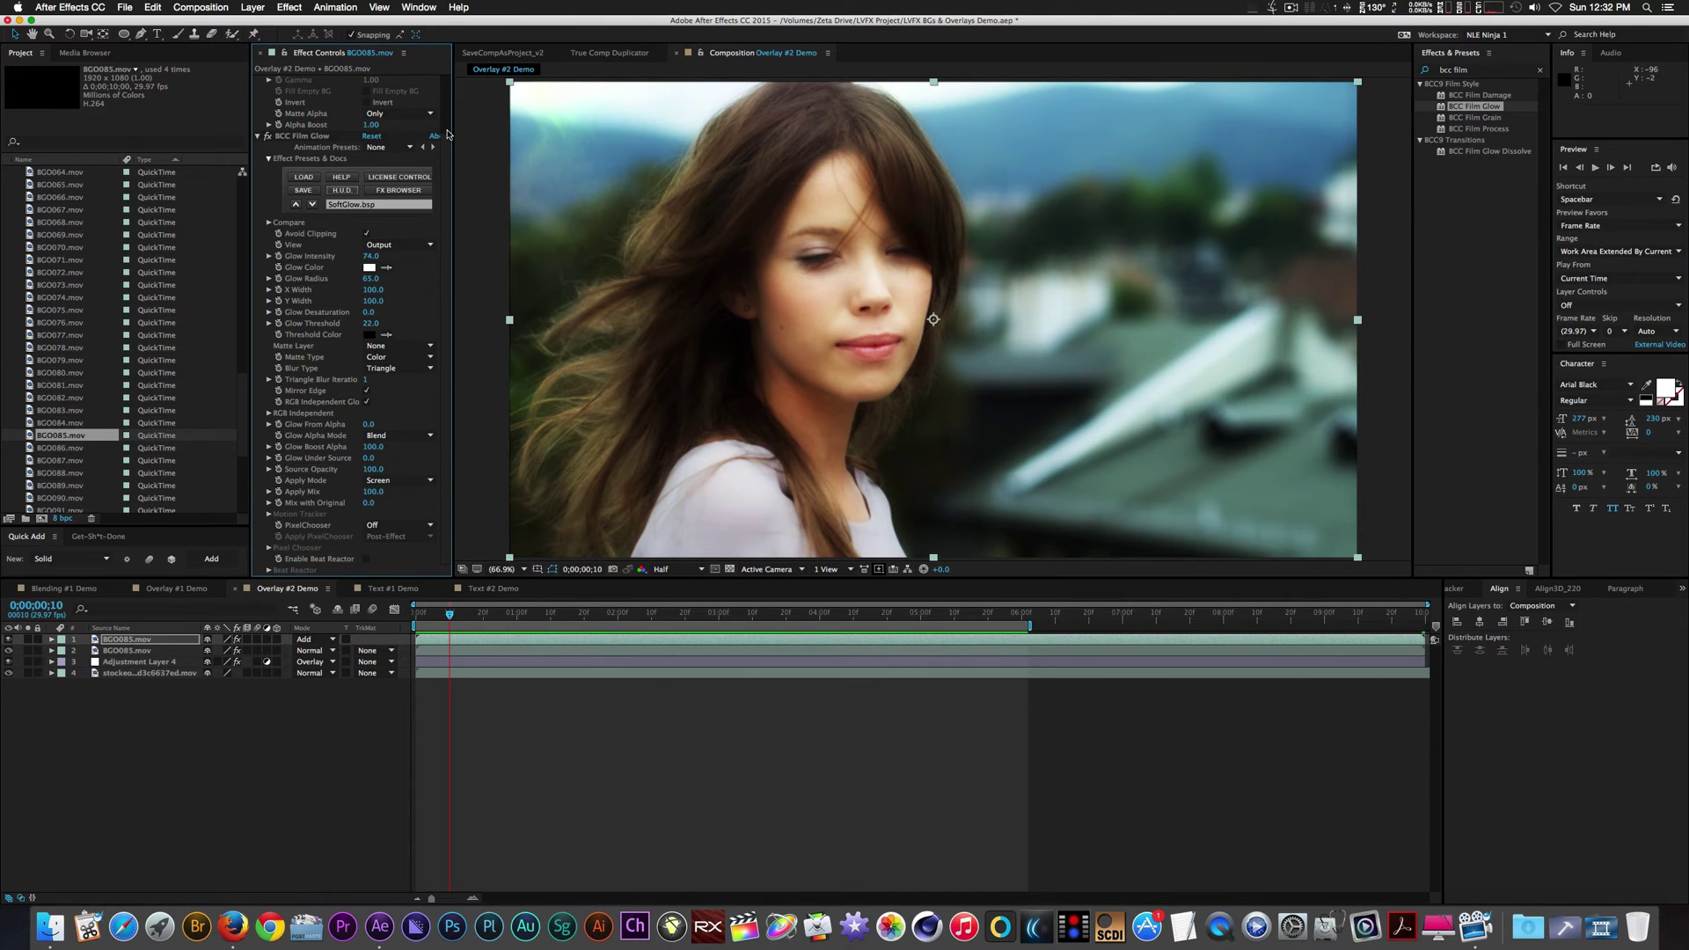
Create a text layer reading NLE in the Text #1 Demo composition.
click(379, 588)
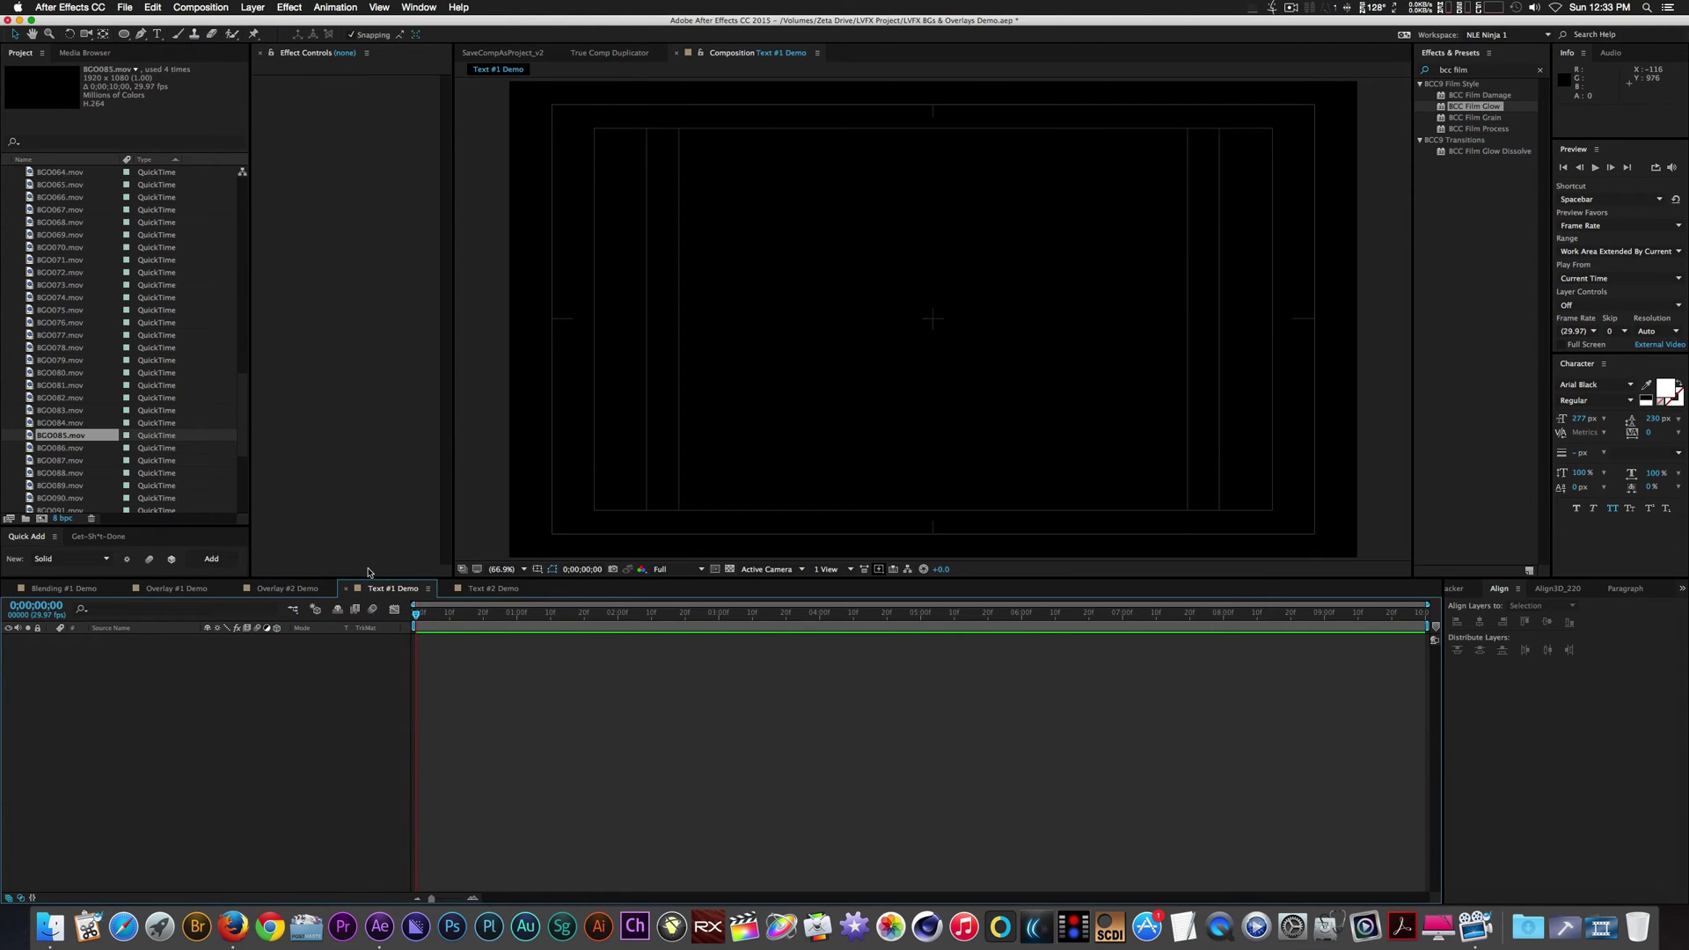
key(super+t)
click(767, 309)
text(NLE)
click(16, 34)
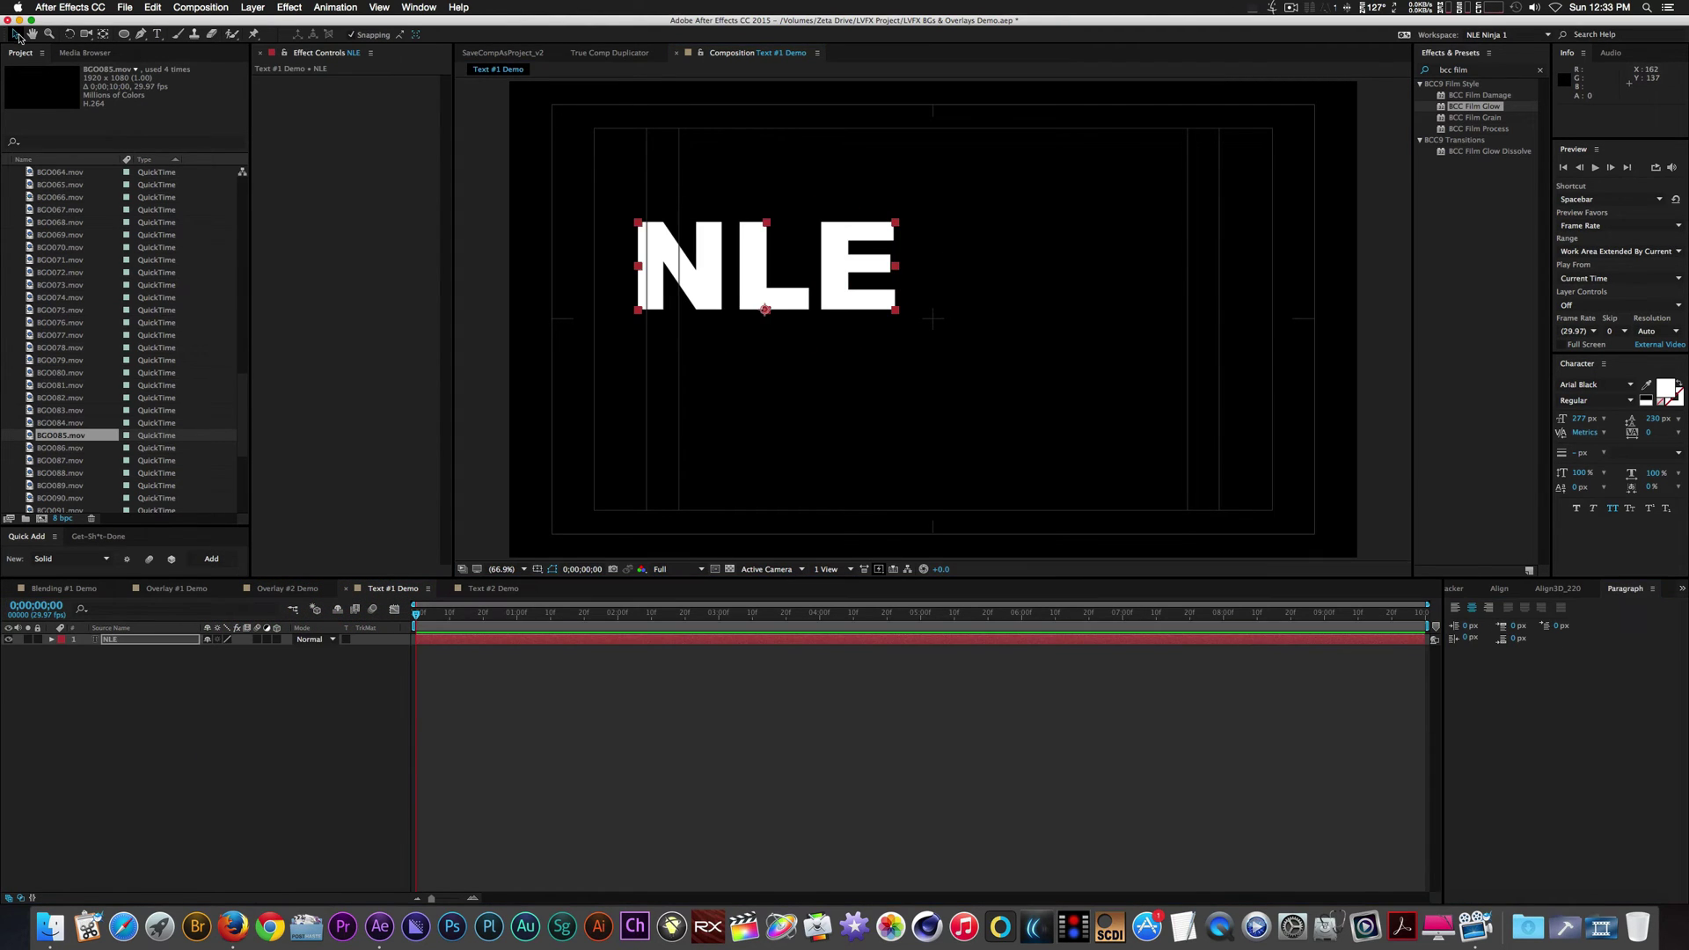
Centre the NLE layer's anchor point on the text and align the layer to the middle of the composition.
click(113, 641)
key(alt+super+Home)
click(1499, 589)
click(1480, 624)
click(1547, 623)
Duplicate the NLE text layer, nudge the copy down below it, and change its text to NINJA.
click(113, 640)
key(super+d)
key(shift+Down)
key(shift+Down)
key(shift+Down)
key(shift+Down)
key(shift+Down)
key(shift+Down)
key(shift+Down)
key(shift+Down)
key(shift+Down)
key(shift+Down)
key(shift+Down)
key(shift+Down)
key(shift+Down)
key(shift+Down)
key(shift+Down)
double_click(113, 640)
text(NINJA)
Stack the NLE layer above NINJA and centre the two-line title horizontally, nudged upward.
click(112, 646)
drag(113, 643, 113, 656)
shift+click(114, 640)
click(1500, 589)
click(1557, 606)
click(1526, 620)
click(1480, 623)
key(shift+Up)
key(shift+Up)
key(shift+Up)
key(shift+Up)
key(shift+Up)
key(shift+Up)
key(shift+Up)
key(shift+Up)
key(shift+Up)
click(856, 716)
Keyframe the NLE layer's position so the word slides in from beyond the left edge of the frame.
click(113, 639)
key(shift+Page_Down)
key(alt+p)
key(shift+Page_Down)
key(Page_Down)
key(Page_Down)
key(Page_Down)
key(Page_Down)
key(Page_Down)
key(alt+p)
key(j)
scroll(511, 487, down, 1)
key(v)
drag(214, 651, 80, 652)
scroll(524, 528, down, 2)
Keyframe the NINJA layer's position so the word slides in from beyond the right edge of the frame.
click(114, 662)
key(alt+p)
key(k)
key(alt+p)
key(j)
drag(214, 674, 1071, 683)
Ease the position keyframes, enable motion blur on both text layers, and preview the animation.
key(super+alt+a)
key(F9)
key(F12)
click(372, 609)
click(258, 661)
drag(450, 614, 467, 614)
key(shift+slash)
key(space)
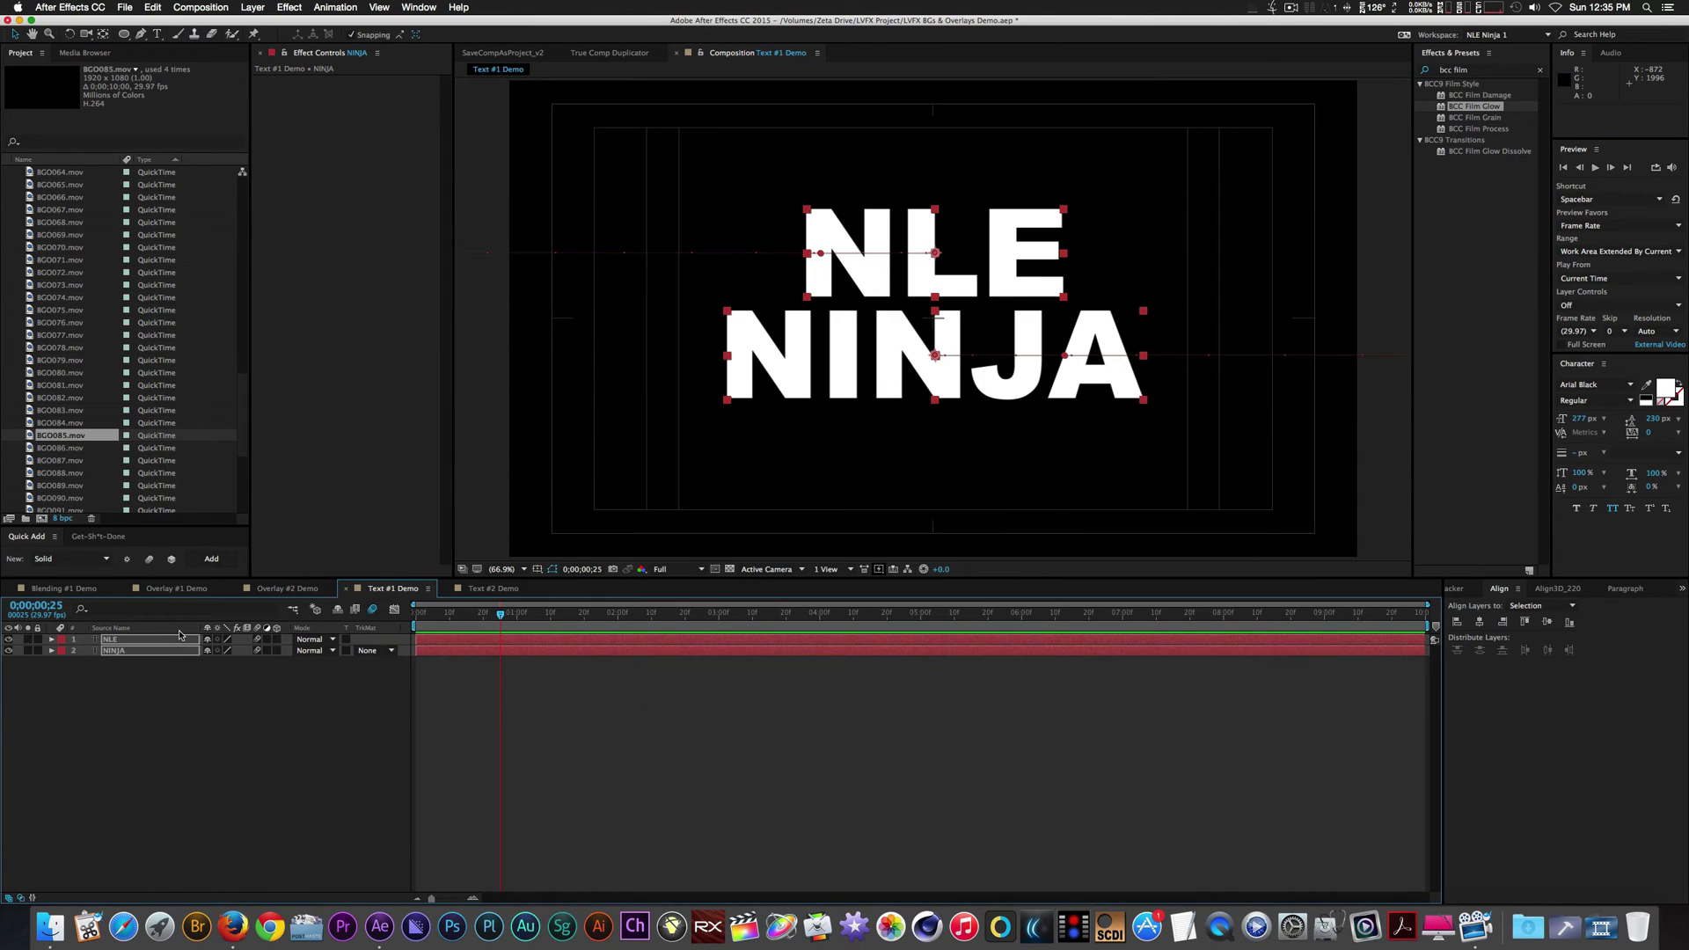
Pre-compose both text layers as Ninja Text and use it as the alpha matte for BGO002.mov placed beneath it.
key(super+shift+c)
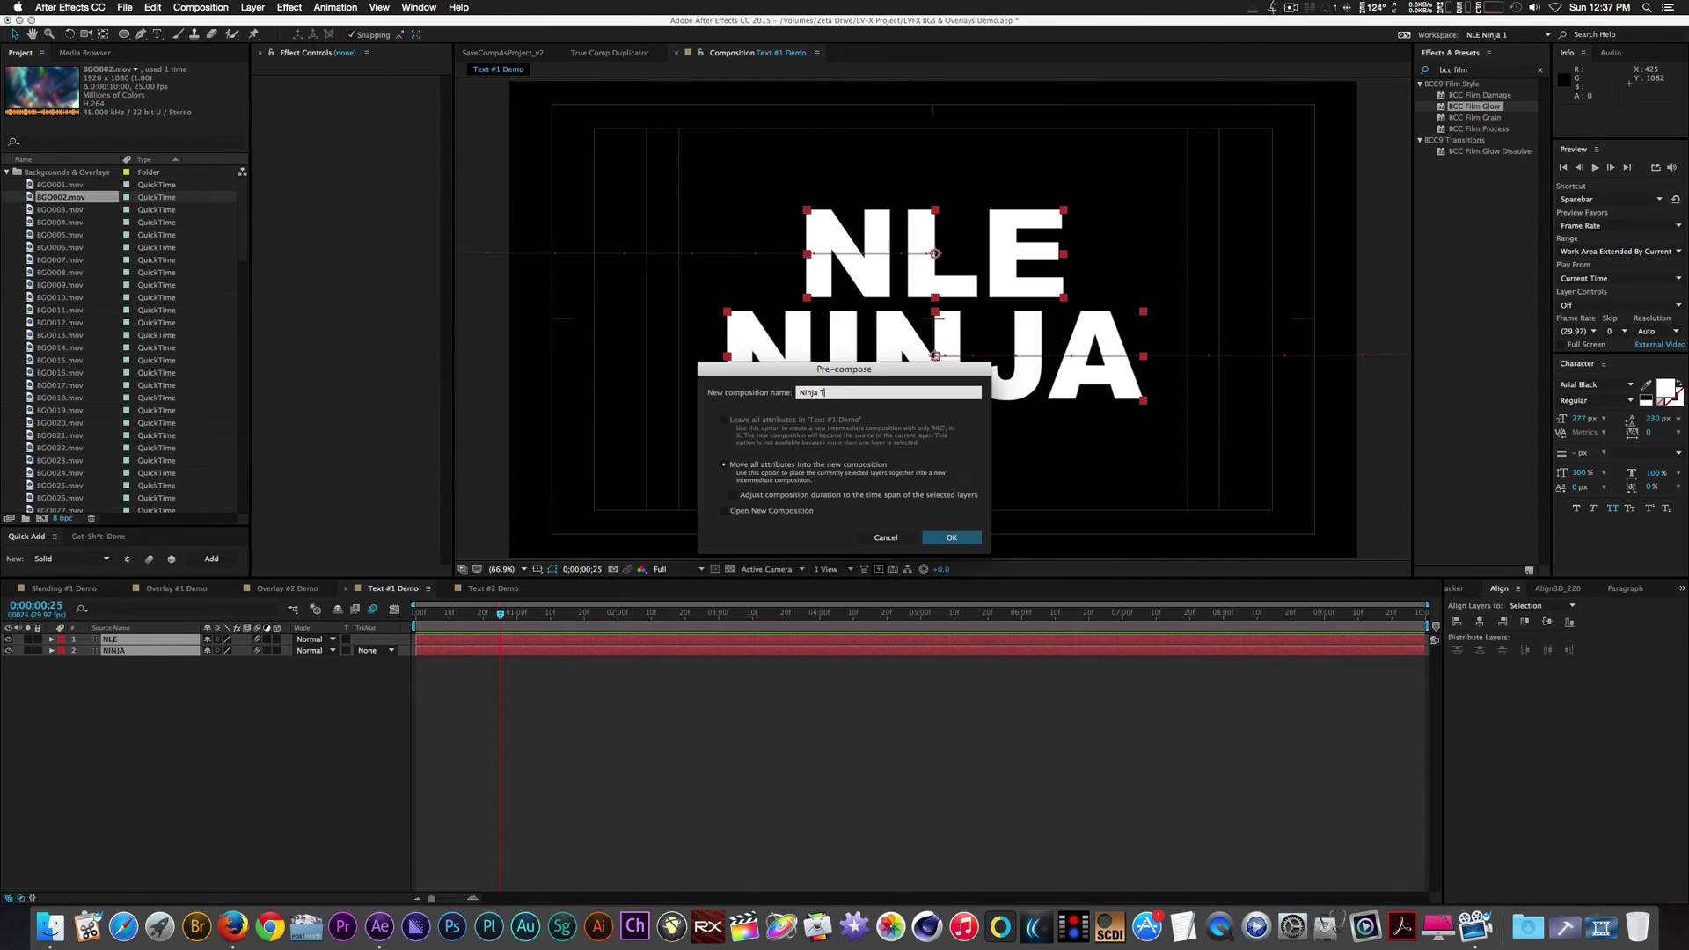
key(Return)
drag(61, 197, 213, 658)
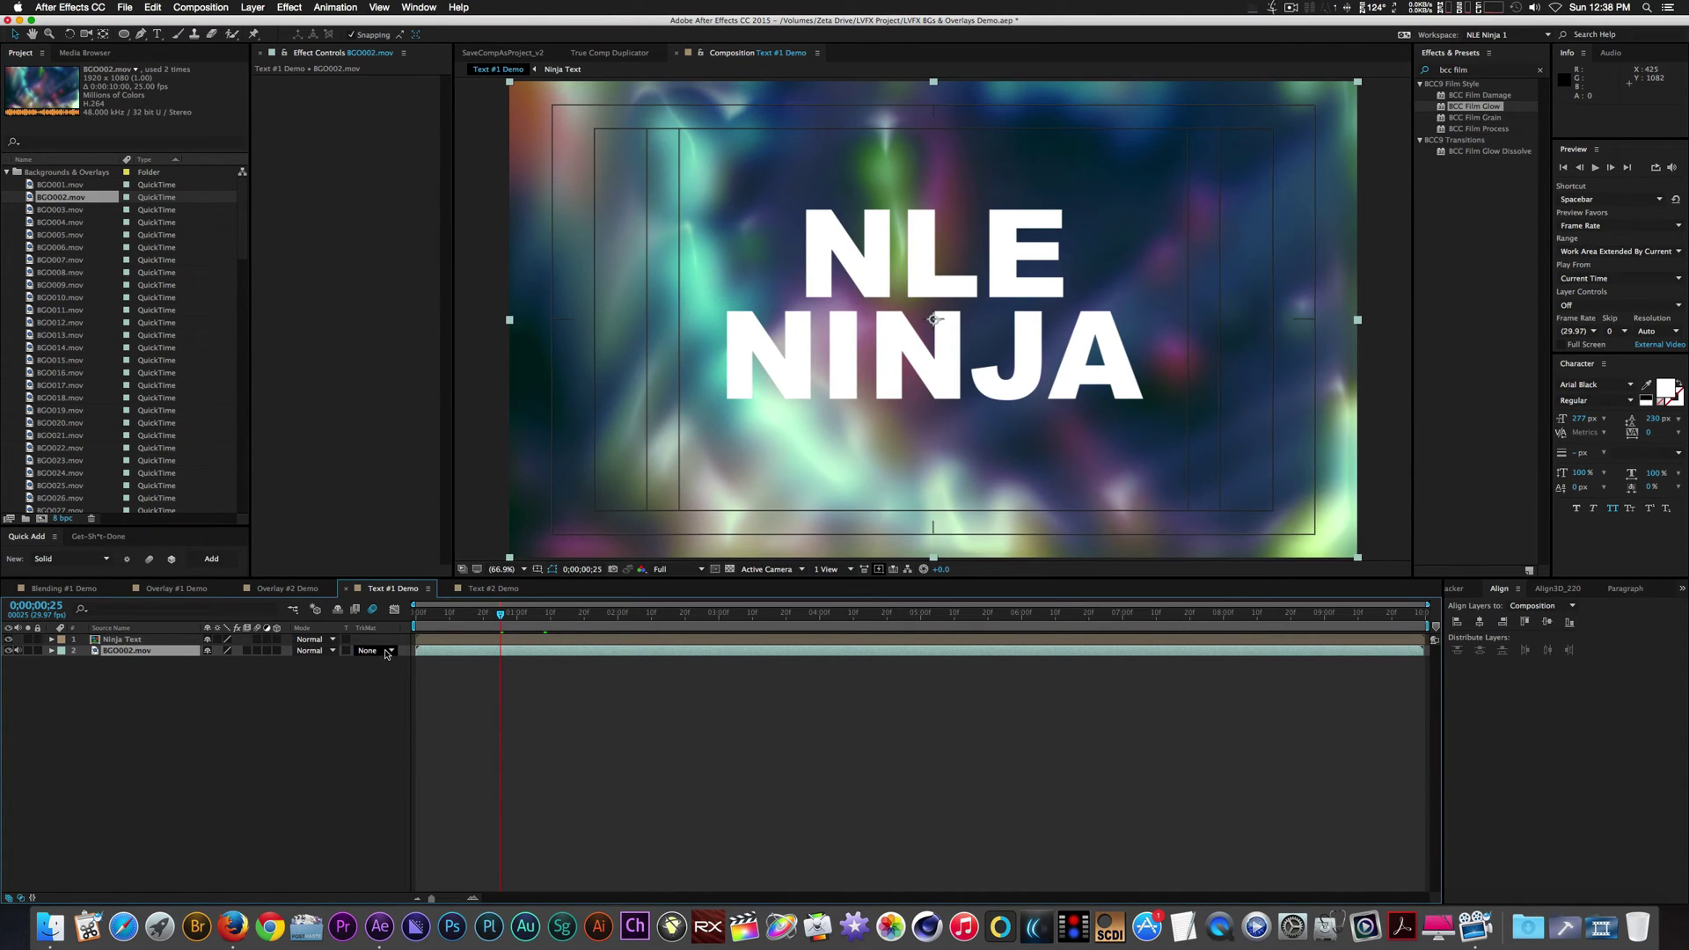
click(387, 652)
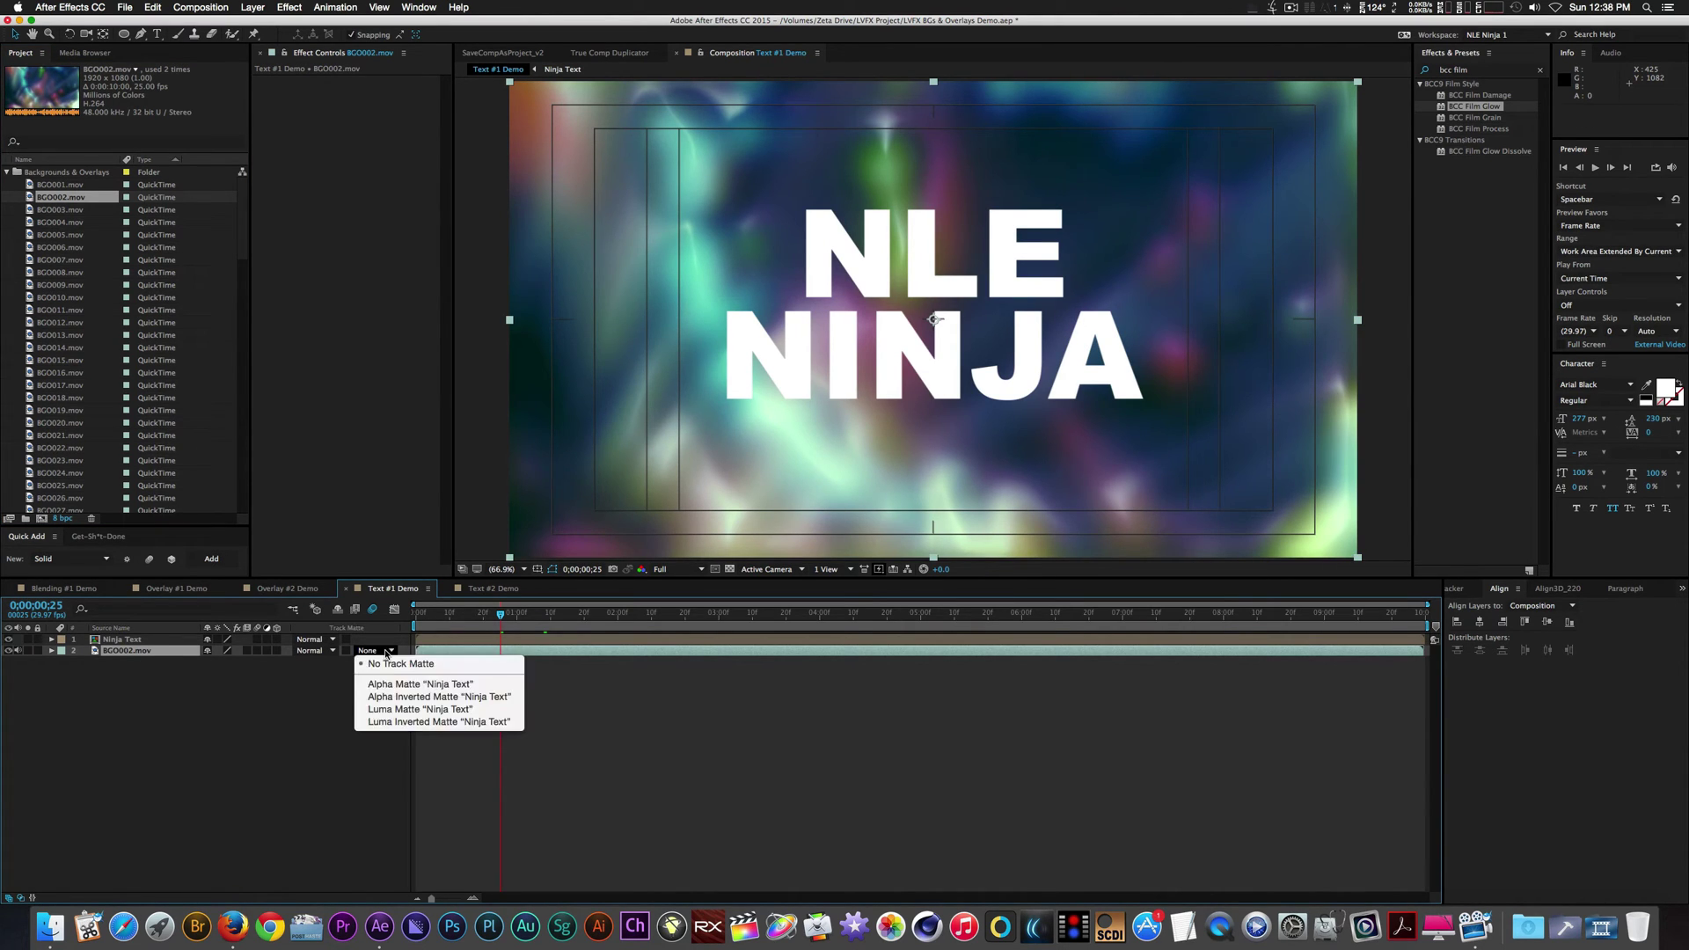
click(419, 684)
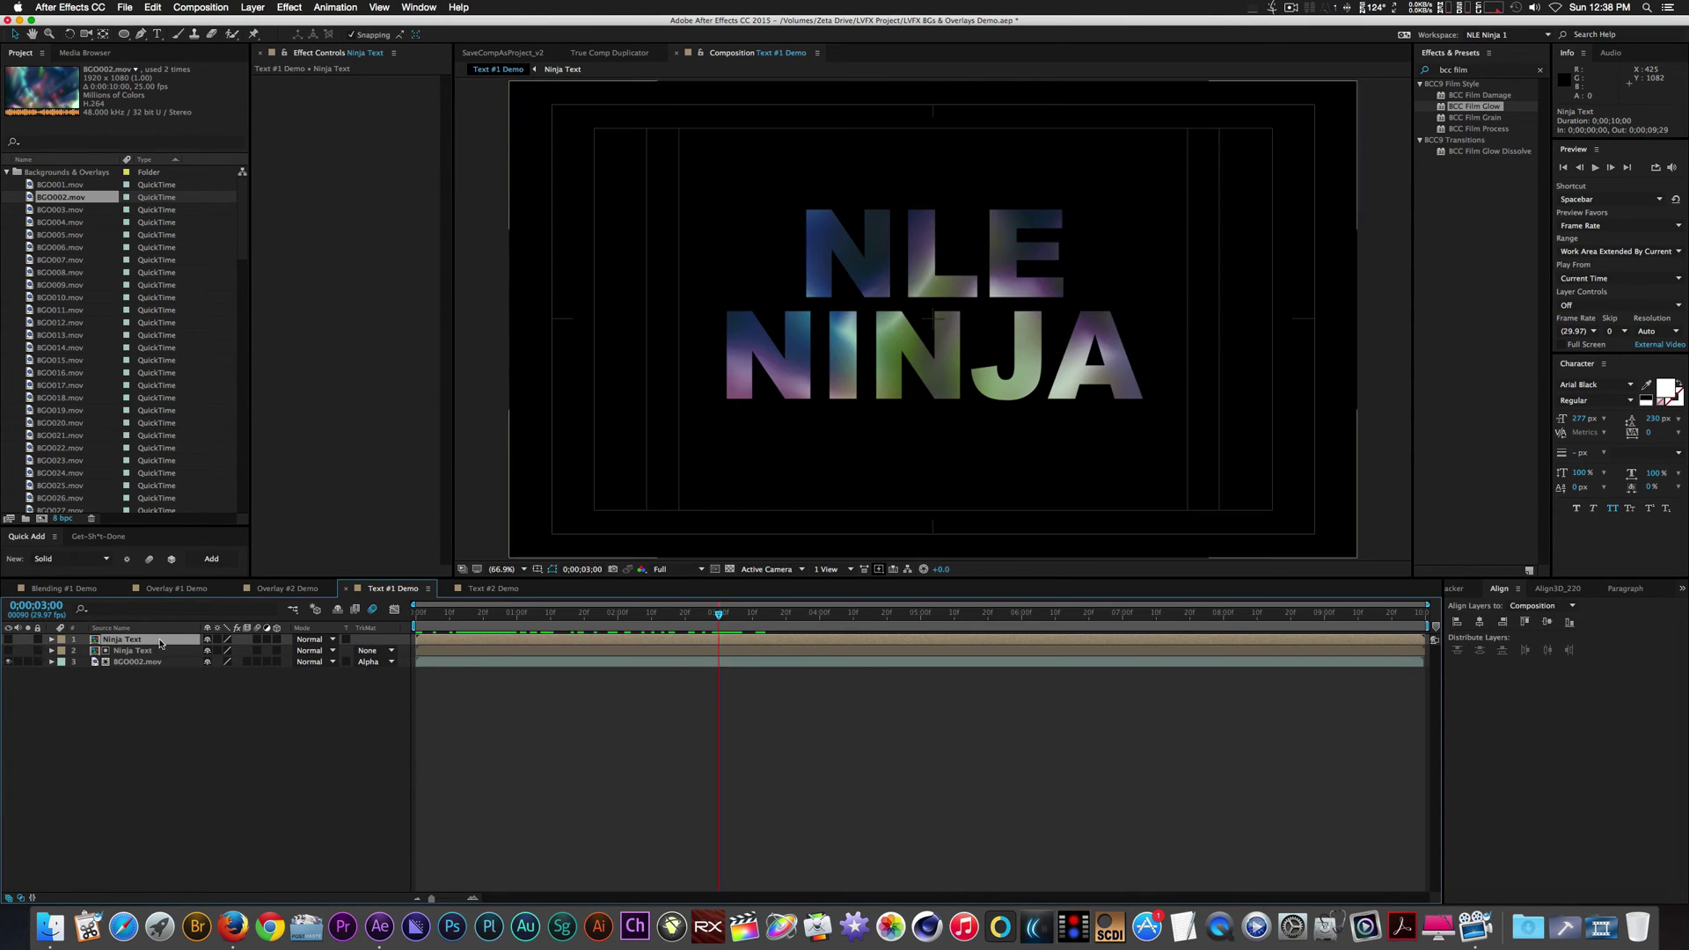
Duplicate Ninja Text above the matte, add a Stroke layer style, and lower its fill opacity to leave only the outline.
click(9, 640)
click(51, 640)
click(62, 651)
click(61, 652)
click(51, 639)
right_click(117, 640)
mouse_move(158, 576)
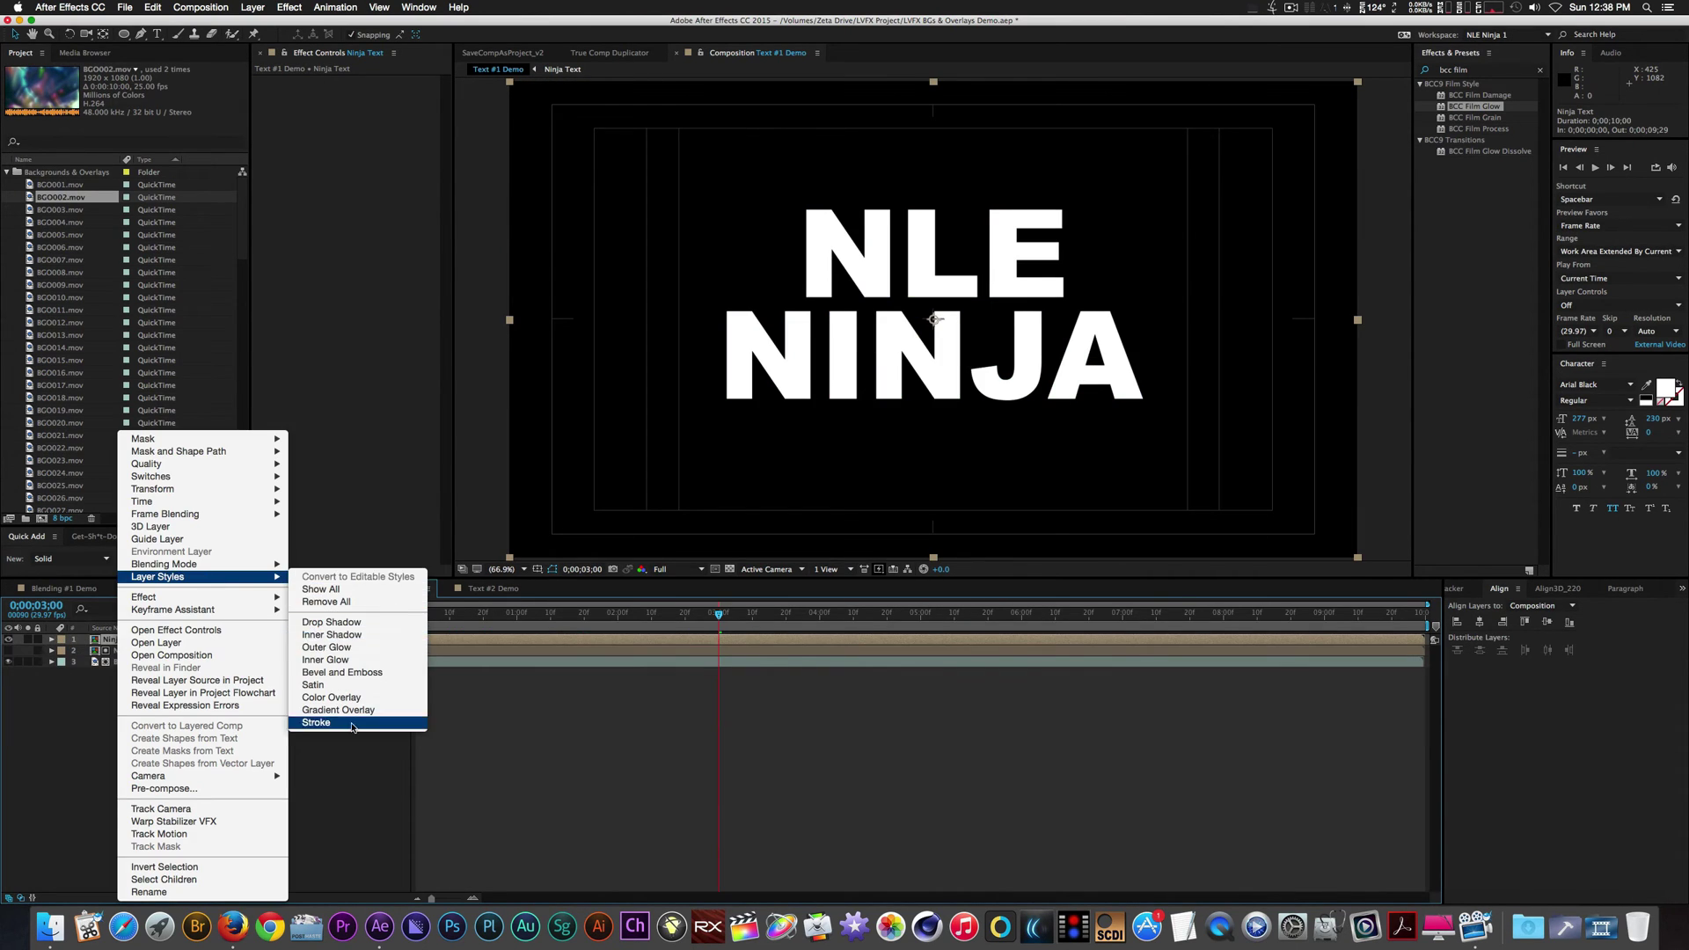
click(475, 735)
drag(211, 722, 110, 721)
click(86, 708)
click(74, 718)
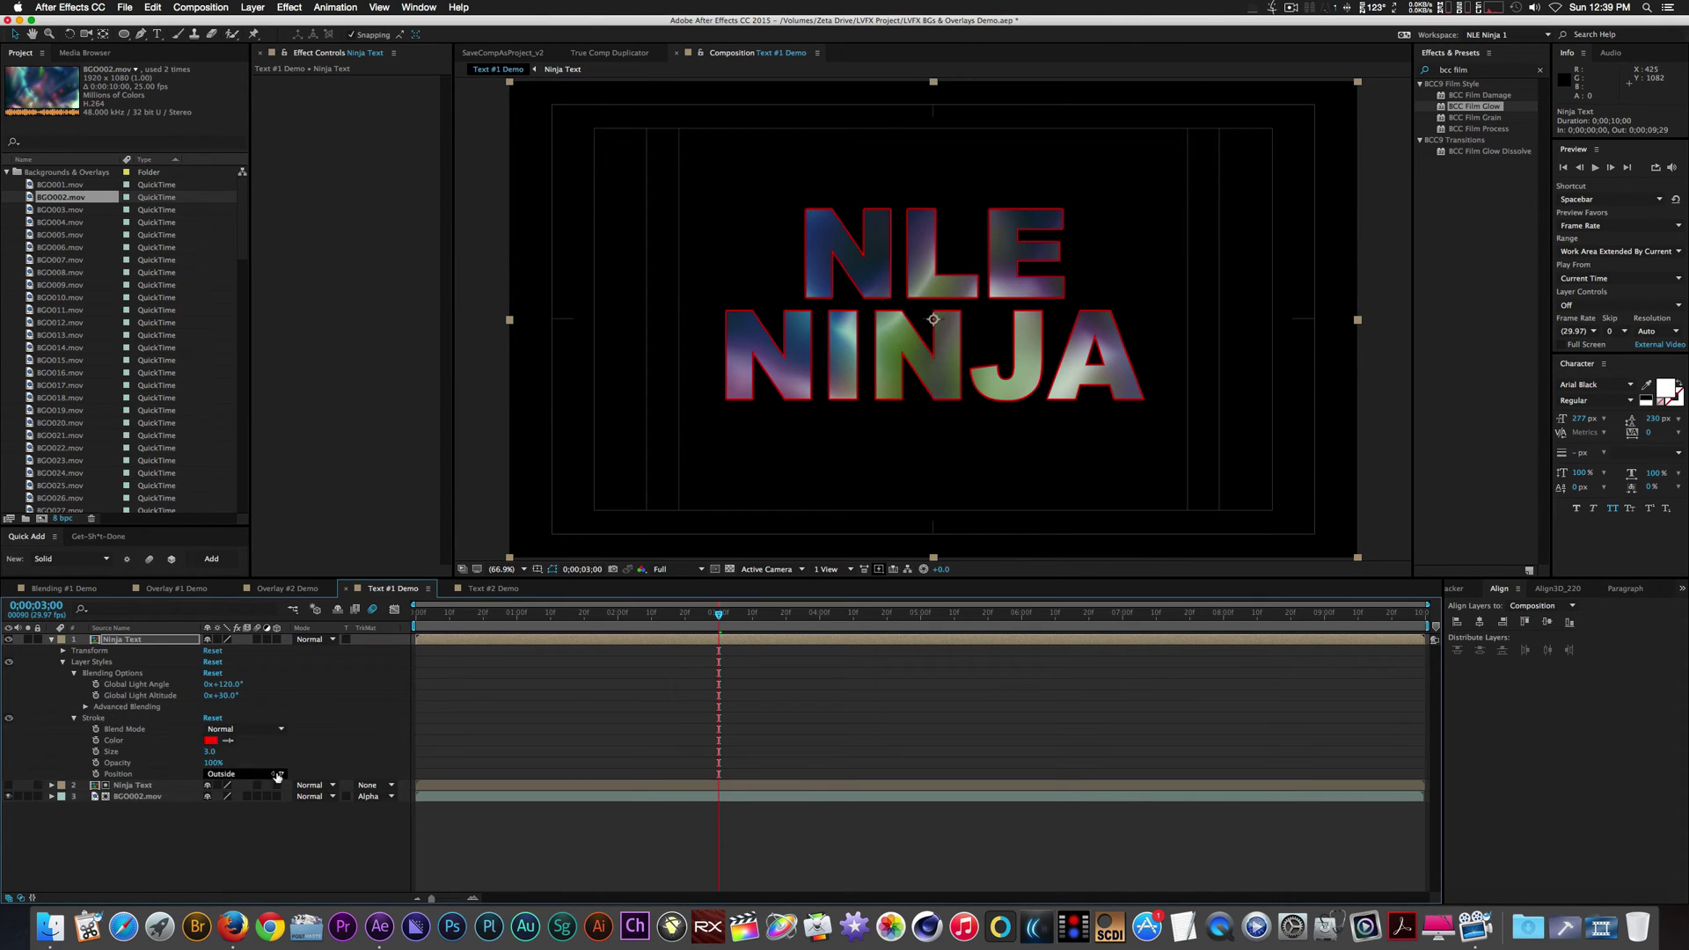
Change the top Ninja Text layer's stroke colour to white and increase the stroke size.
click(211, 741)
drag(818, 427, 684, 378)
key(Return)
drag(210, 751, 221, 751)
click(52, 640)
Duplicate the outlined Ninja Text layer, restore the copy's fill opacity, and delete its Stroke style.
key(super+d)
click(52, 640)
click(74, 674)
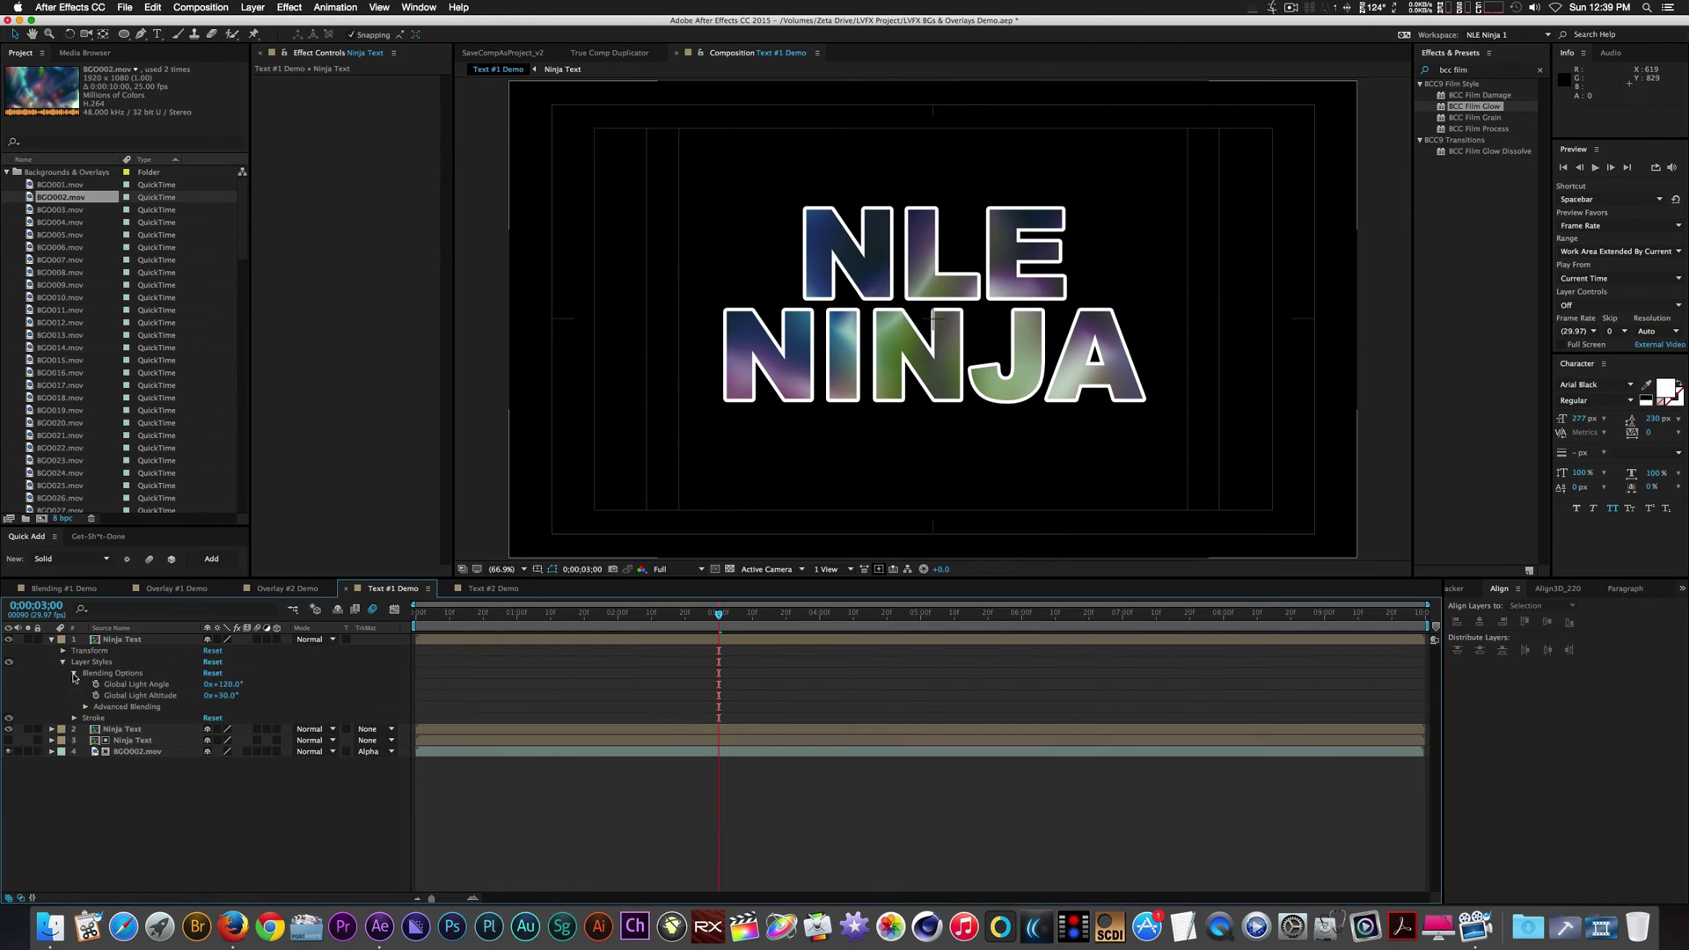
click(74, 674)
click(74, 674)
click(86, 708)
drag(208, 718, 327, 723)
click(74, 674)
click(102, 683)
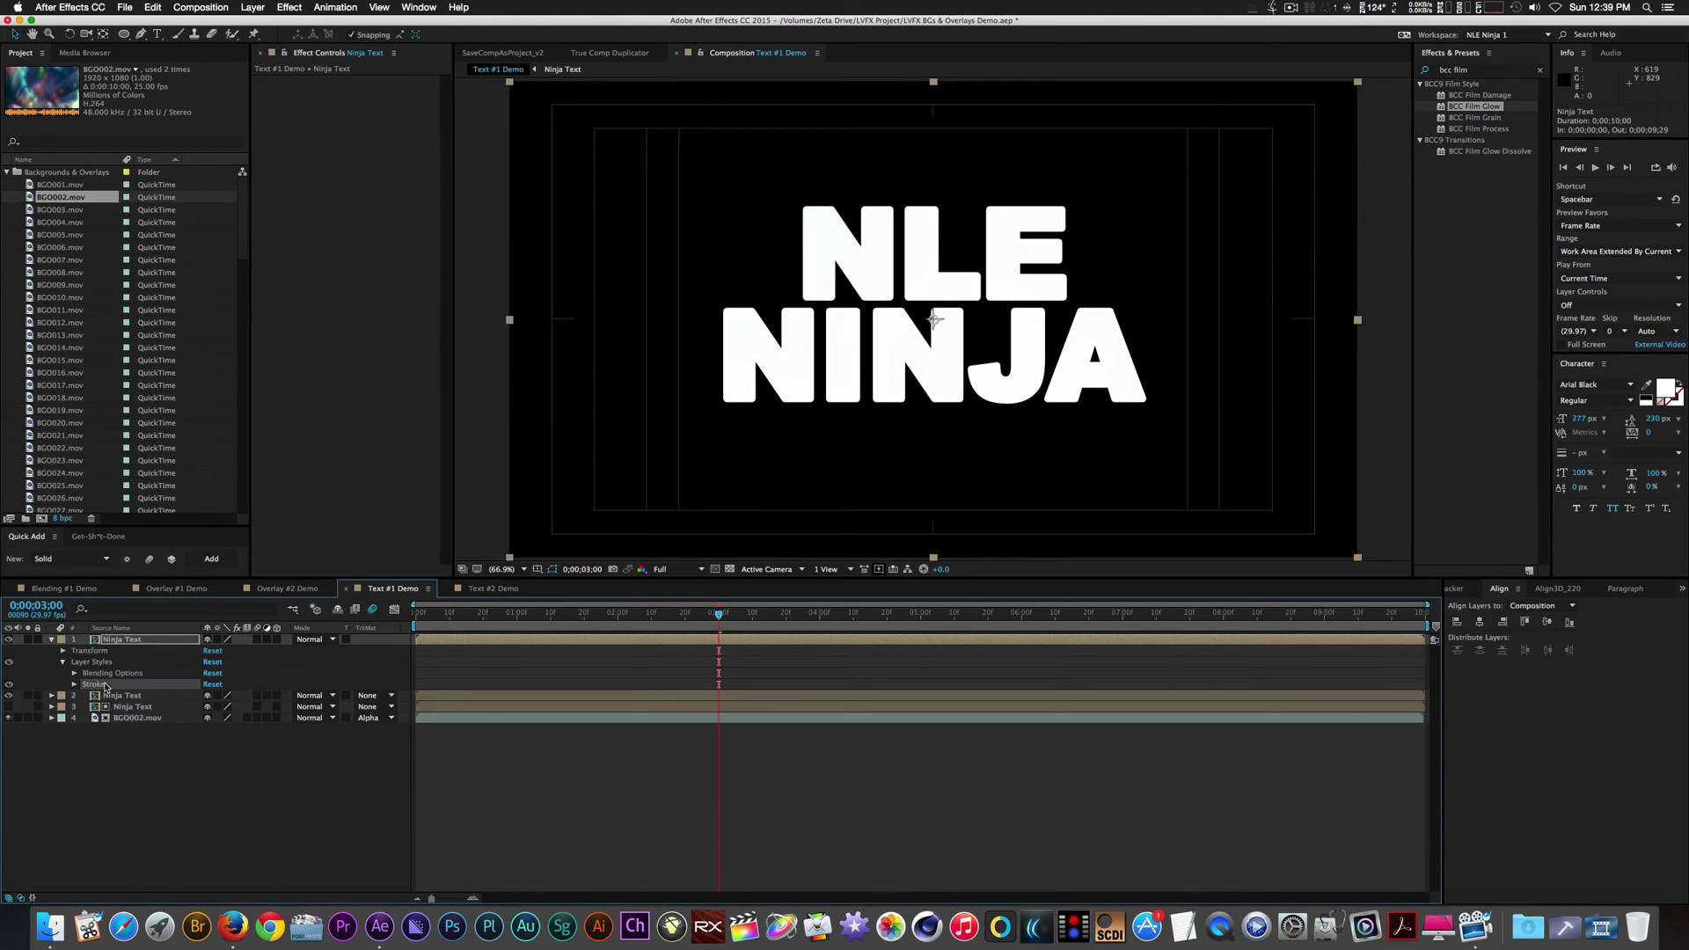
key(Delete)
Add a Drop Shadow layer style to the new Ninja Text copy and move it below BGO002.mov, with the transparency grid on.
right_click(126, 640)
mouse_move(172, 578)
click(341, 621)
drag(126, 640, 152, 759)
click(729, 569)
click(75, 718)
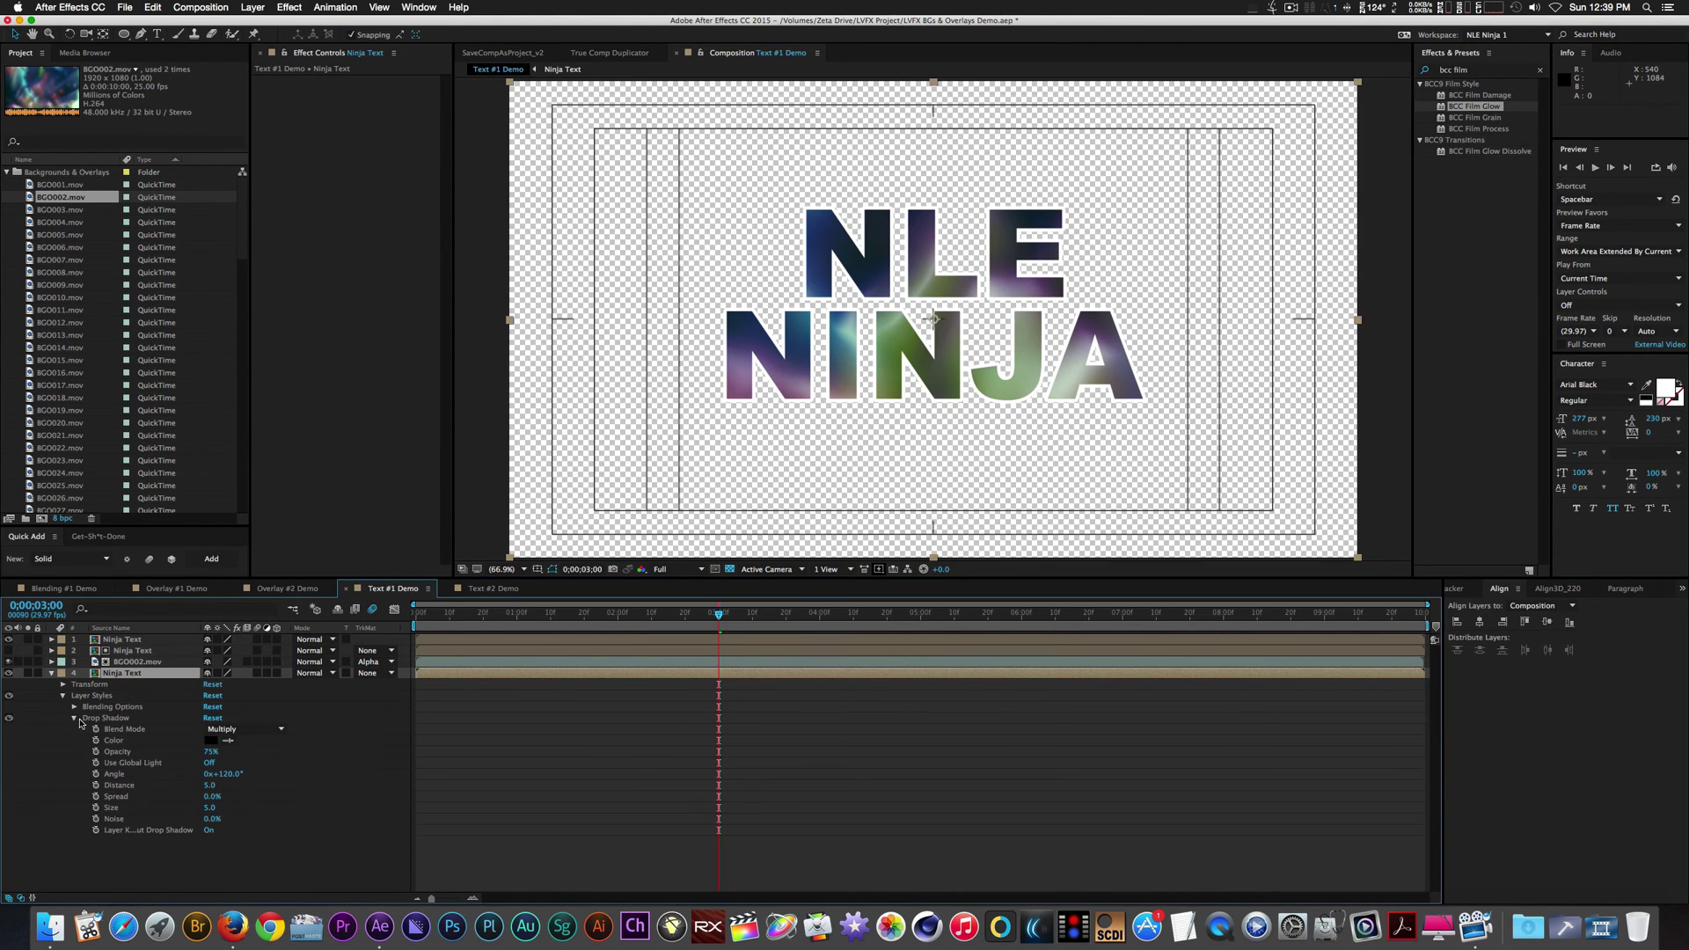
click(51, 673)
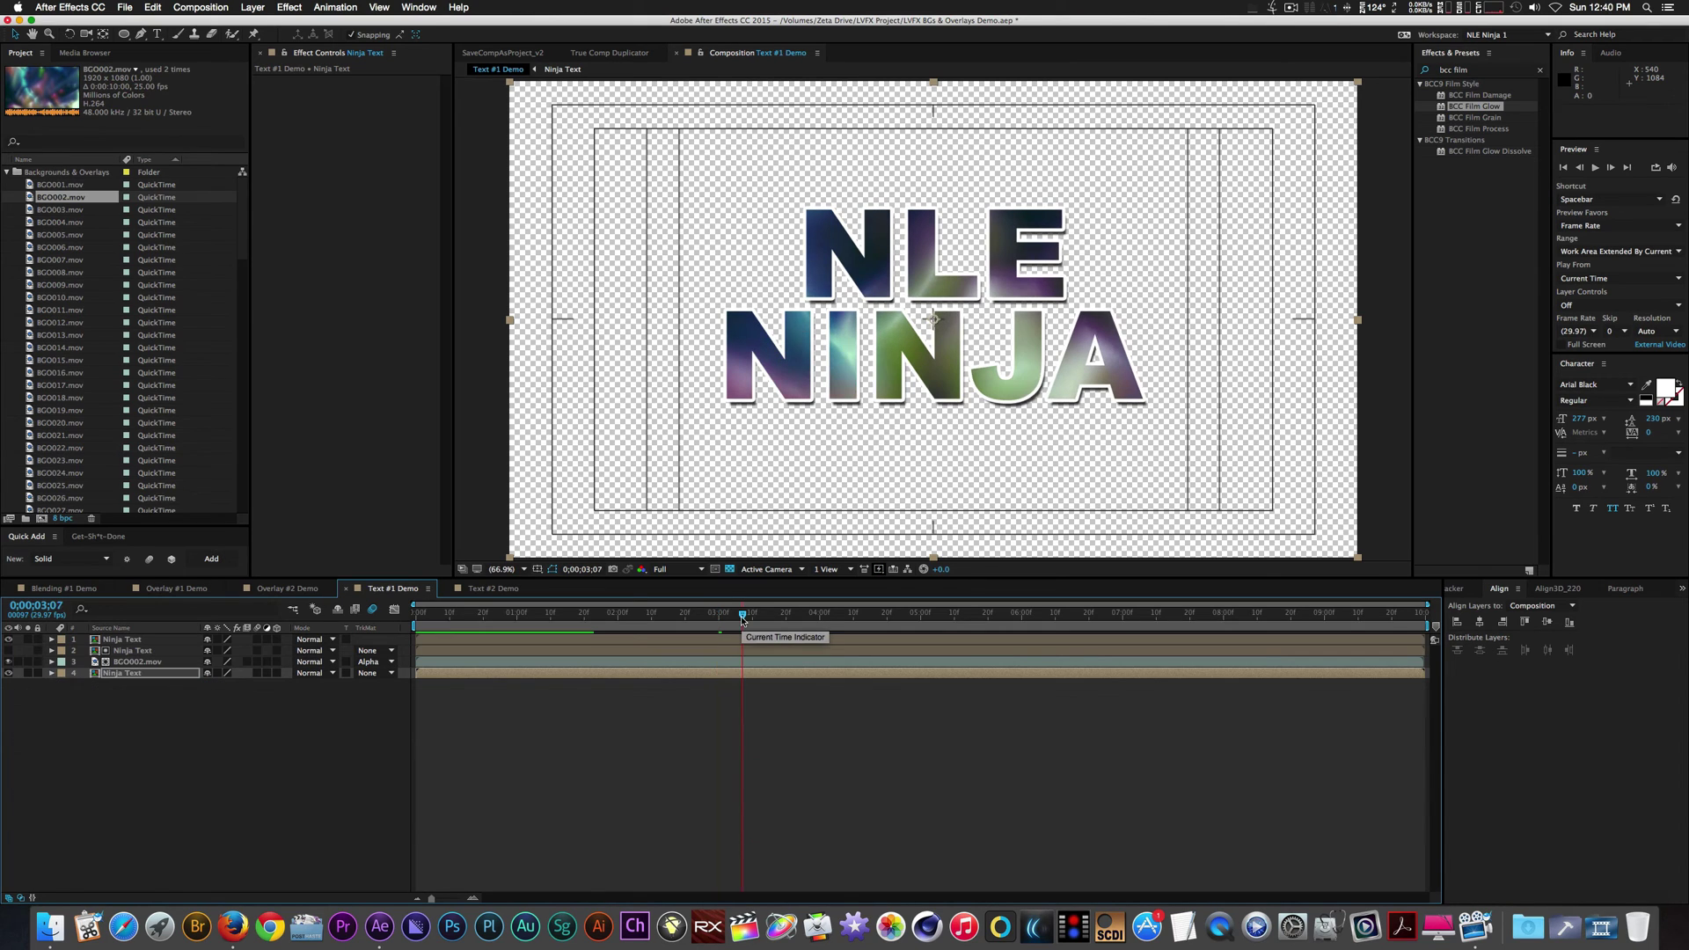
Place BGO004.mov as the bottom layer of the Text #1 Demo timeline.
click(741, 619)
click(76, 222)
drag(23, 225, 119, 689)
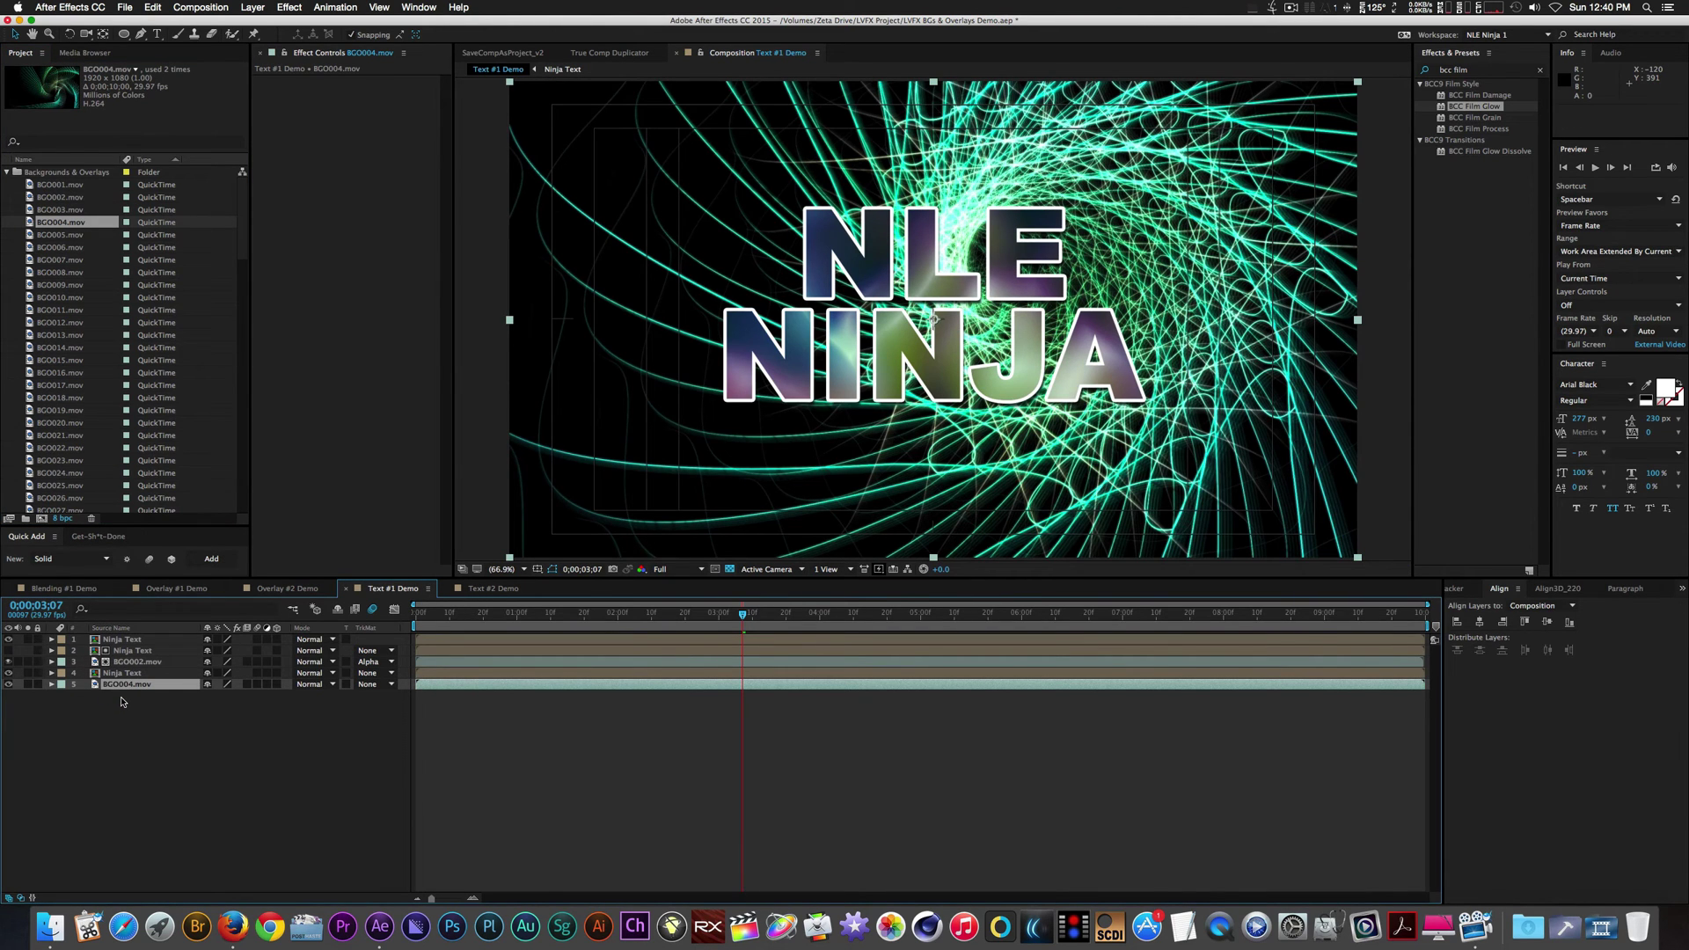
Apply CC Radial Blur to BGO004.mov with an Amount of 46.
click(1487, 69)
text(radial blur)
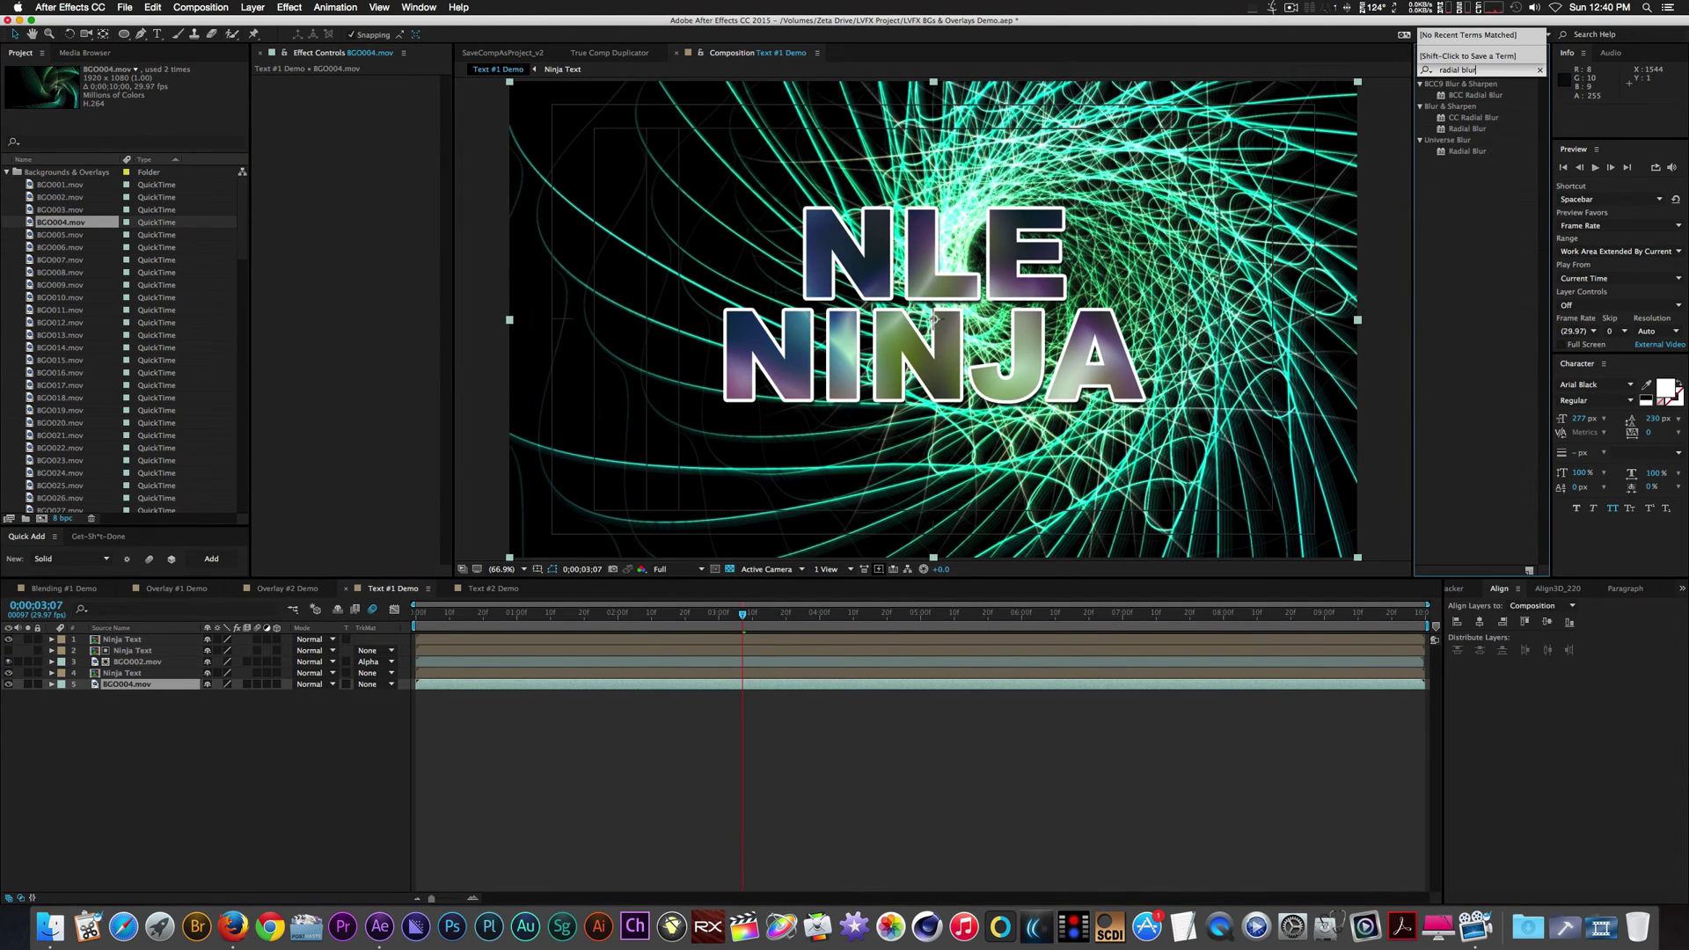
double_click(1465, 118)
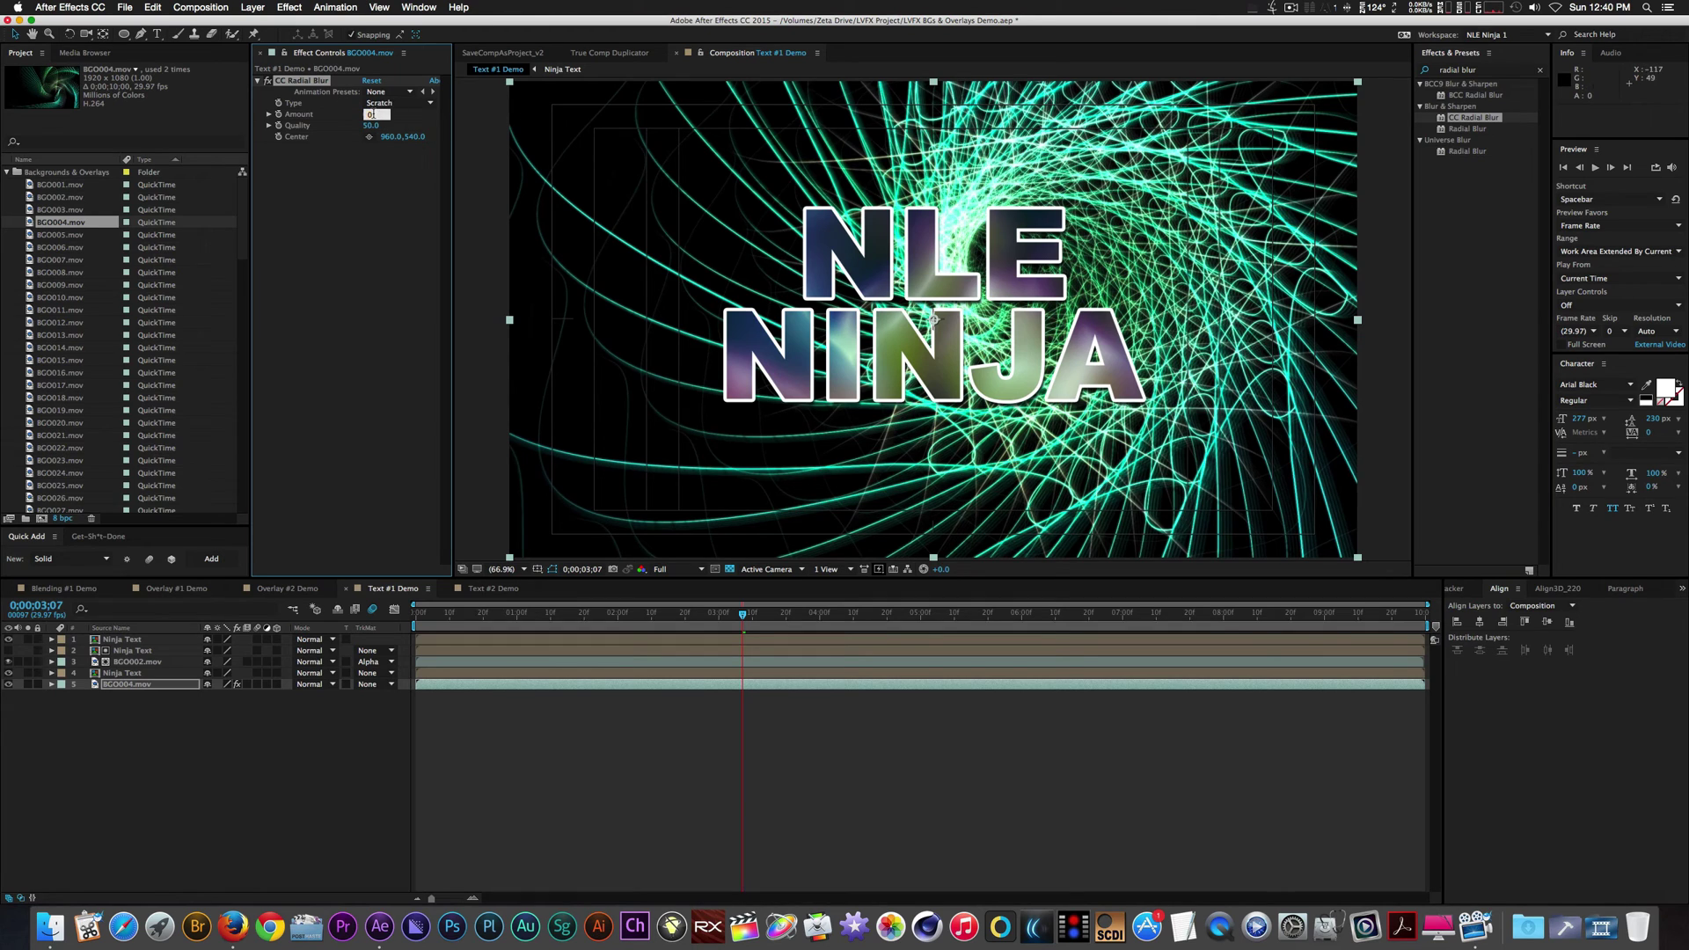
text(46.)
key(Return)
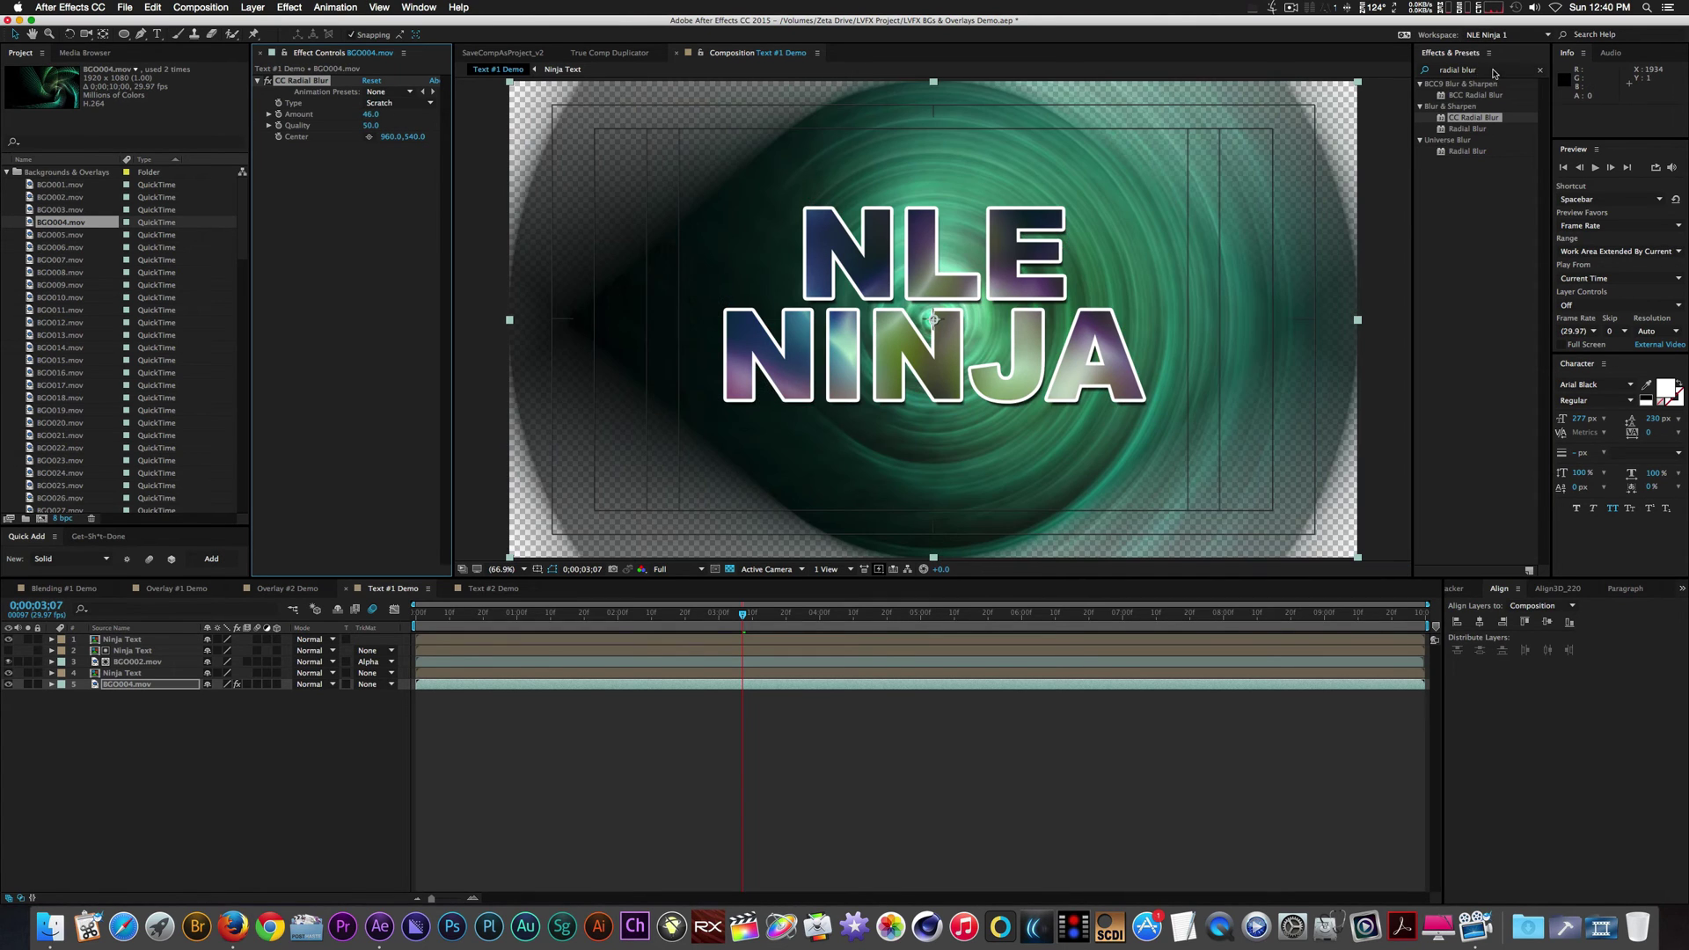
Add Hue/Saturation to BGO004.mov with Master Hue at 42° and switch off the transparency grid.
click(1487, 70)
text(hue/)
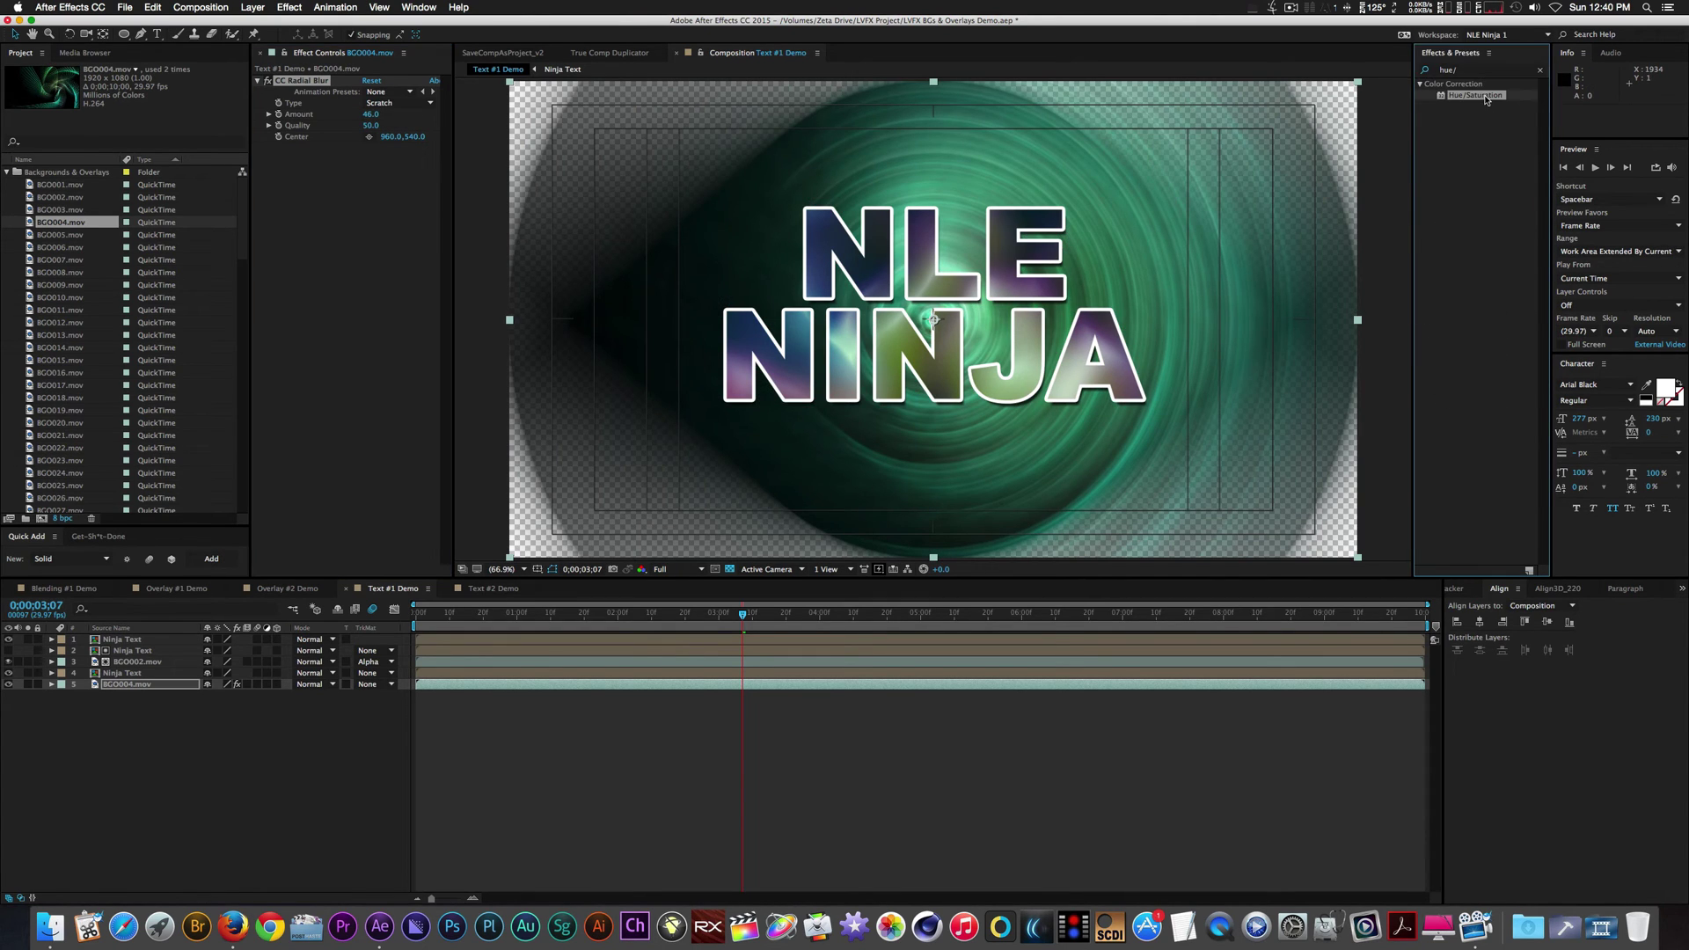
double_click(1475, 95)
click(731, 569)
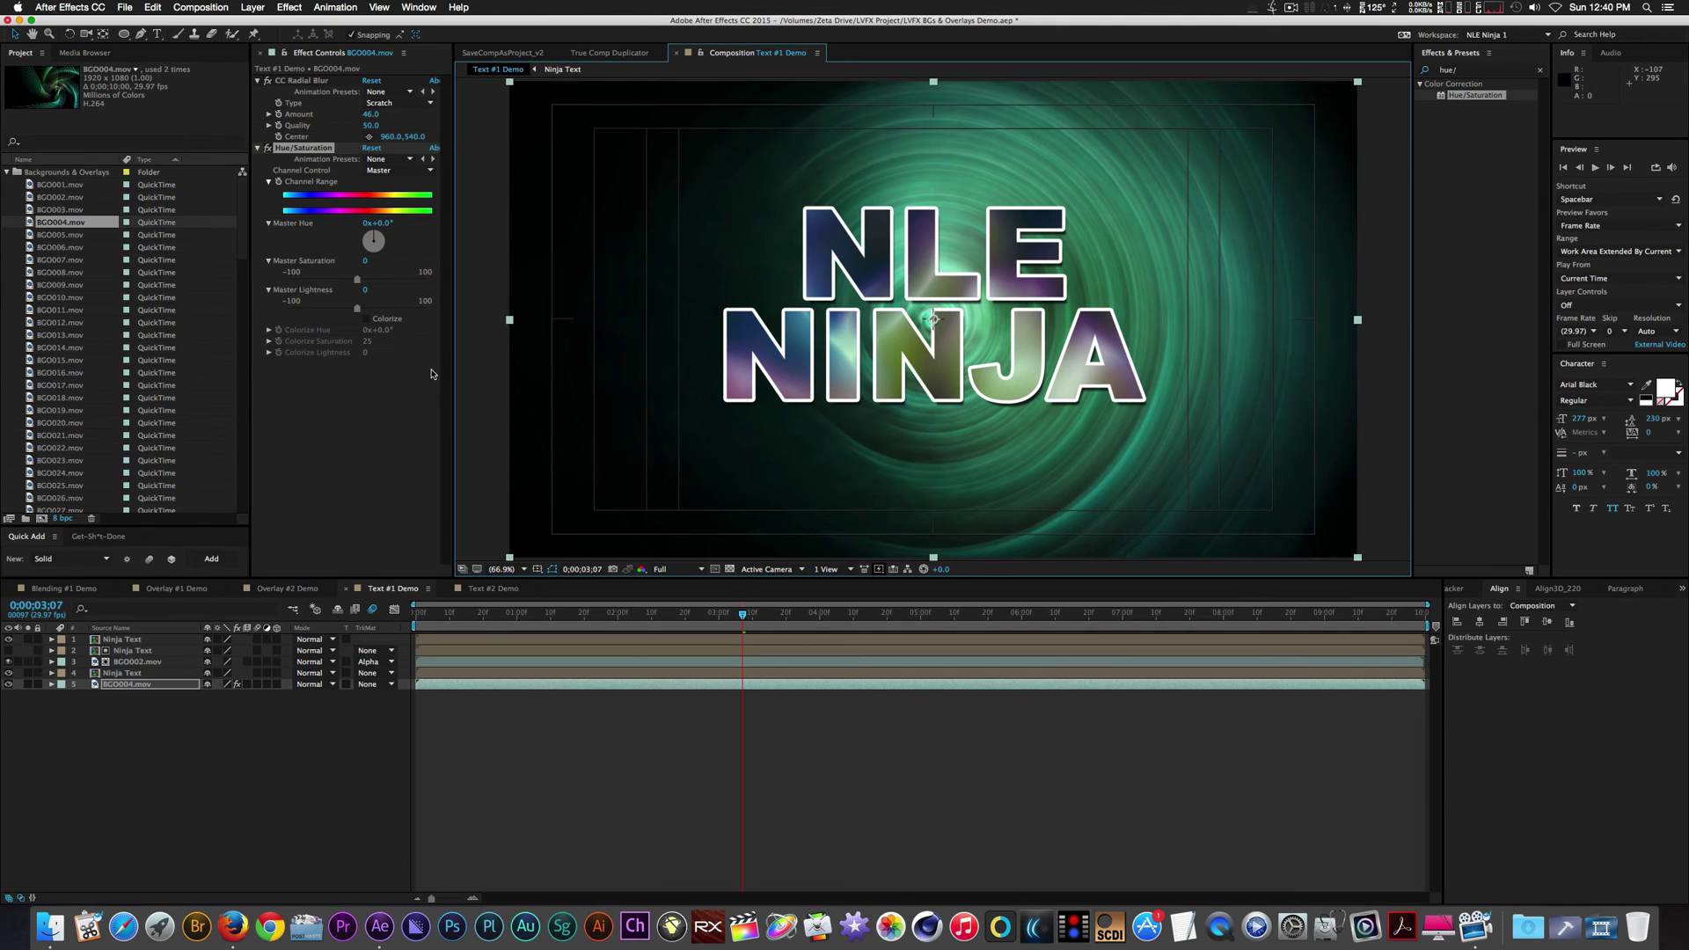
click(381, 225)
text(42)
key(Return)
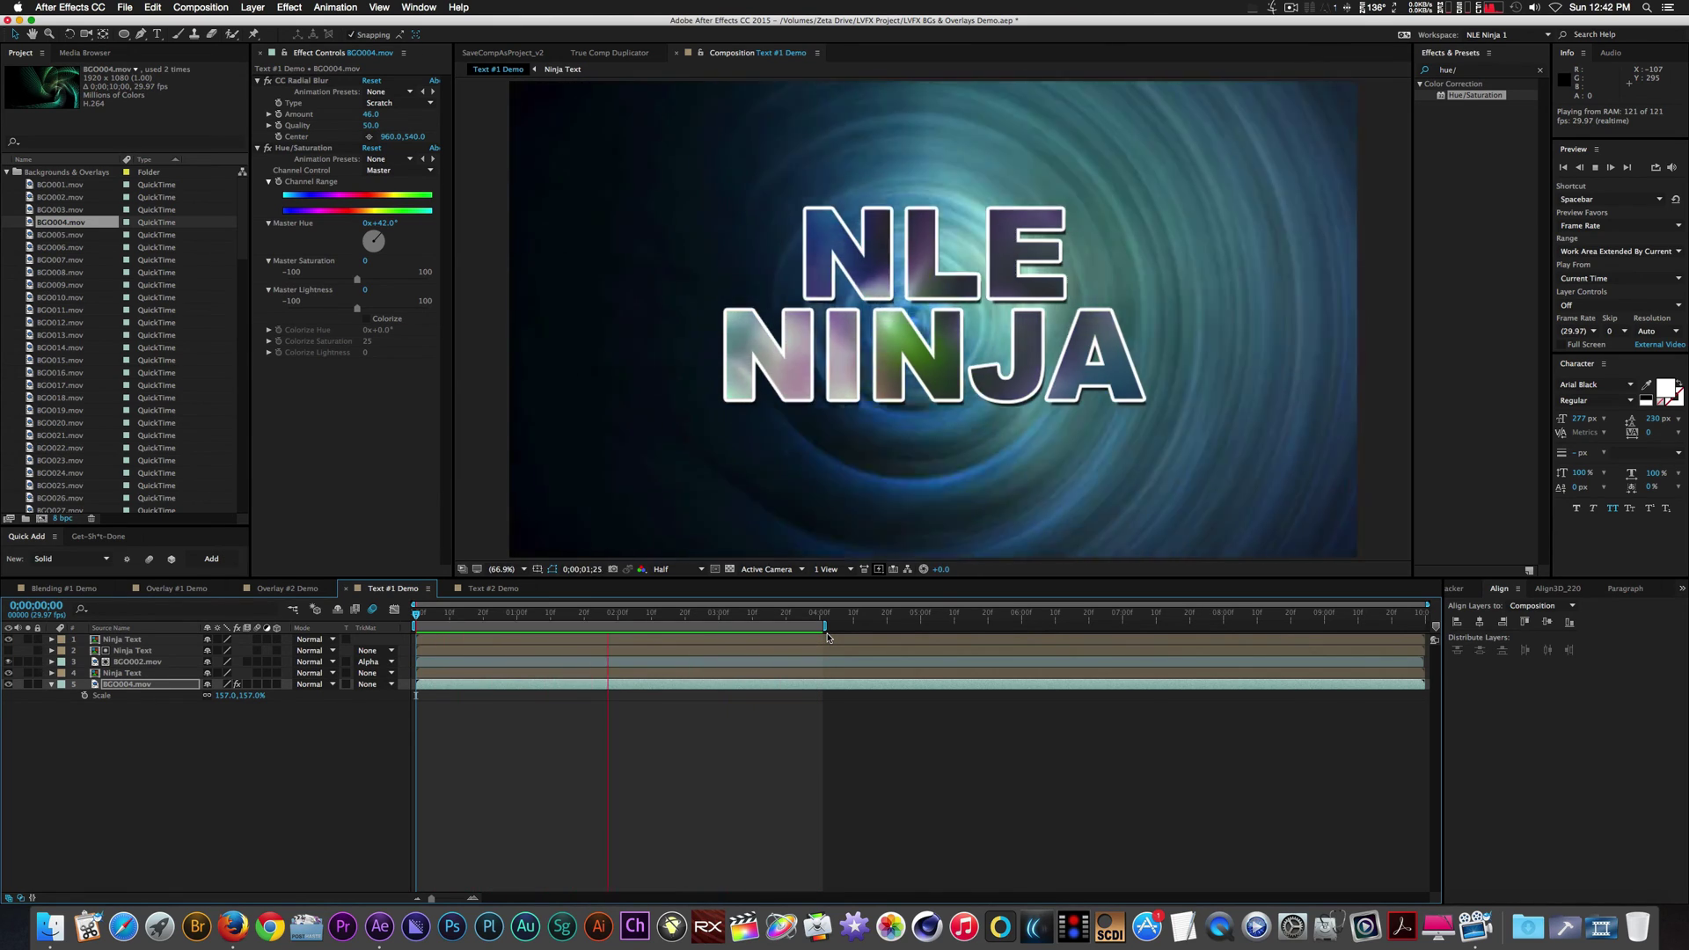
Place BGO016.mov below Overlay Graphics in the Text #2 Demo composition and apply CC Kaleida to it.
click(494, 588)
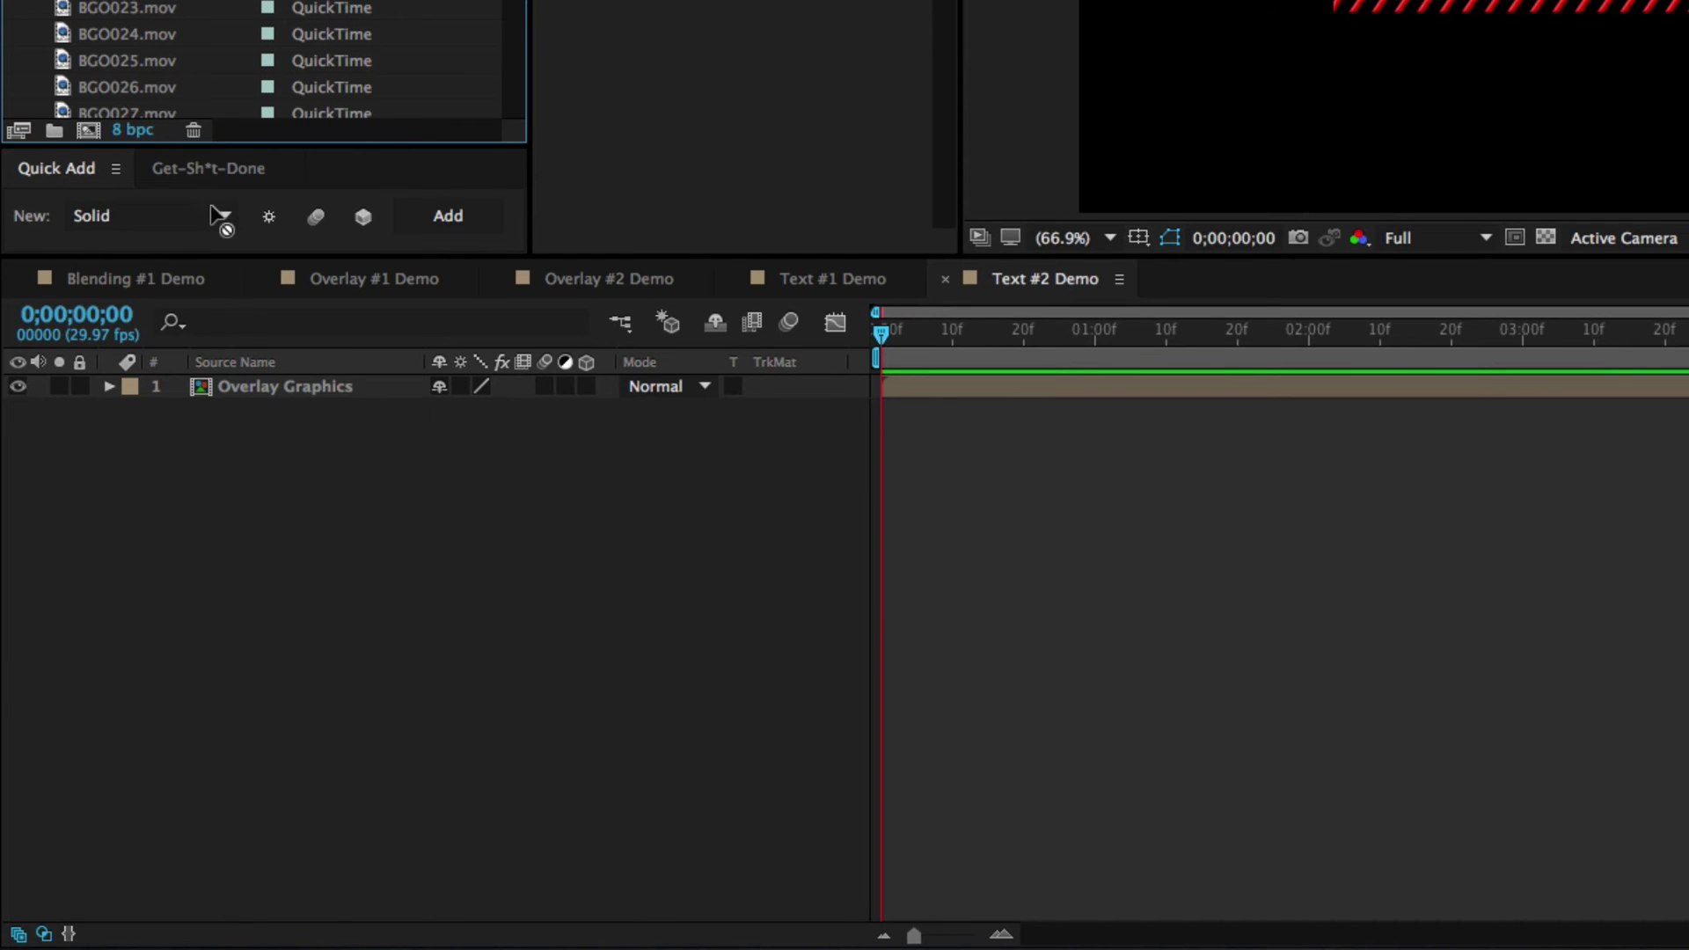
drag(220, 220, 266, 417)
drag(69, 12, 180, 521)
Set CC Kaleida to Unfold mirroring with a Size of 11.5 and Floating Center enabled.
click(269, 411)
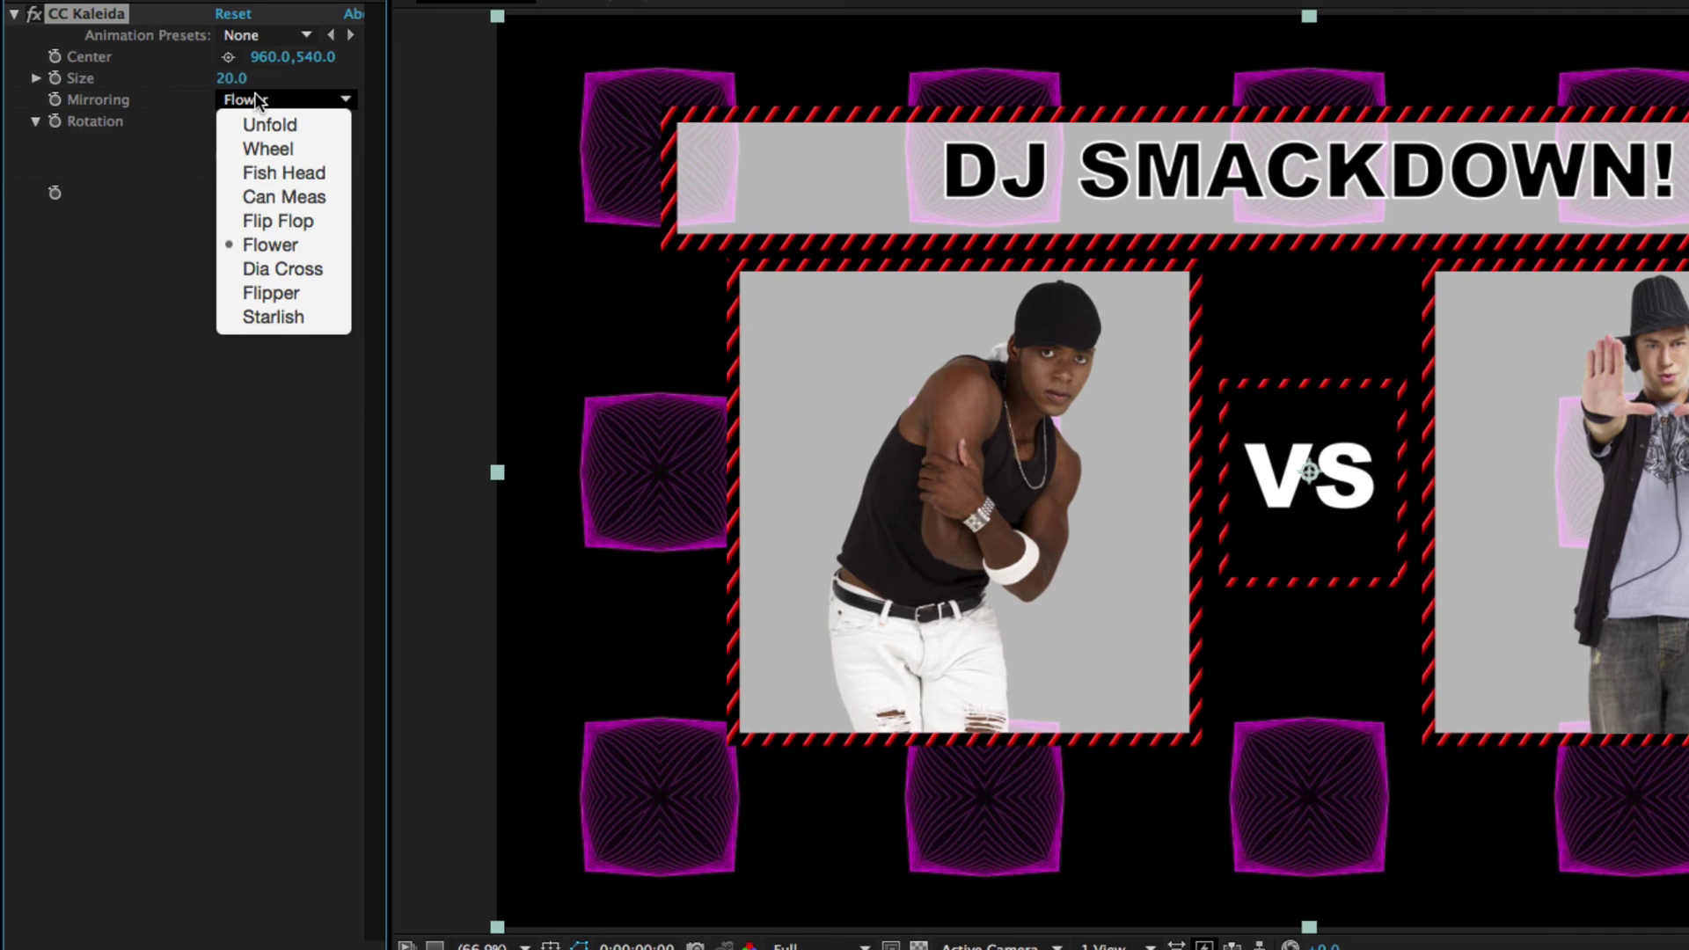
click(264, 121)
text(11.5)
key(Return)
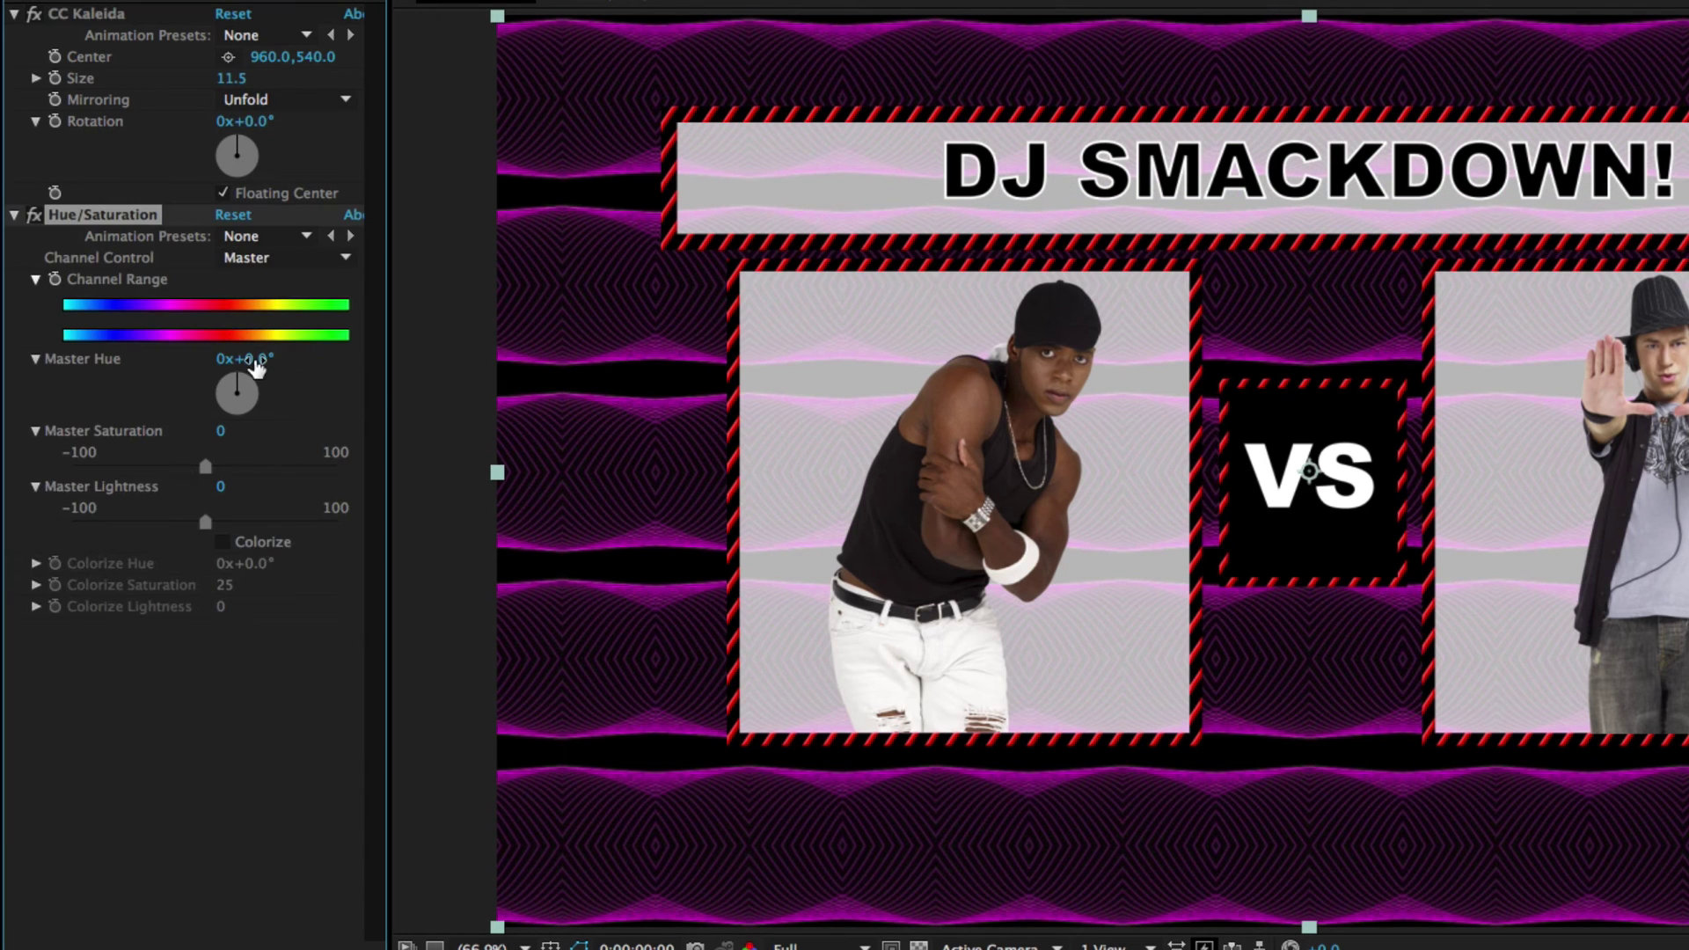
Add Hue/Saturation (Master Hue 61°, Master Saturation 21) and Cross Blur (width 115, height 264) to BGO016.mov.
drag(255, 367, 328, 363)
drag(206, 466, 233, 467)
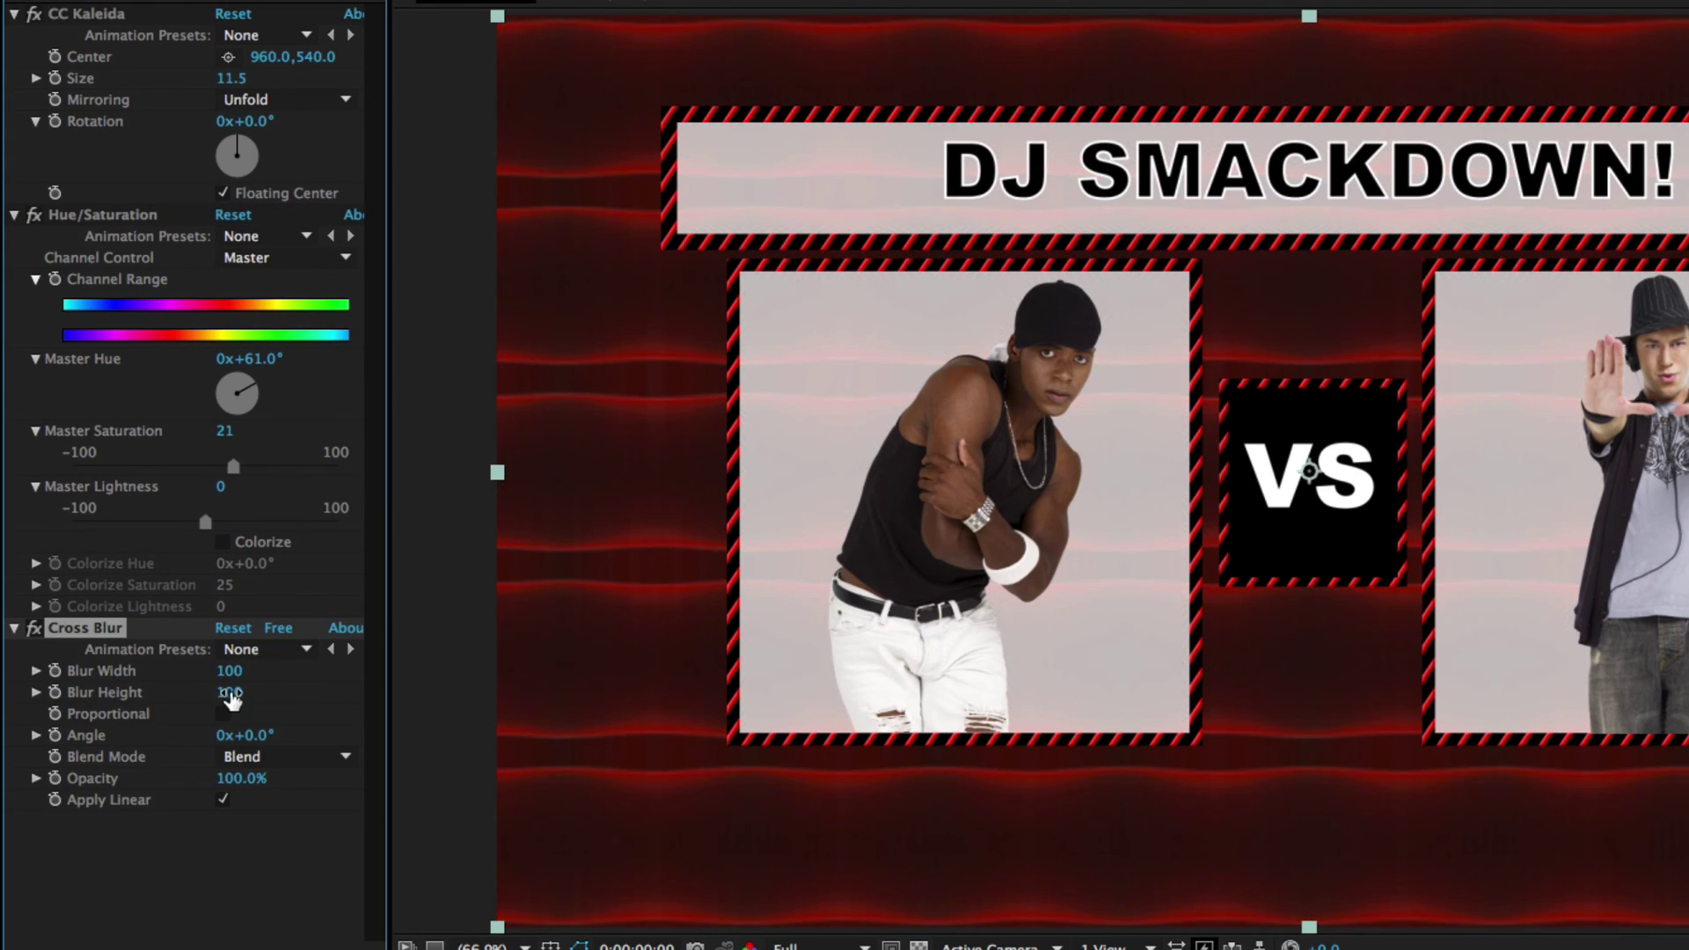
drag(233, 698, 467, 725)
click(231, 673)
text(115)
key(Return)
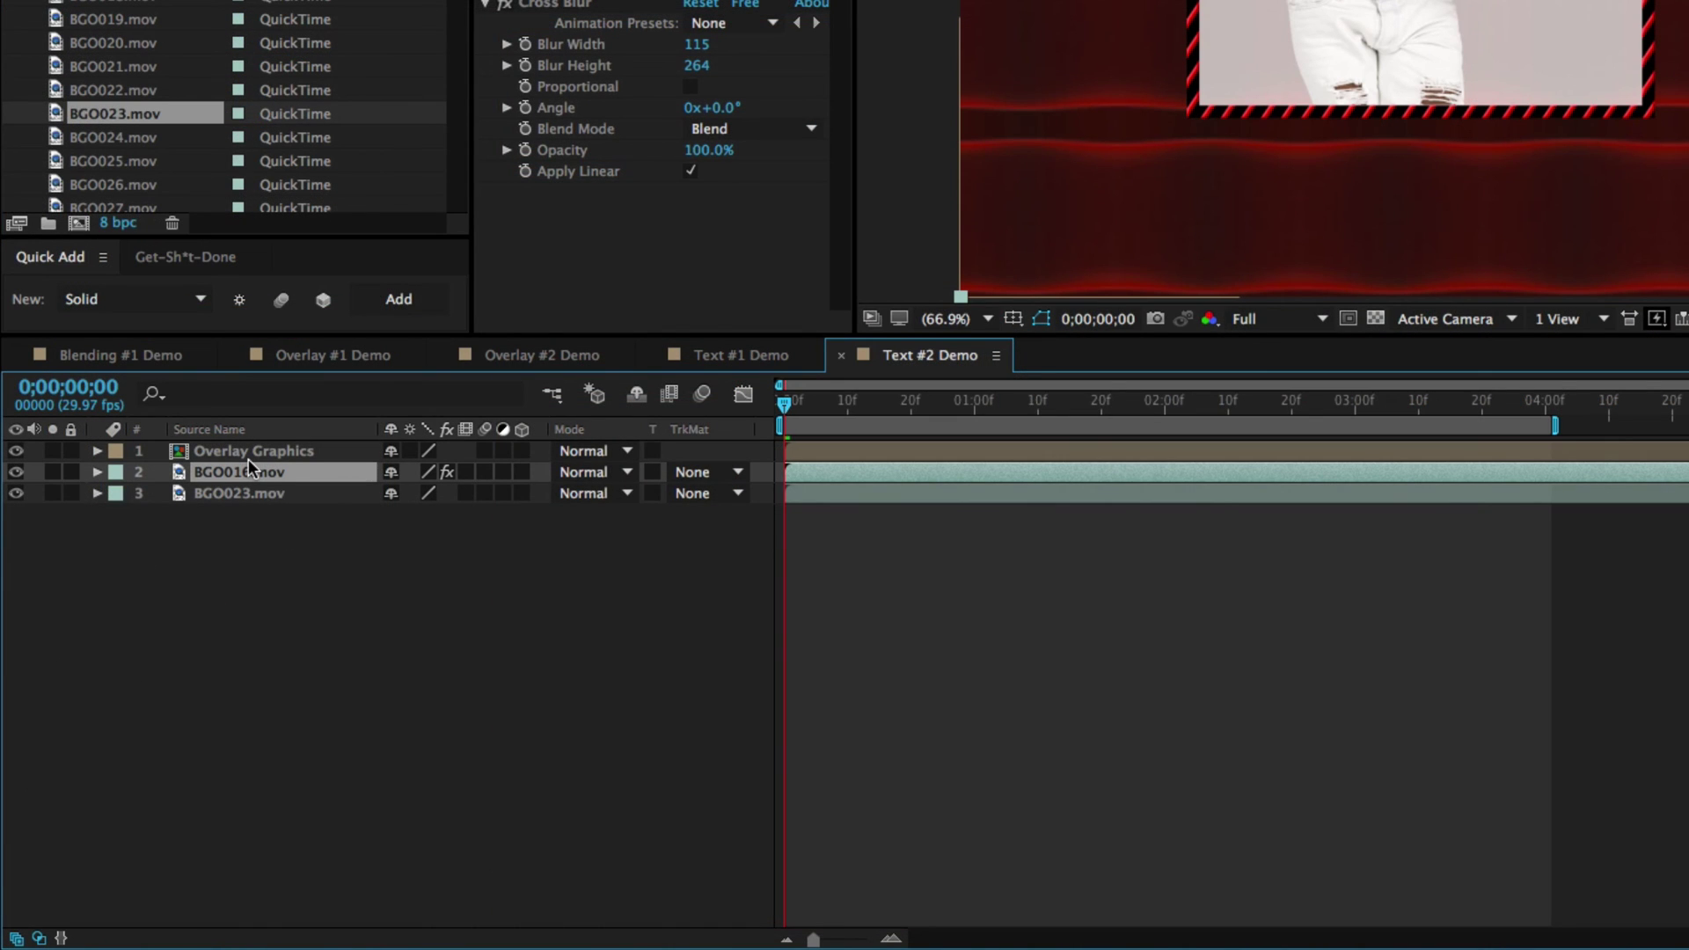
Blend the BGO016.mov layer over BGO023.mov in Overlay mode and preview the composition.
click(630, 471)
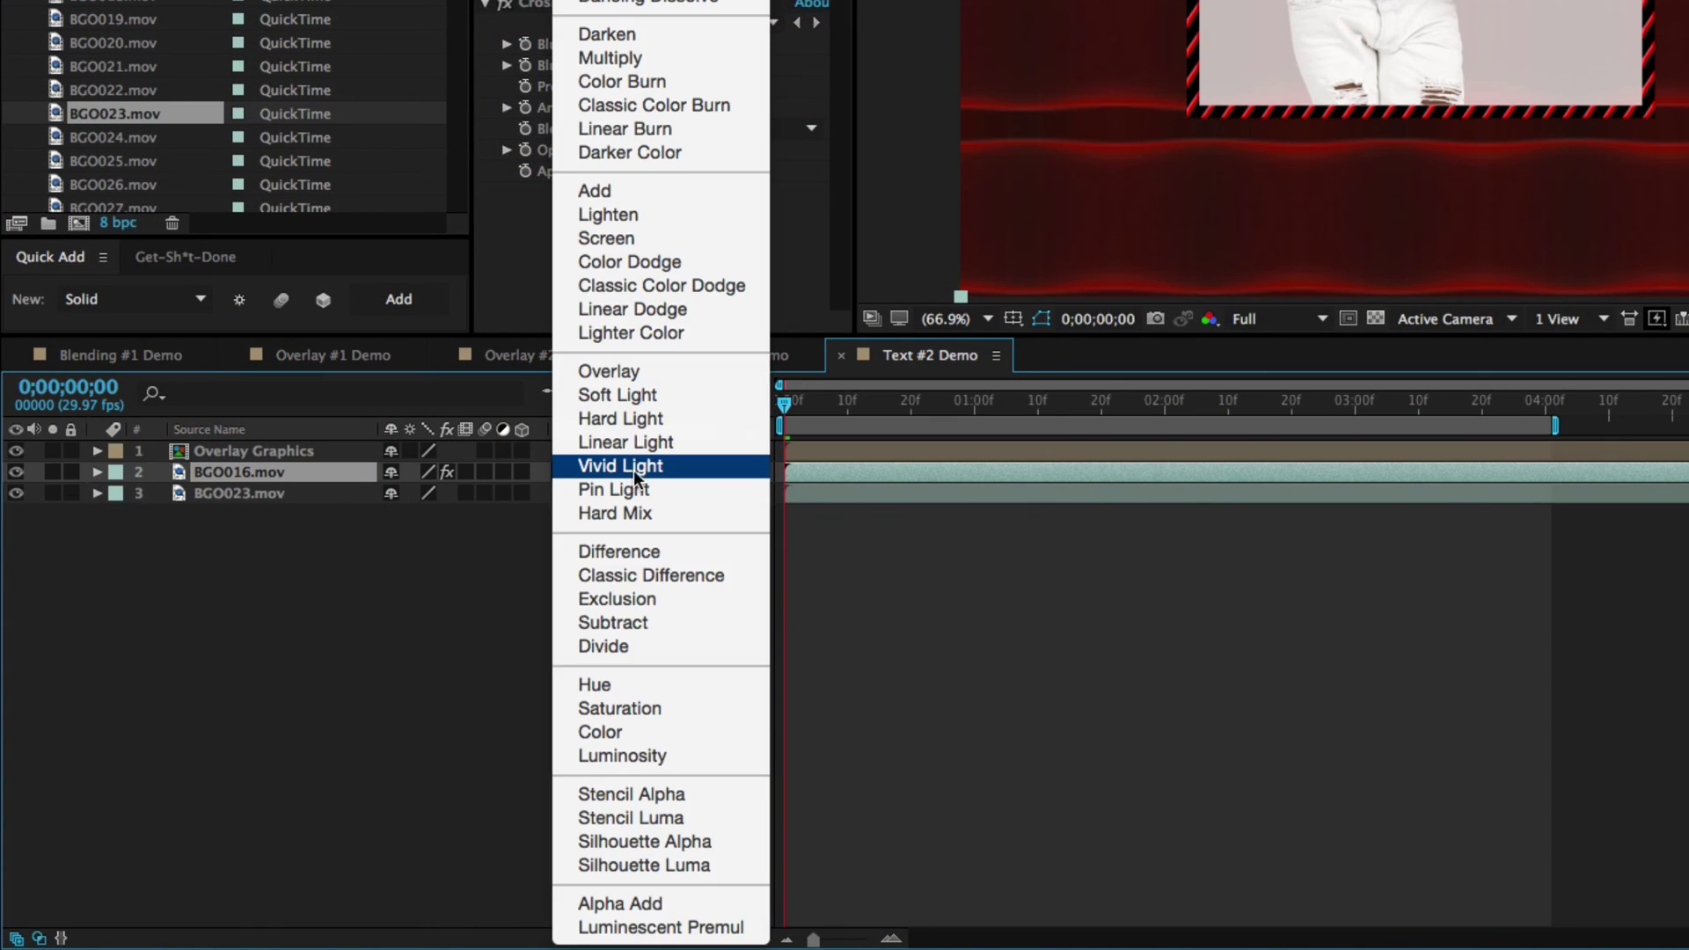
click(636, 361)
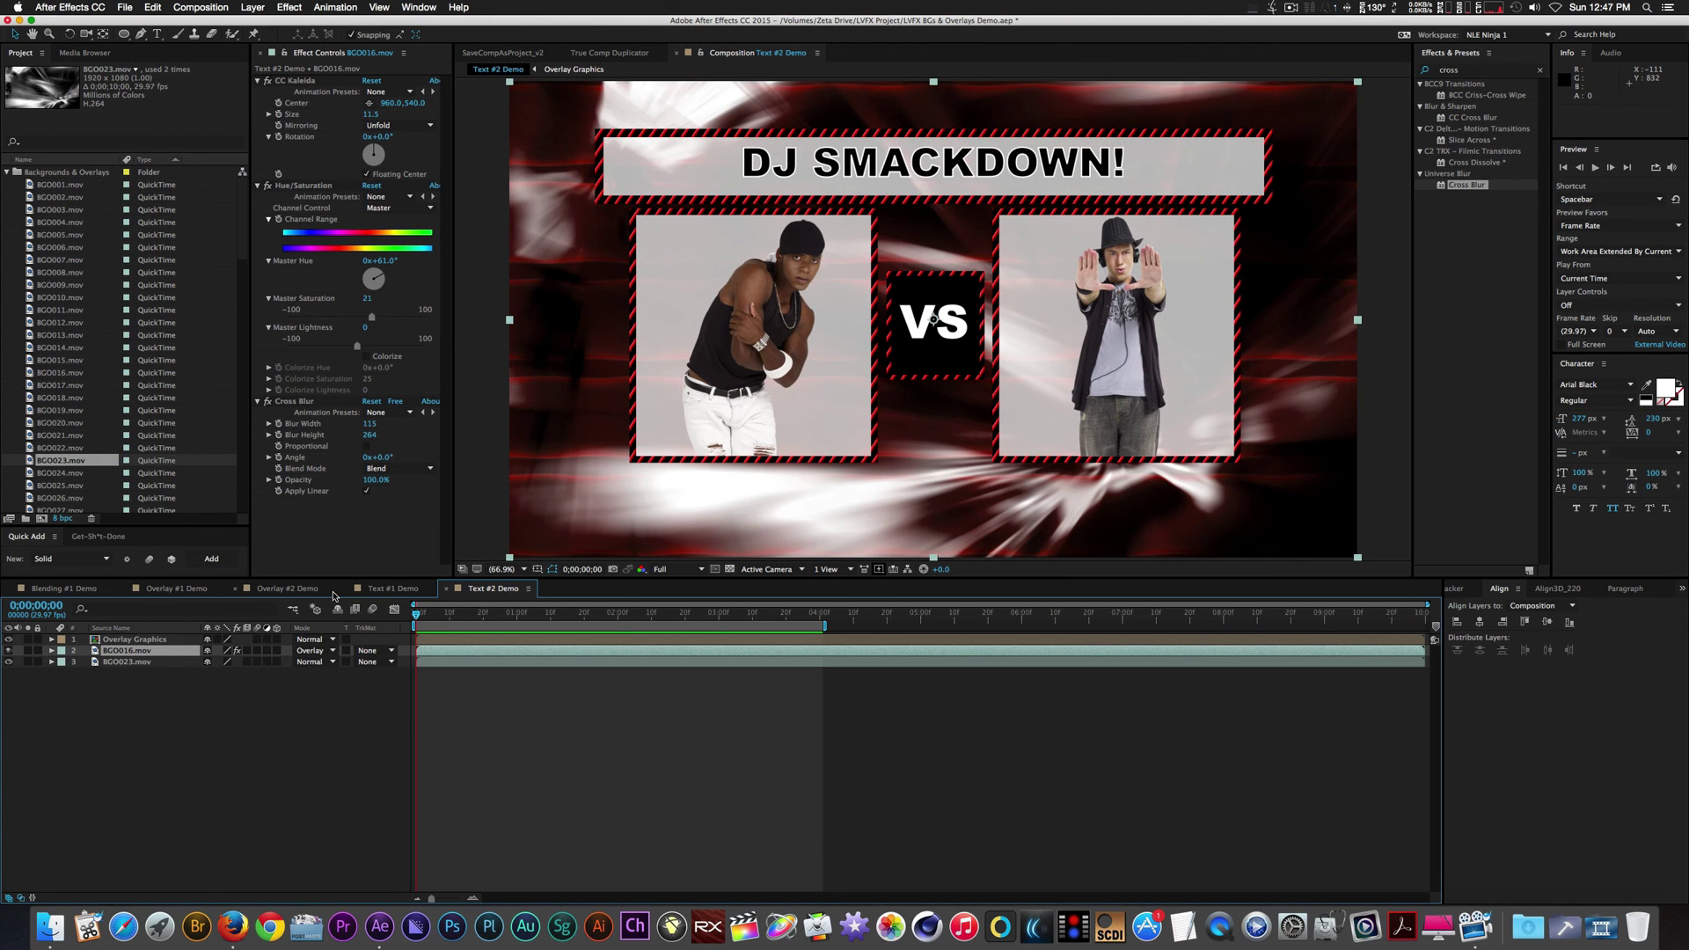
key(space)
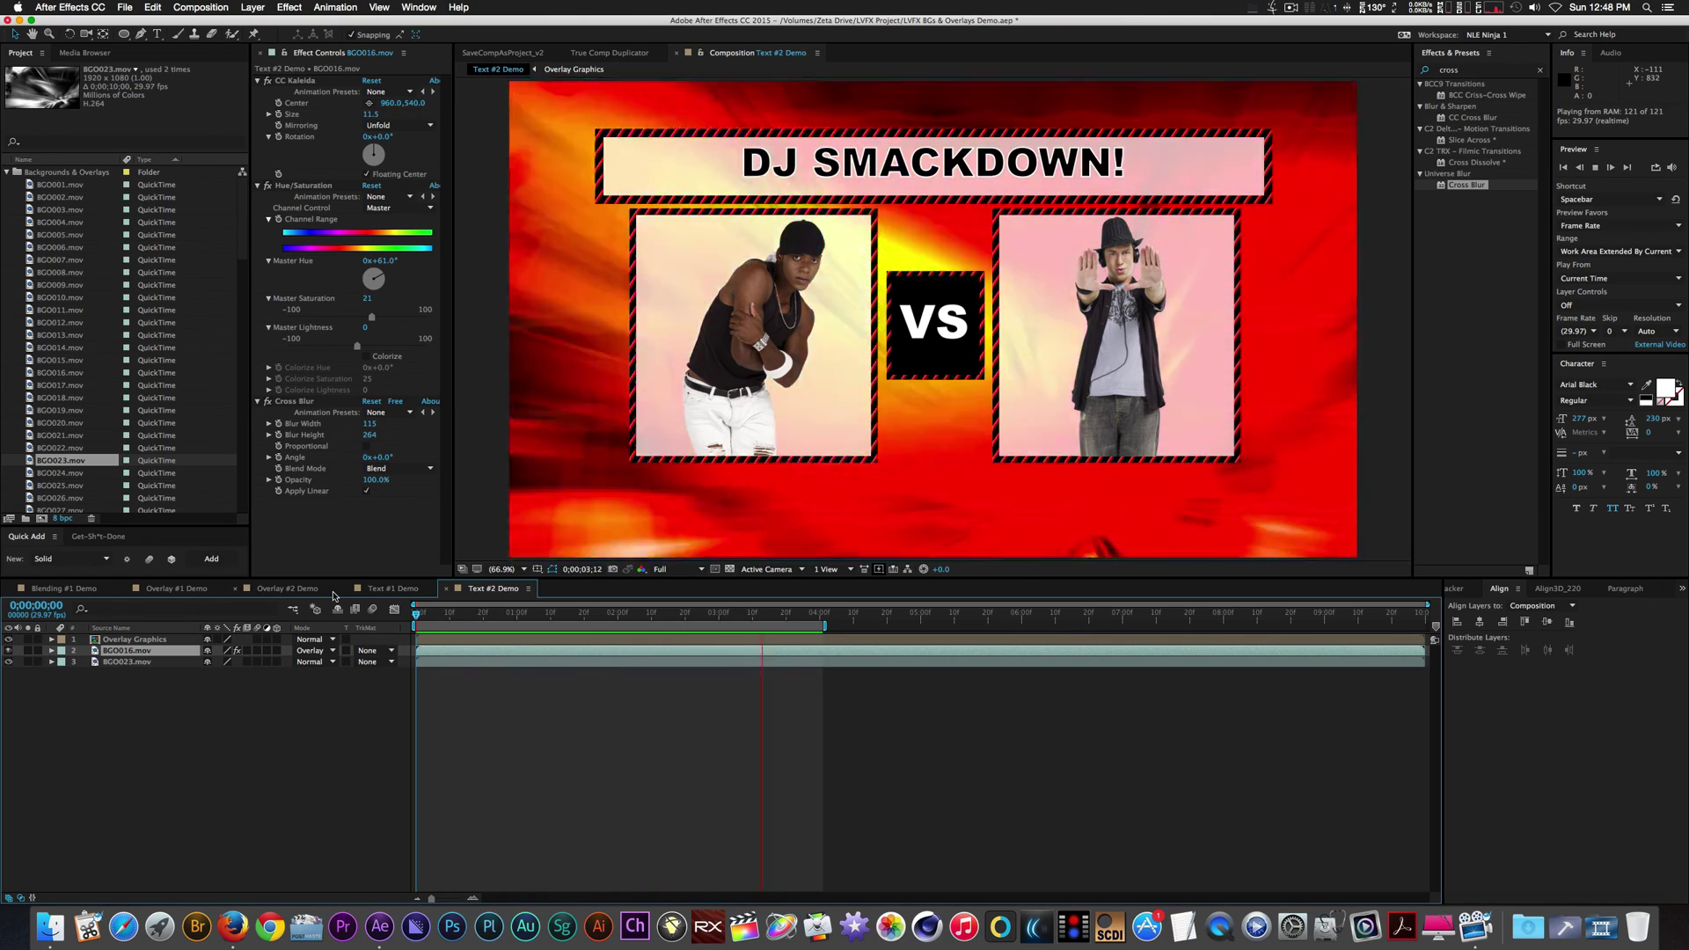
key(space)
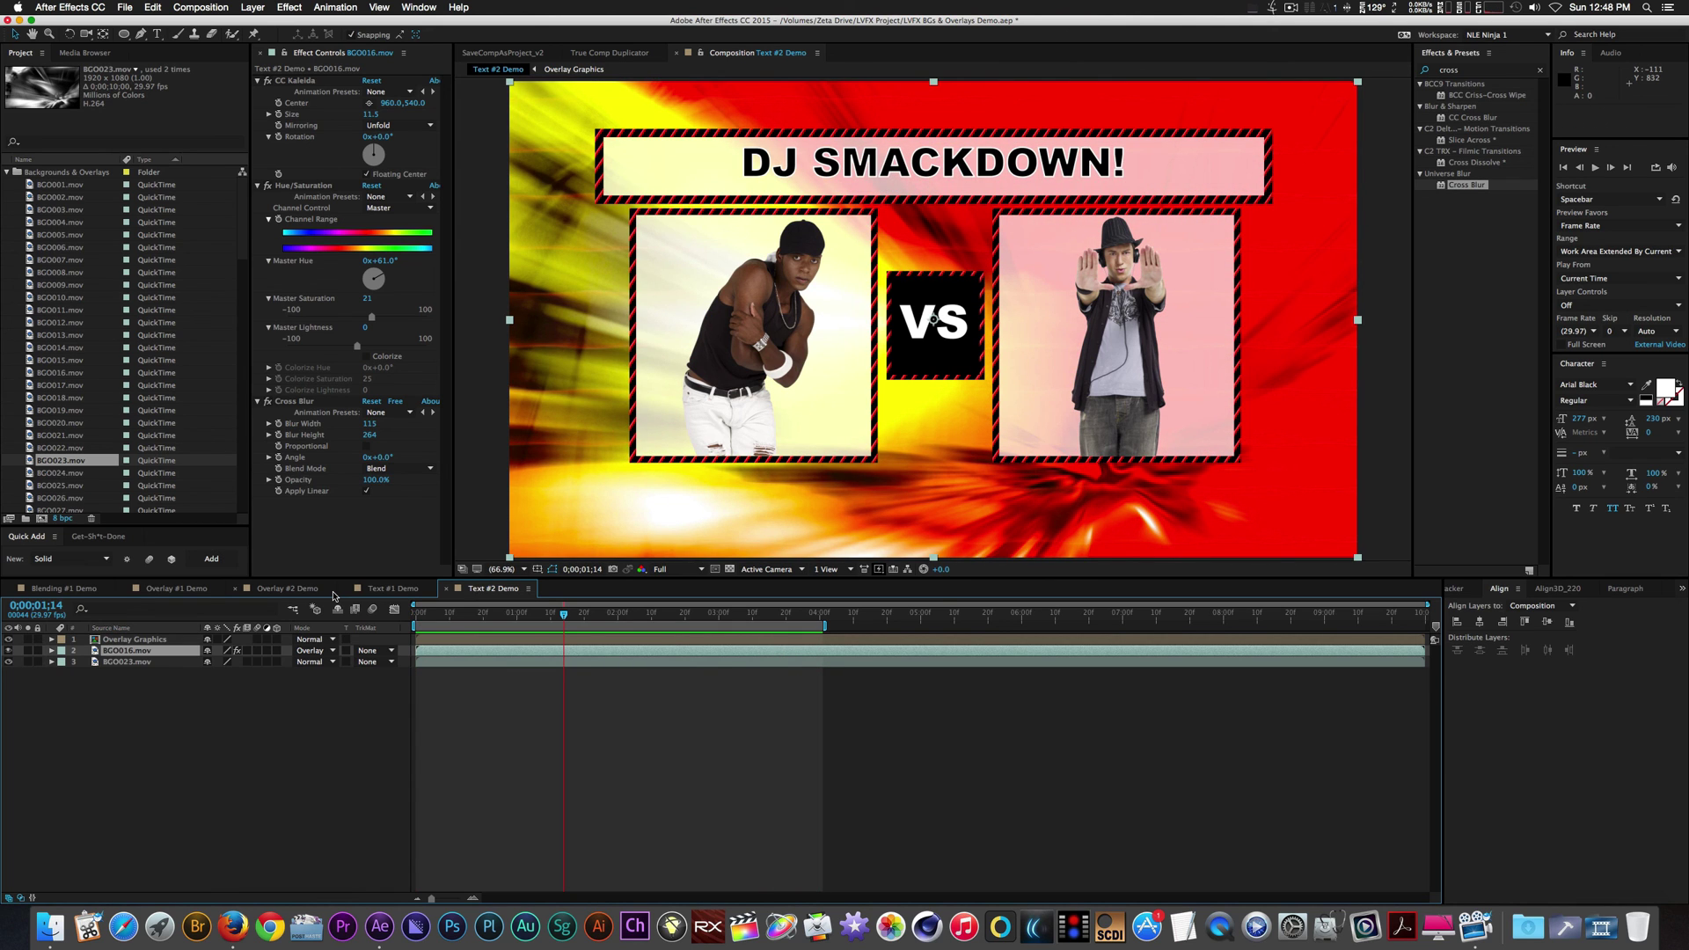